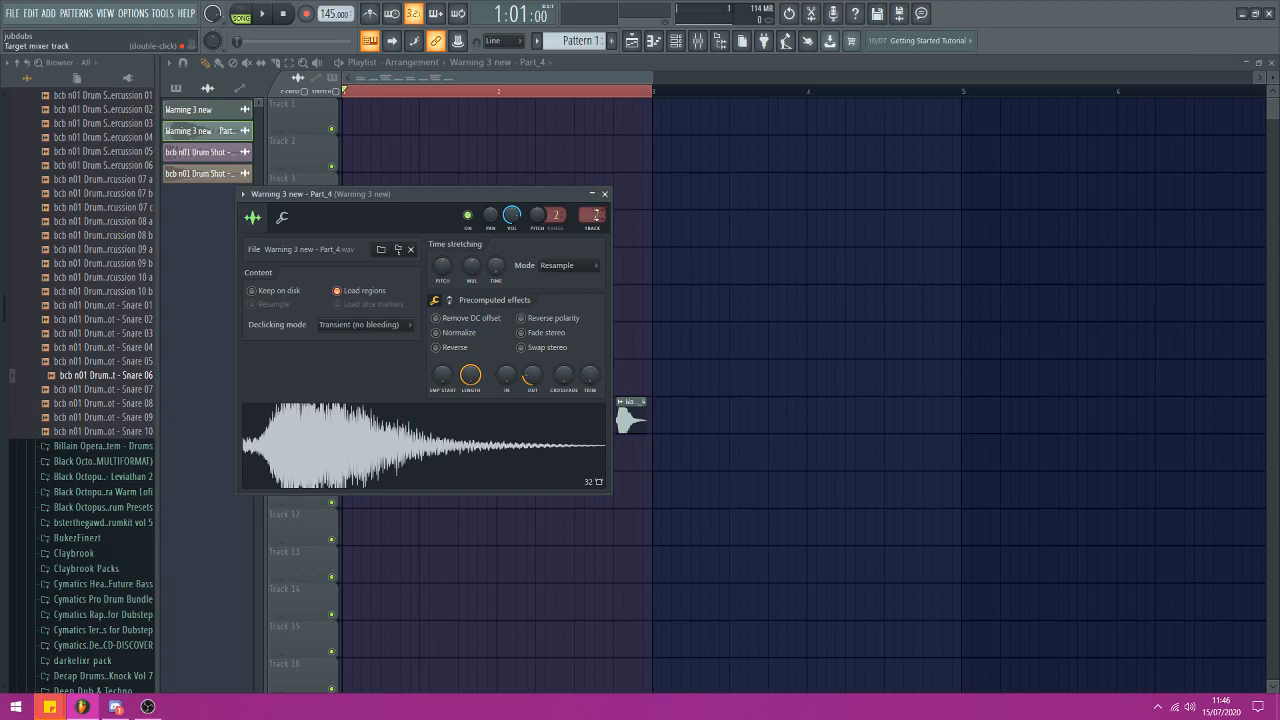
Move Fruity Reeverb 2 to slot 10 on the Warning 3 new mixer track and route that track to Insert 3
double_click(596, 214)
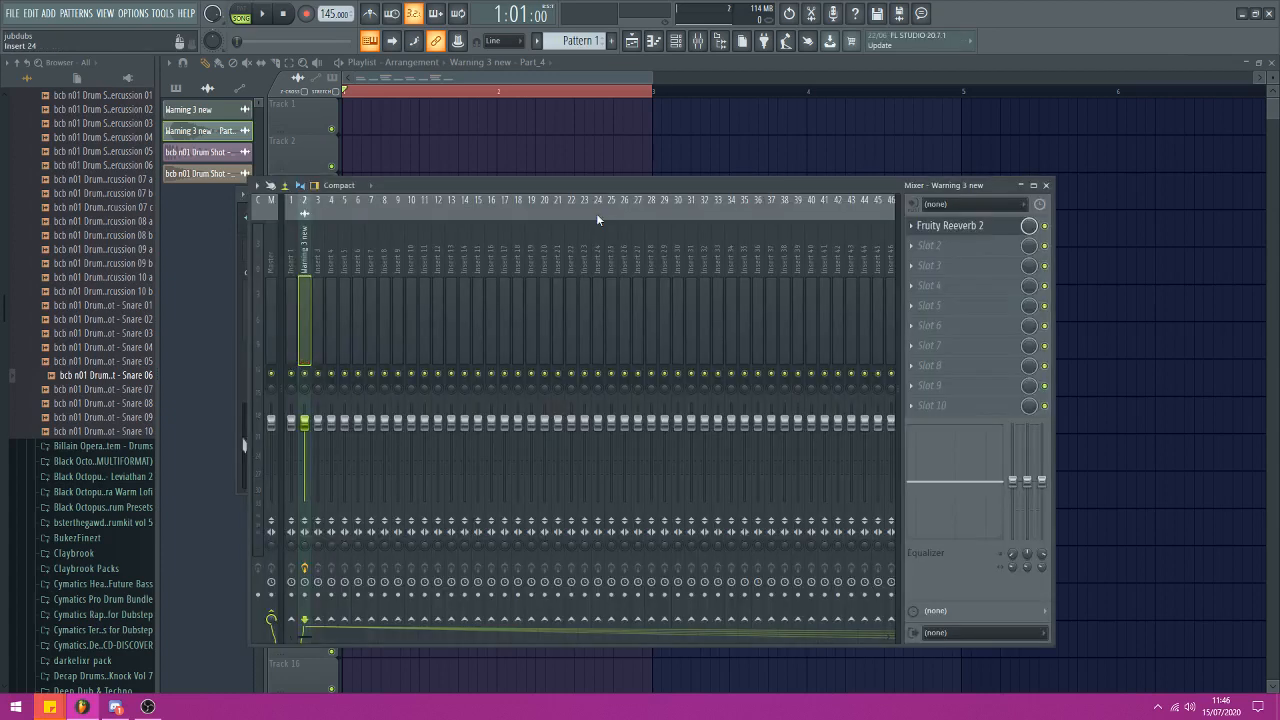
drag(962, 230, 943, 412)
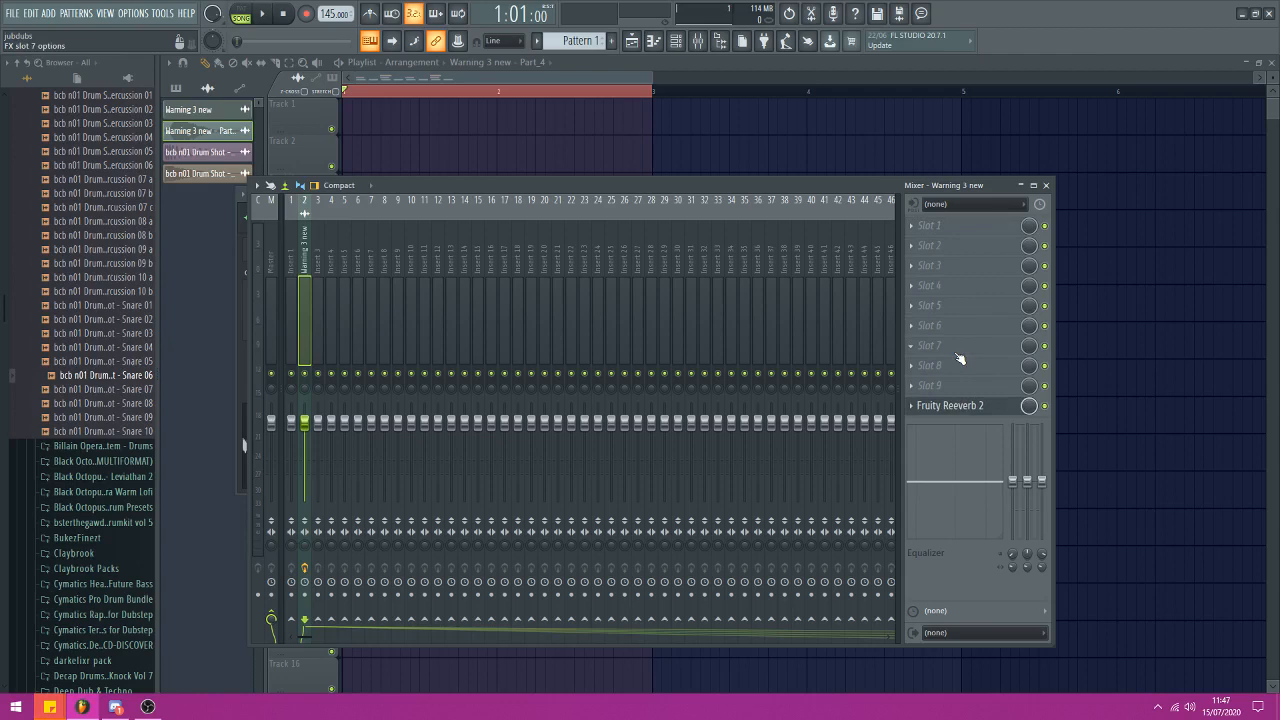
click(239, 230)
click(605, 193)
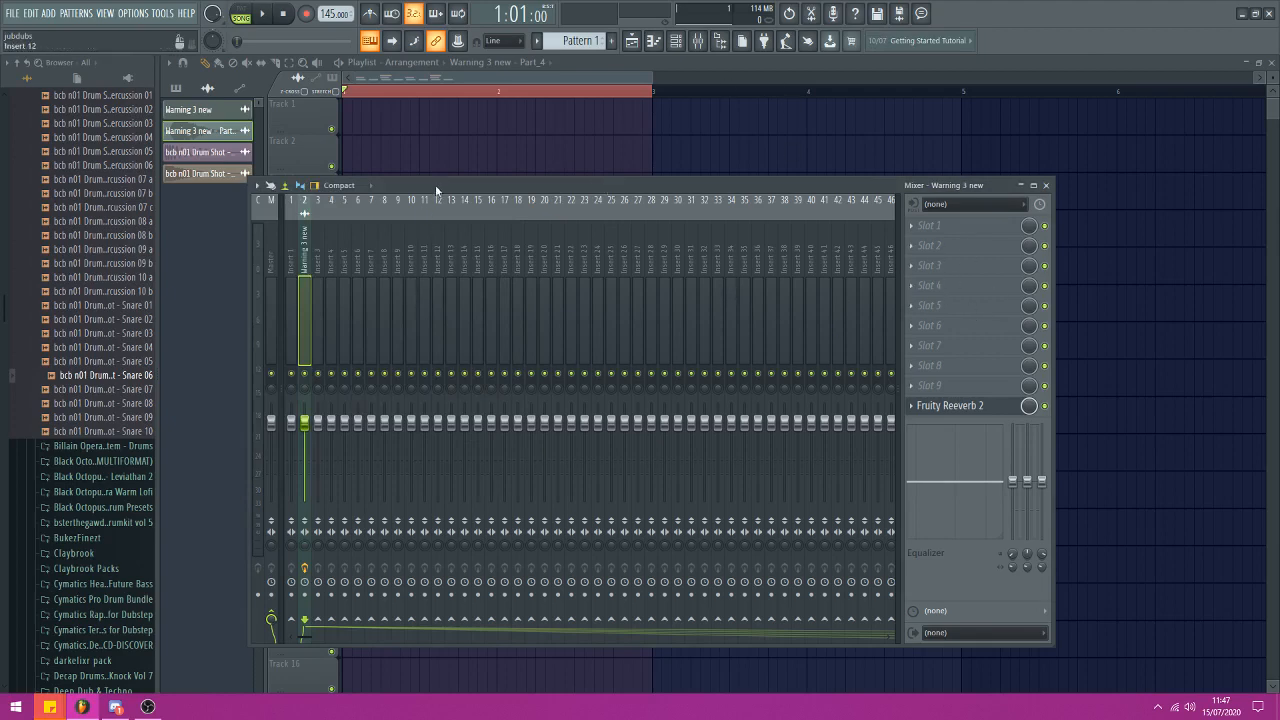
drag(435, 184, 498, 101)
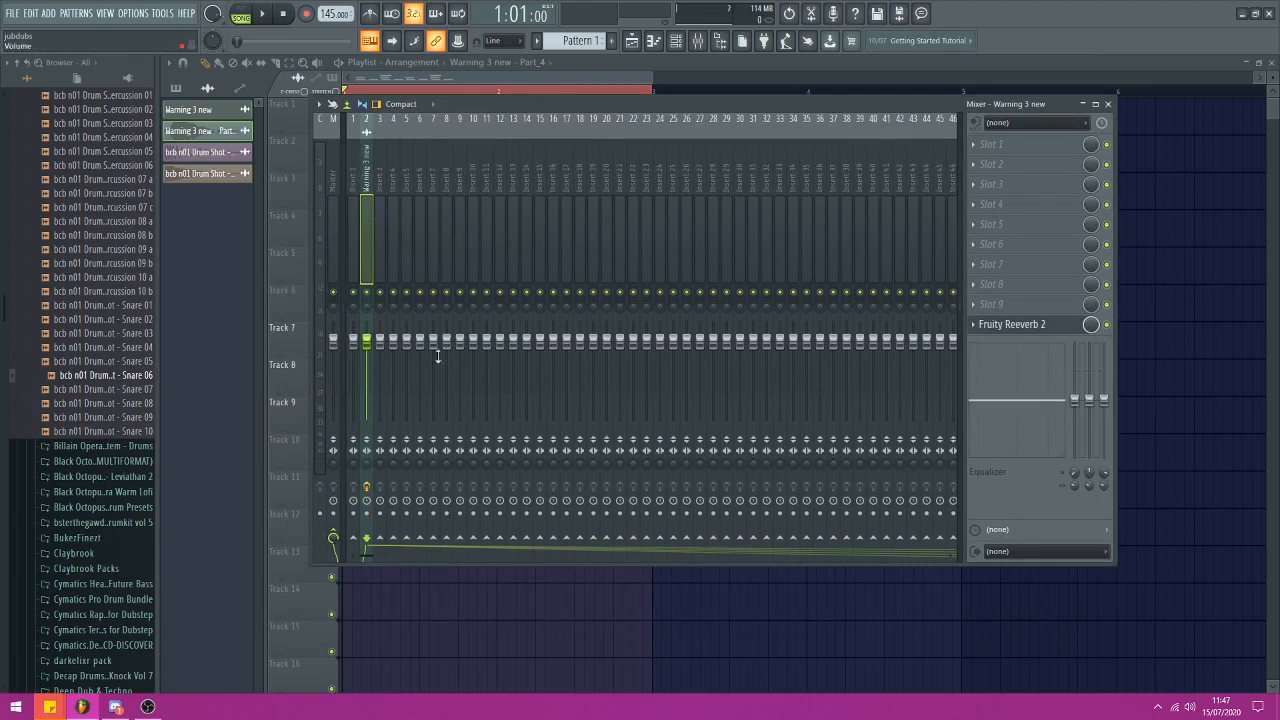
click(380, 537)
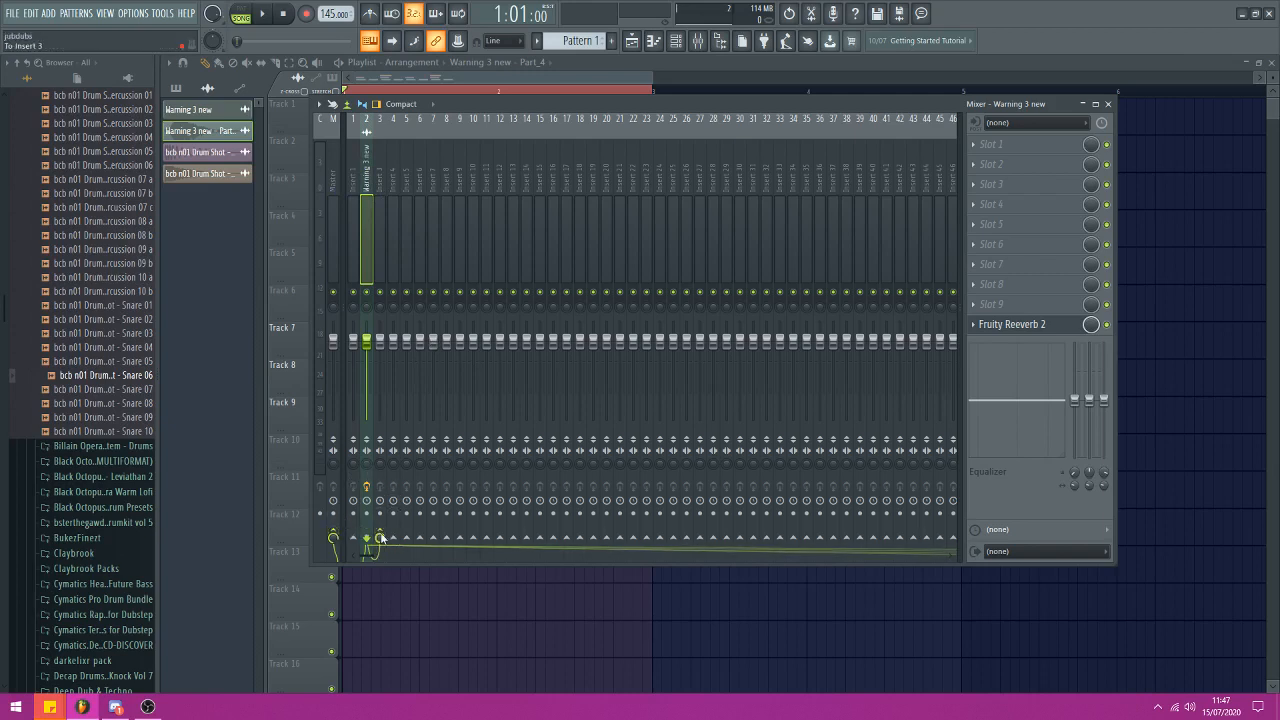
Rename mixer Insert 3 to "send" and set it apart from the Warning 3 new track with a separator
click(383, 166)
right_click(383, 166)
click(430, 143)
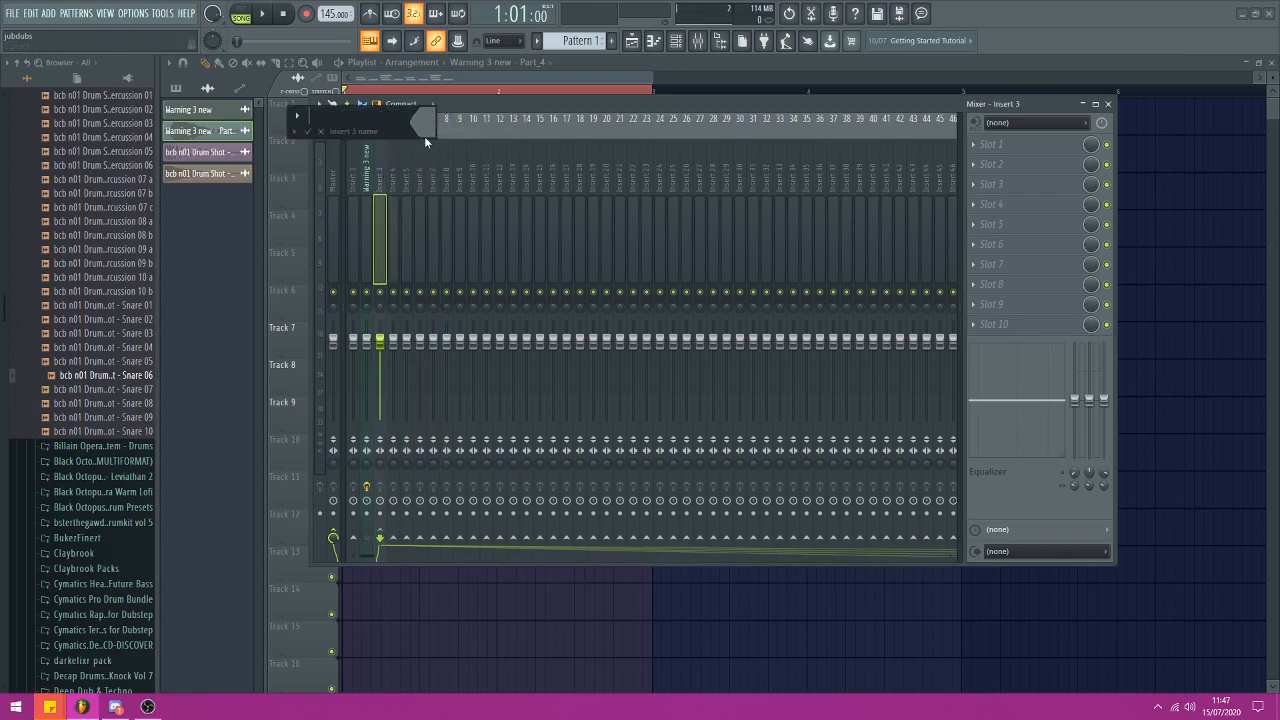
text(send)
key(Return)
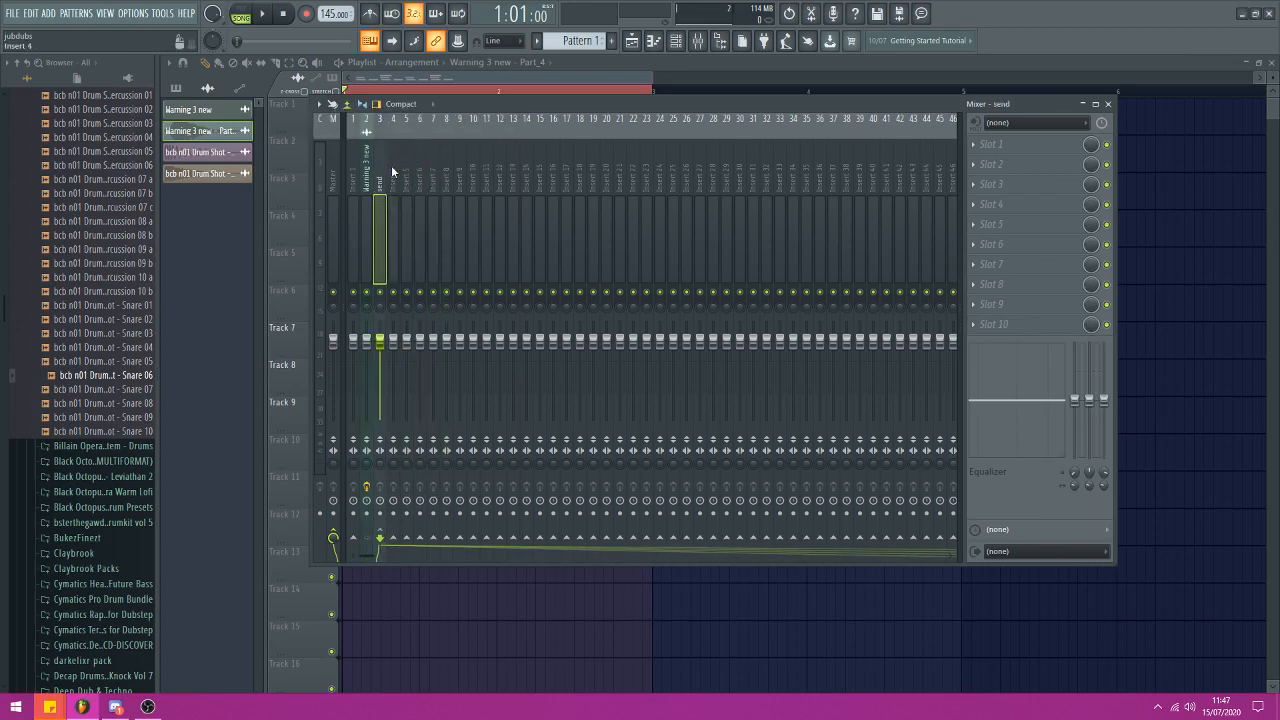
right_click(386, 166)
click(415, 374)
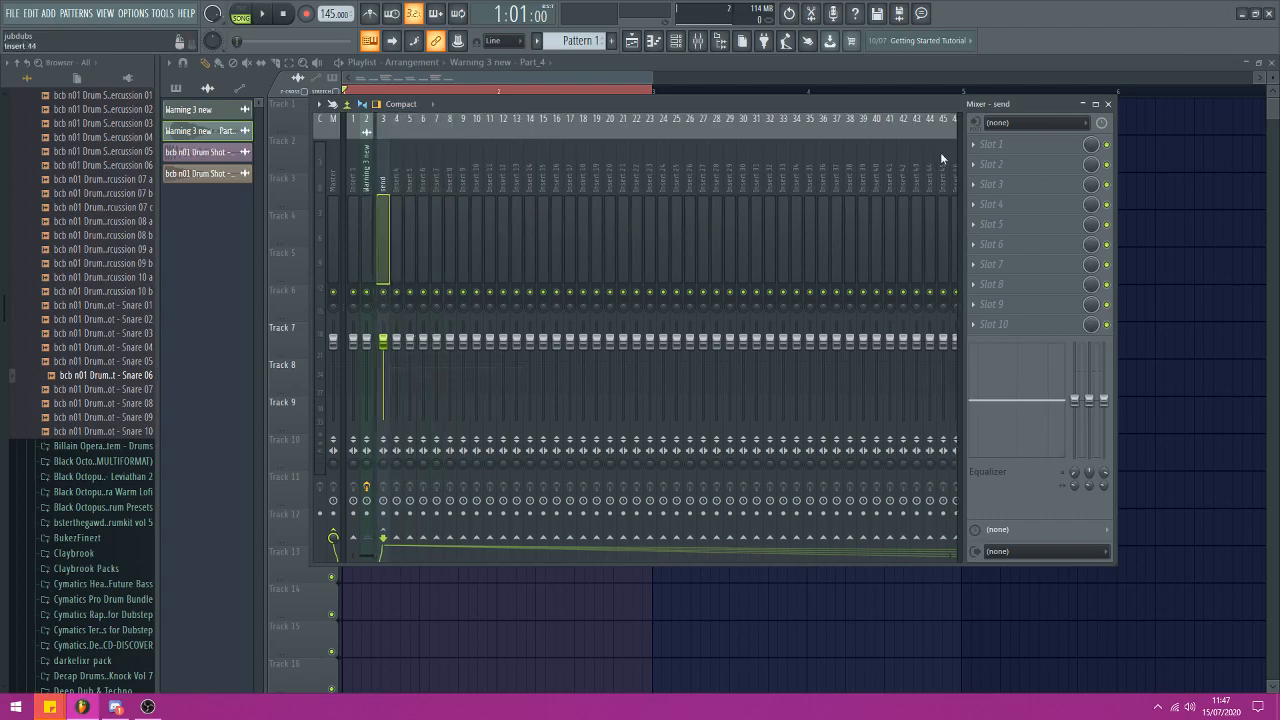
Load Fruity Delay 3 in slot 1 of the send track and turn its dry output all the way down
click(995, 145)
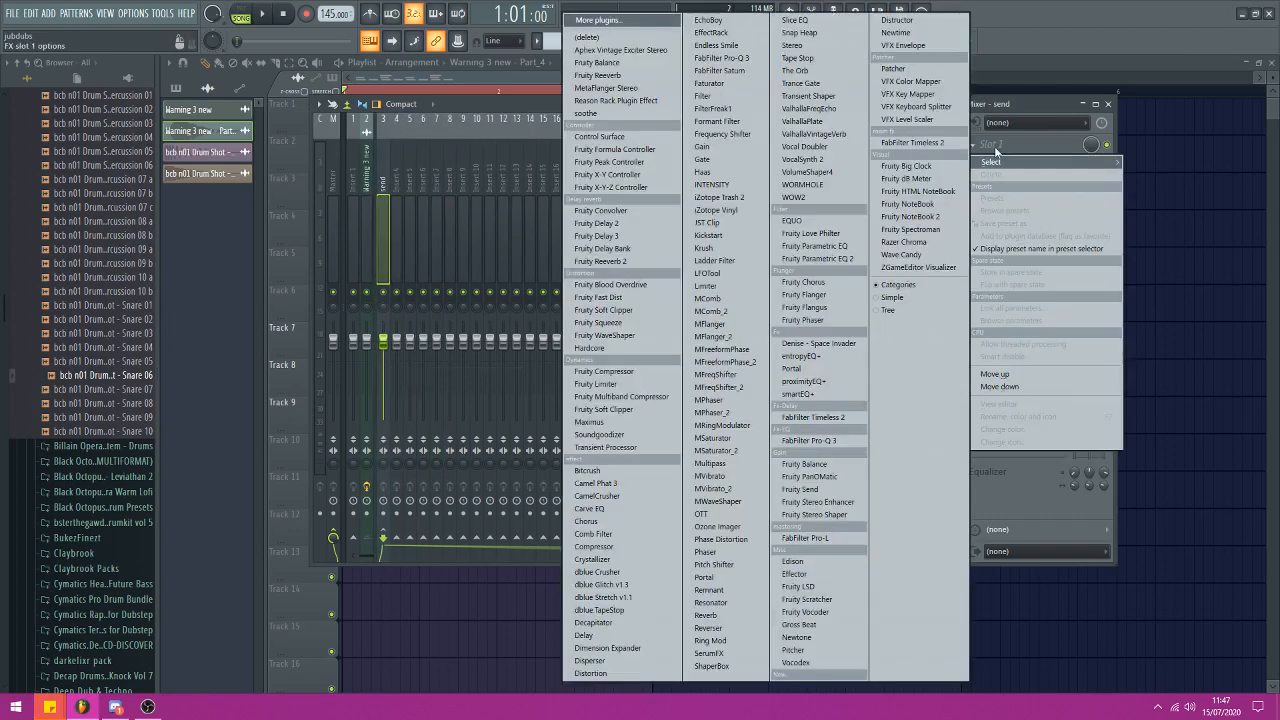
click(618, 238)
drag(411, 126, 678, 203)
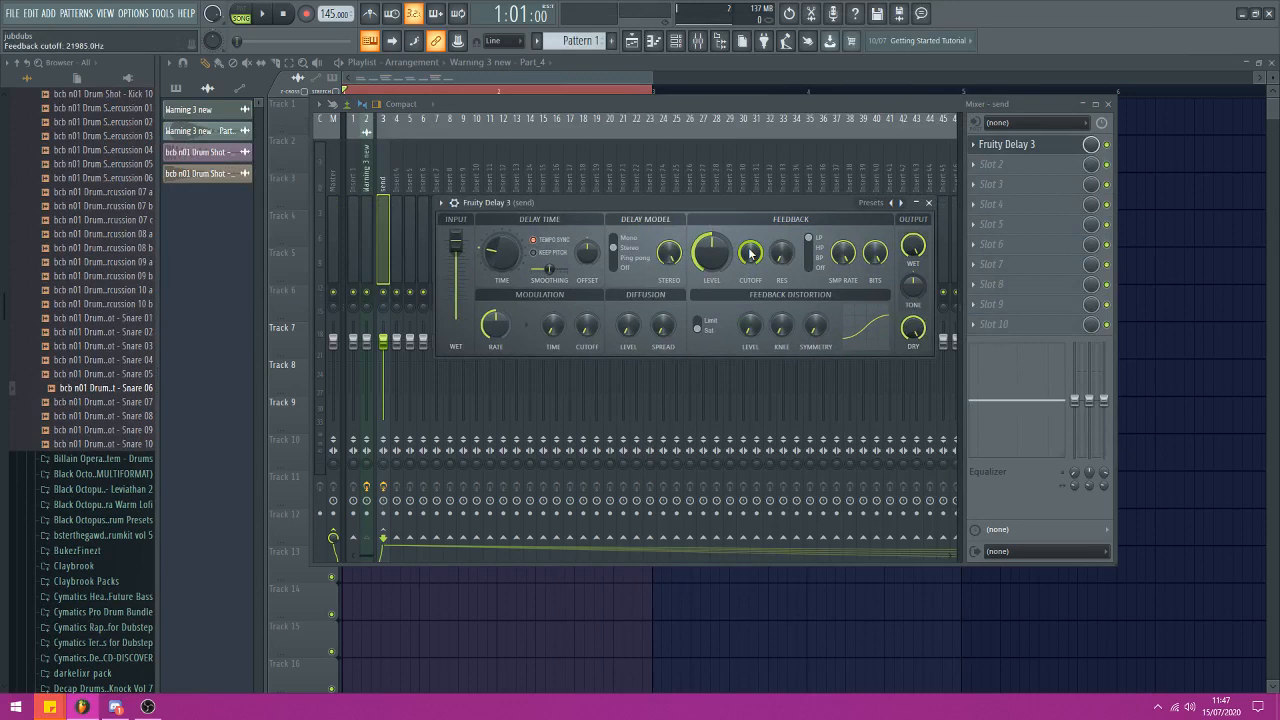
drag(913, 328, 913, 380)
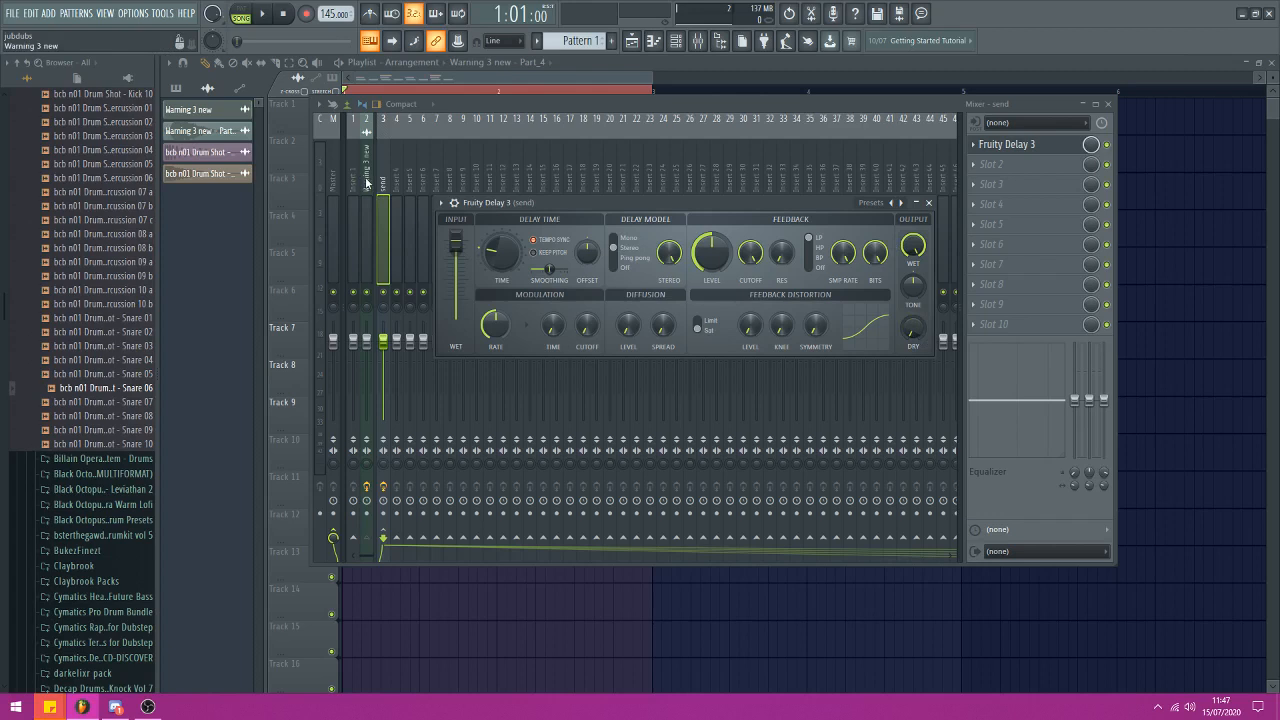
Compare the effects on the Warning 3 new and send tracks and reopen Fruity Delay 3 to inspect it
click(366, 182)
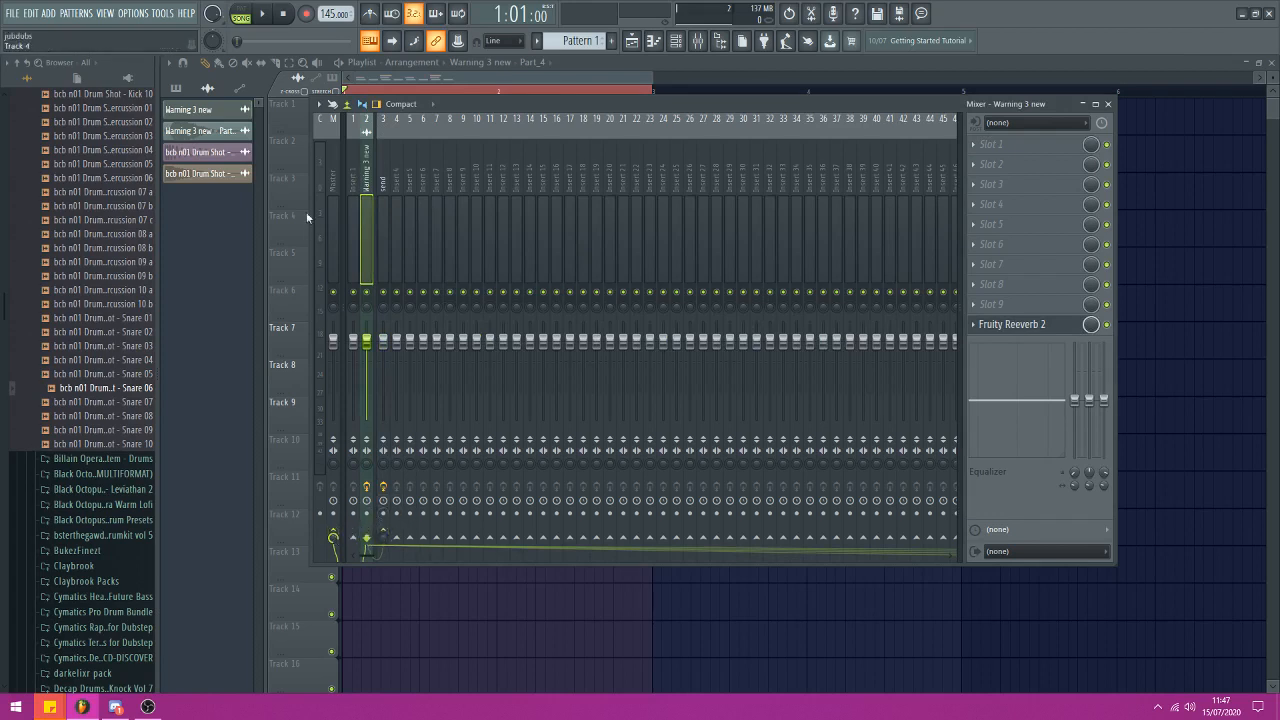
click(330, 172)
click(366, 182)
click(380, 188)
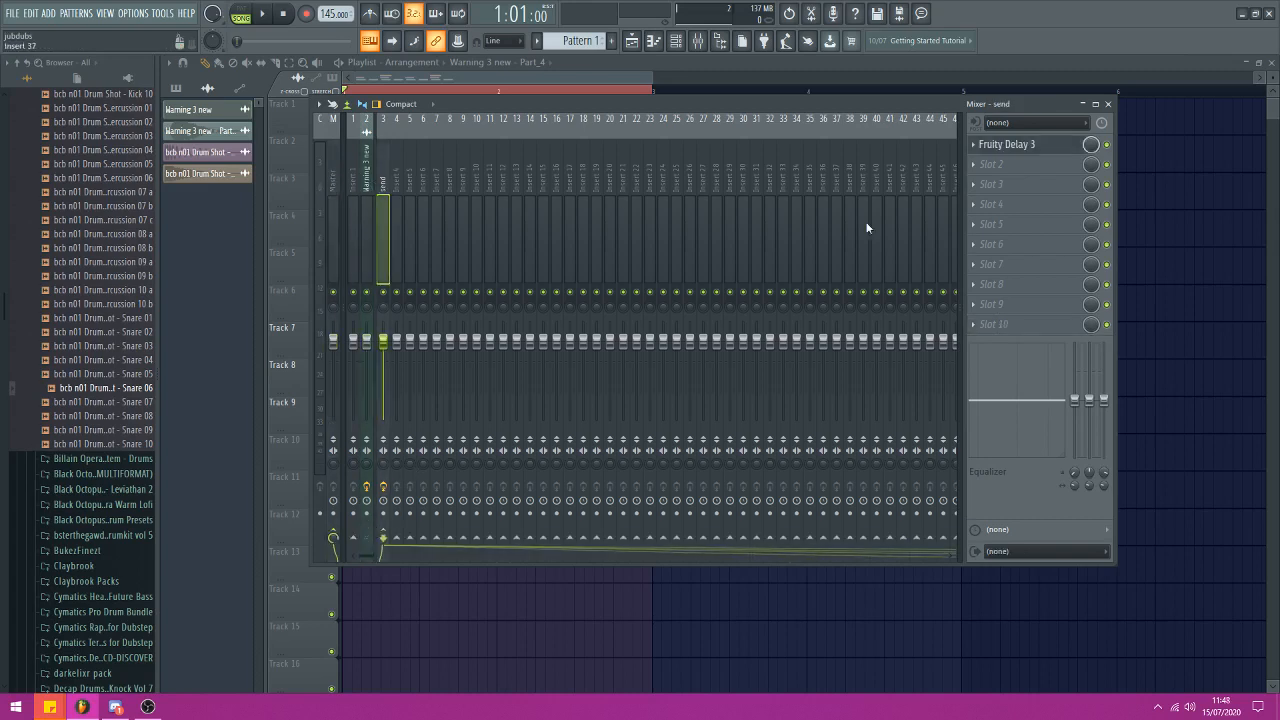
click(1005, 144)
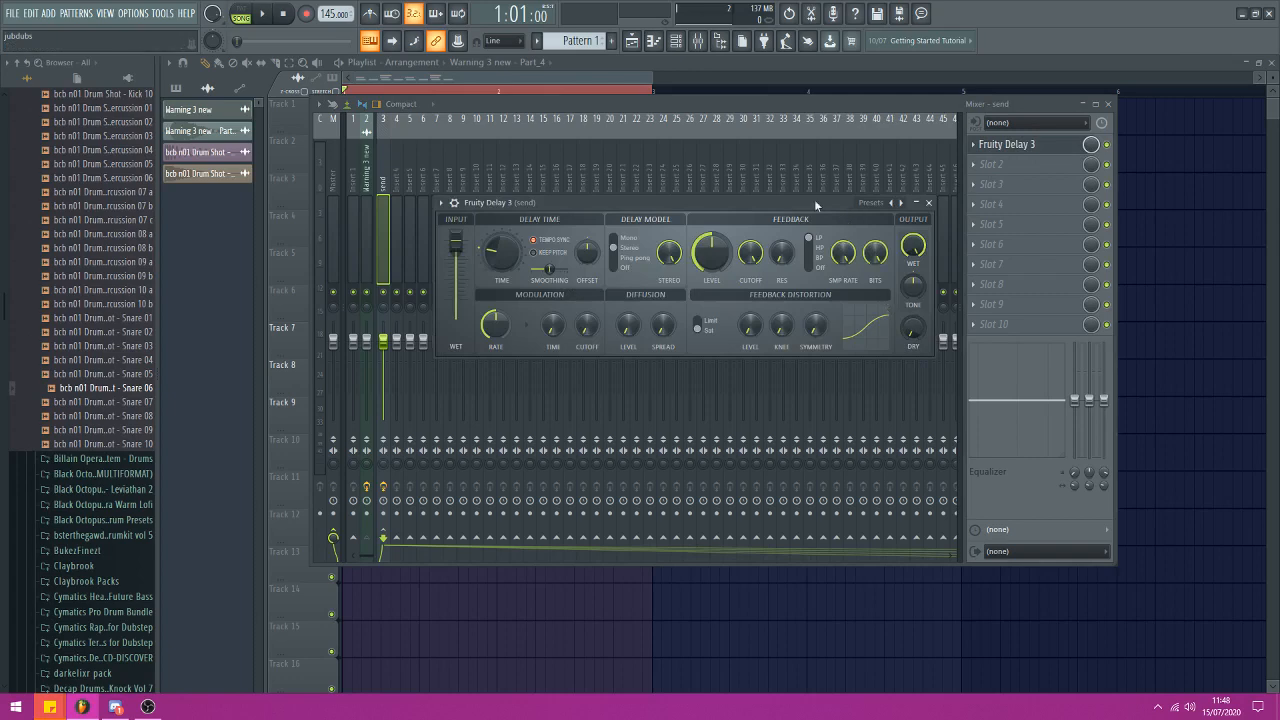
drag(714, 202, 783, 191)
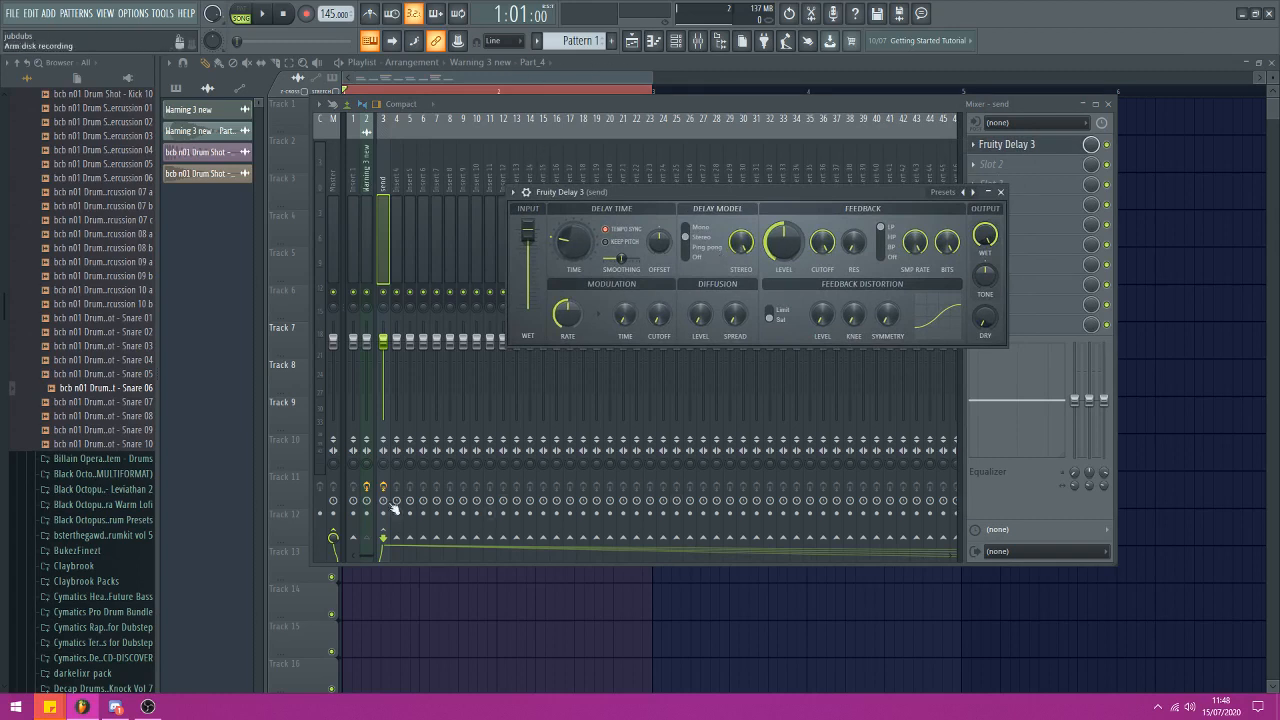
Create an automation clip for the Warning 3 new track's send level to the send track and hide the mixer
click(368, 175)
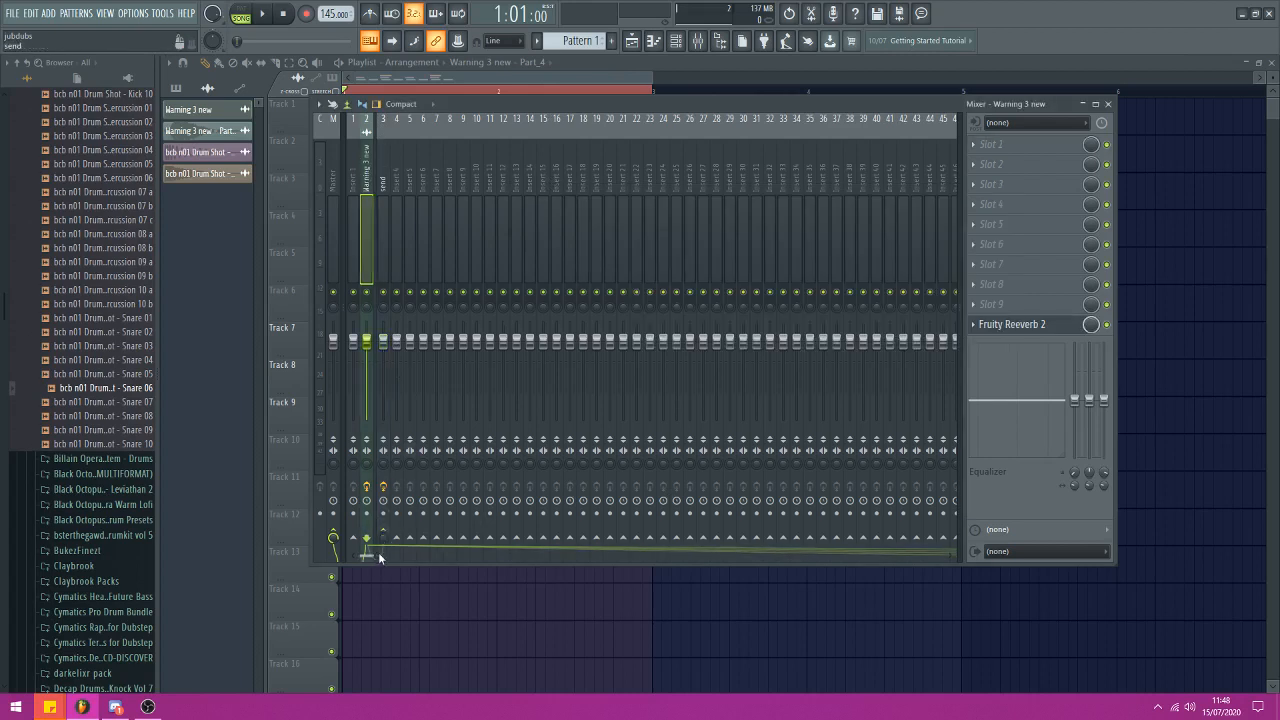
right_click(385, 537)
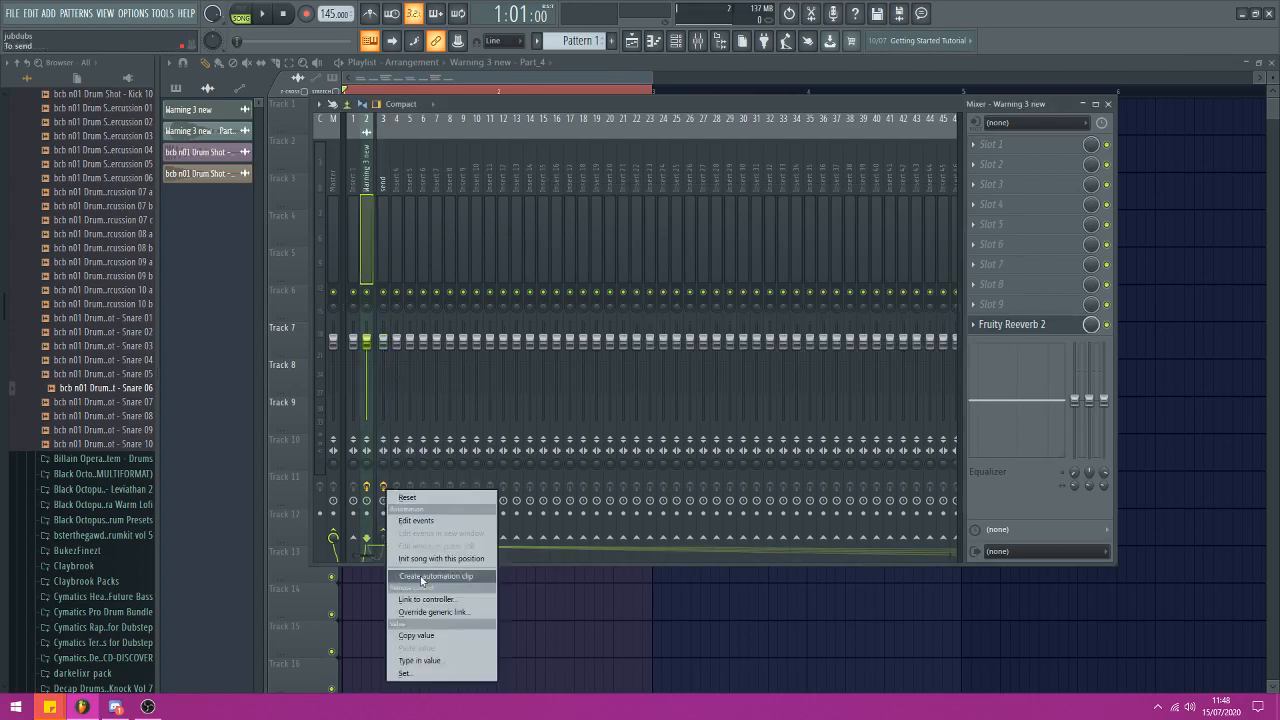
click(421, 577)
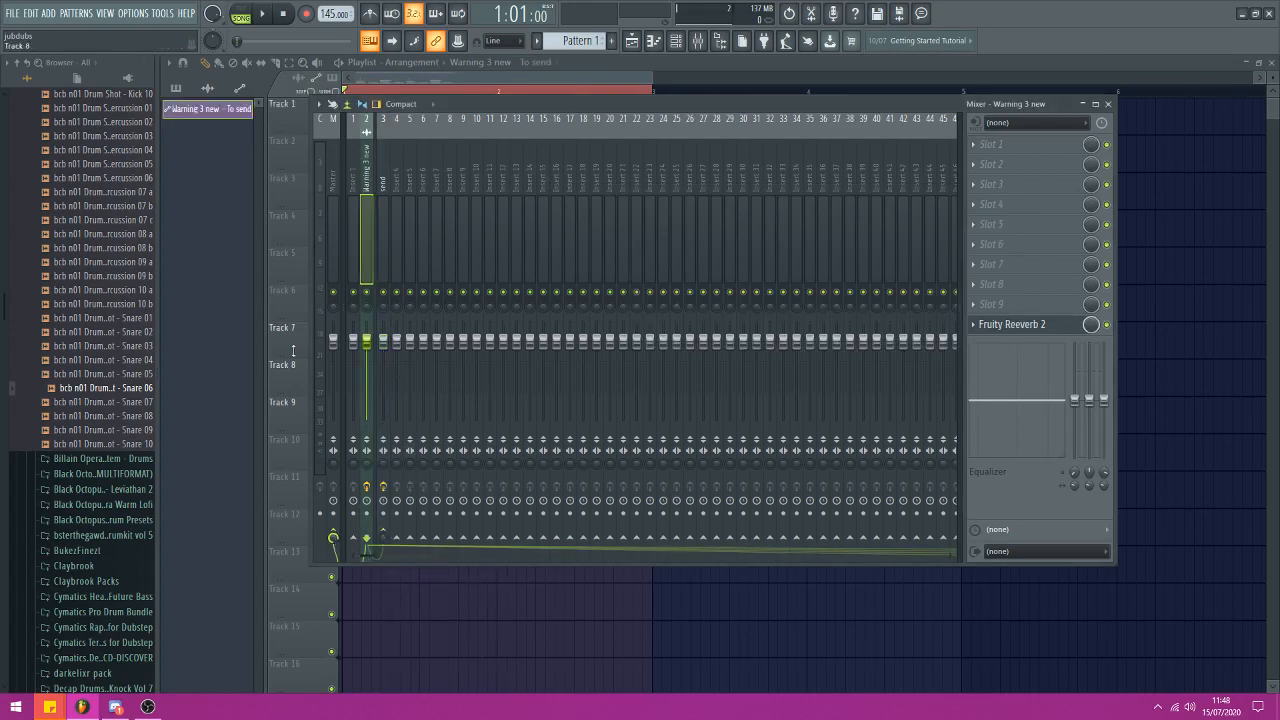
key(F9)
Shape a short triangular peak early in the Track 1 automation clip, with points at zero on both sides
drag(374, 120, 383, 115)
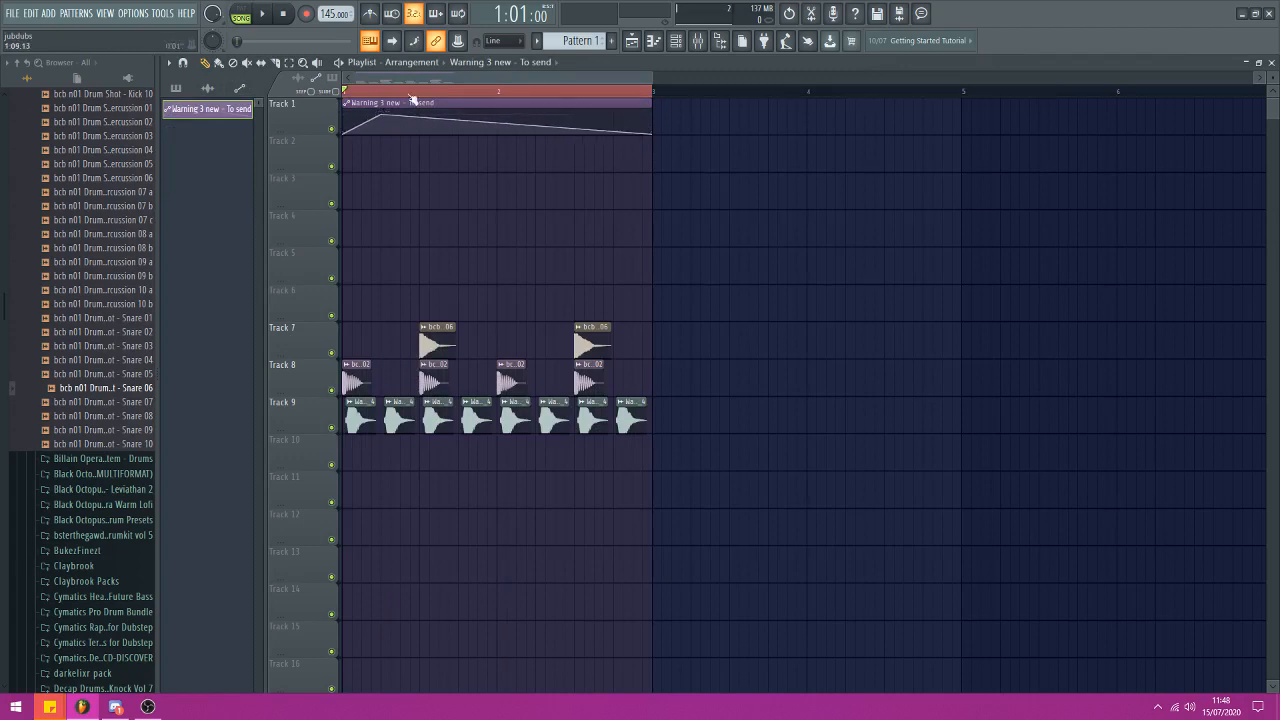
right_click(417, 132)
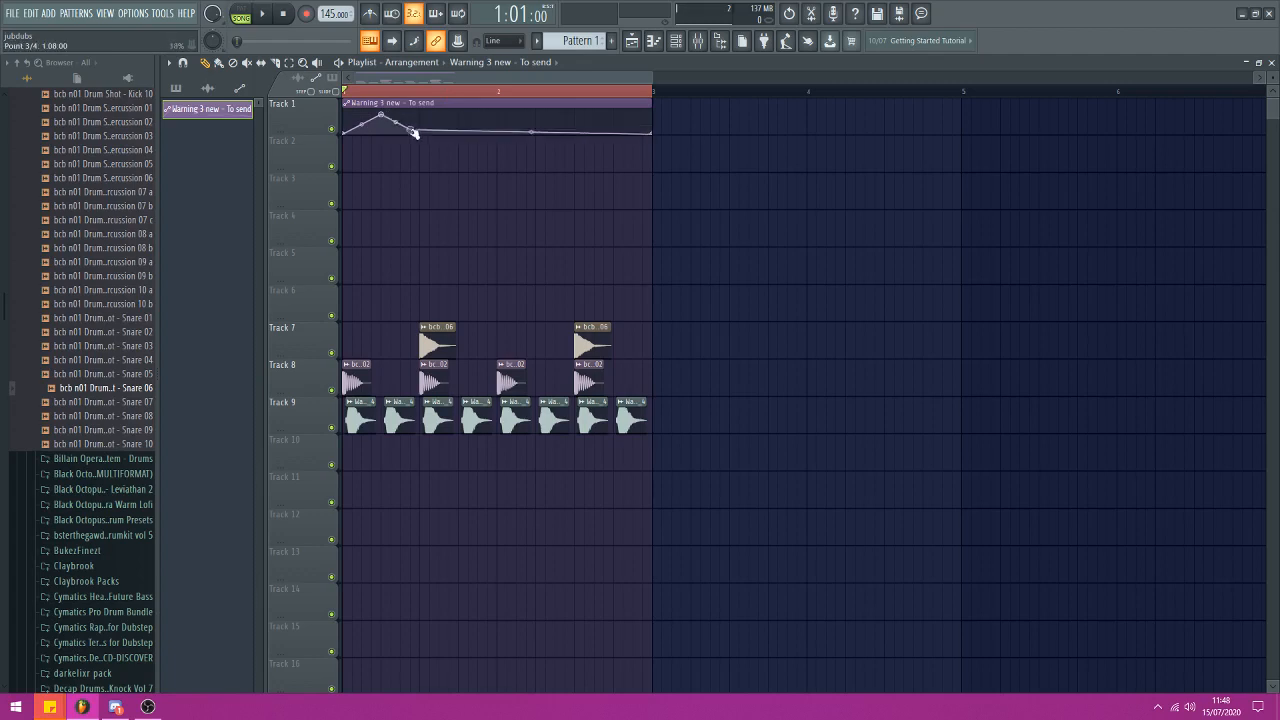
drag(417, 133, 407, 157)
right_click(364, 133)
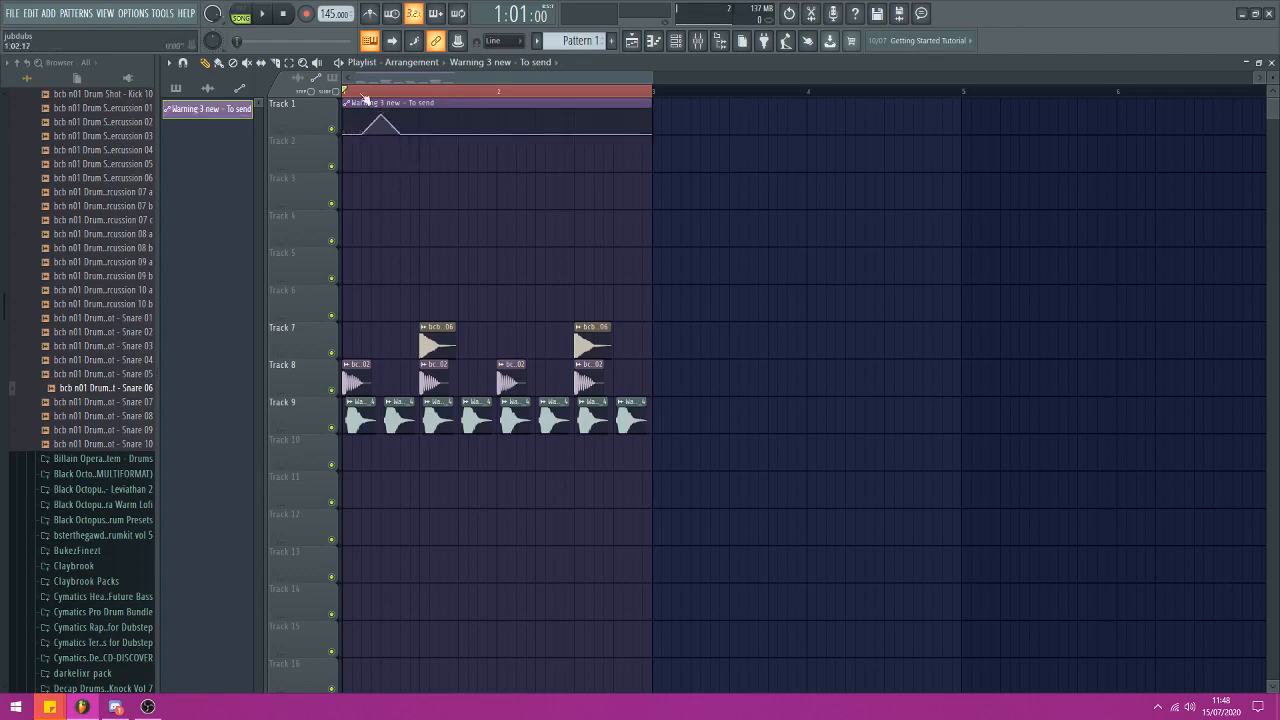
Reshape the peak into a raised plateau over the second Warning 3 new sample, falling to zero at the first snare
scroll(370, 91, up, 5)
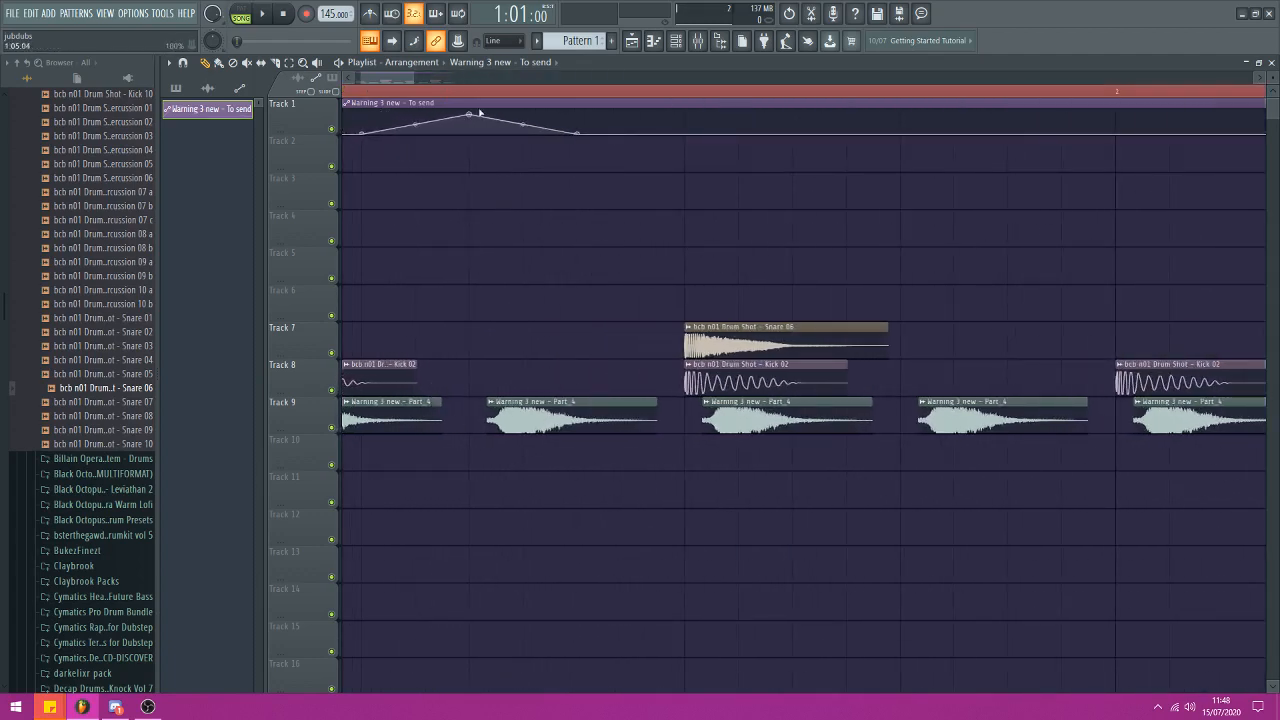
right_click(430, 134)
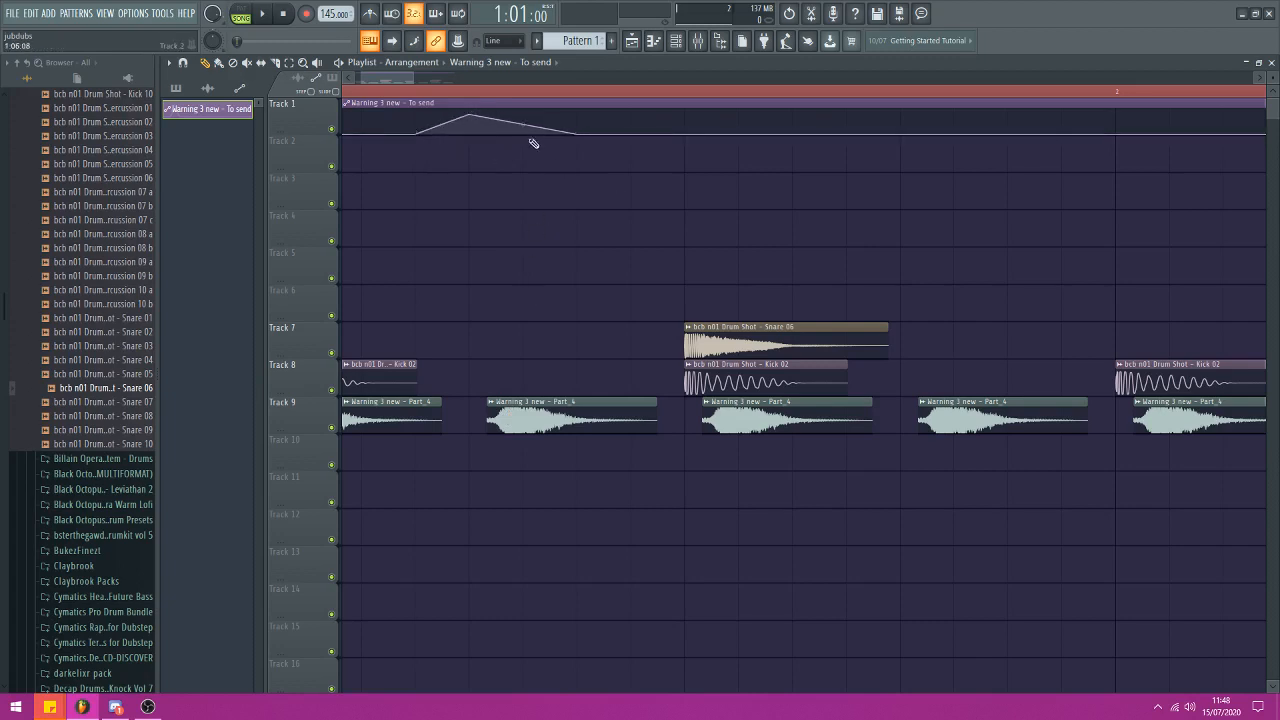
drag(476, 118, 476, 108)
drag(585, 142, 682, 141)
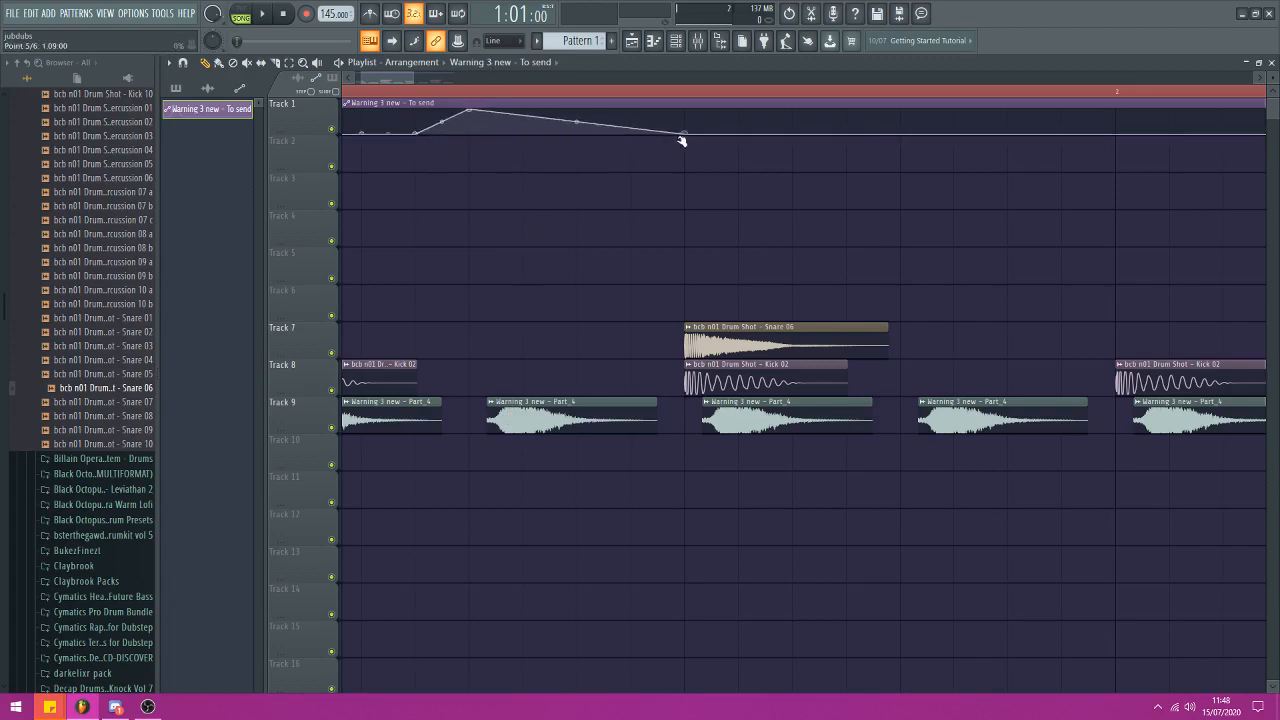
right_click(634, 111)
scroll(623, 91, down, 3)
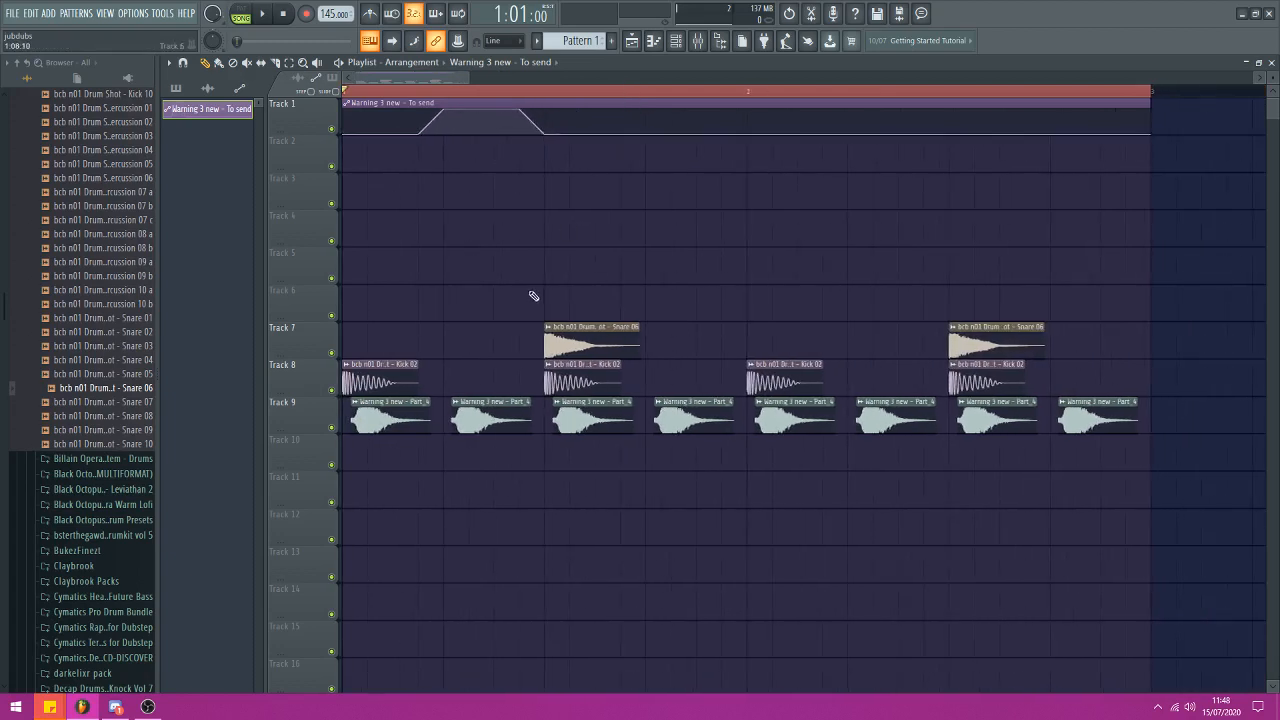
Move the send automation clip down to Track 5, closer to the drum and sample clips
drag(457, 130, 460, 280)
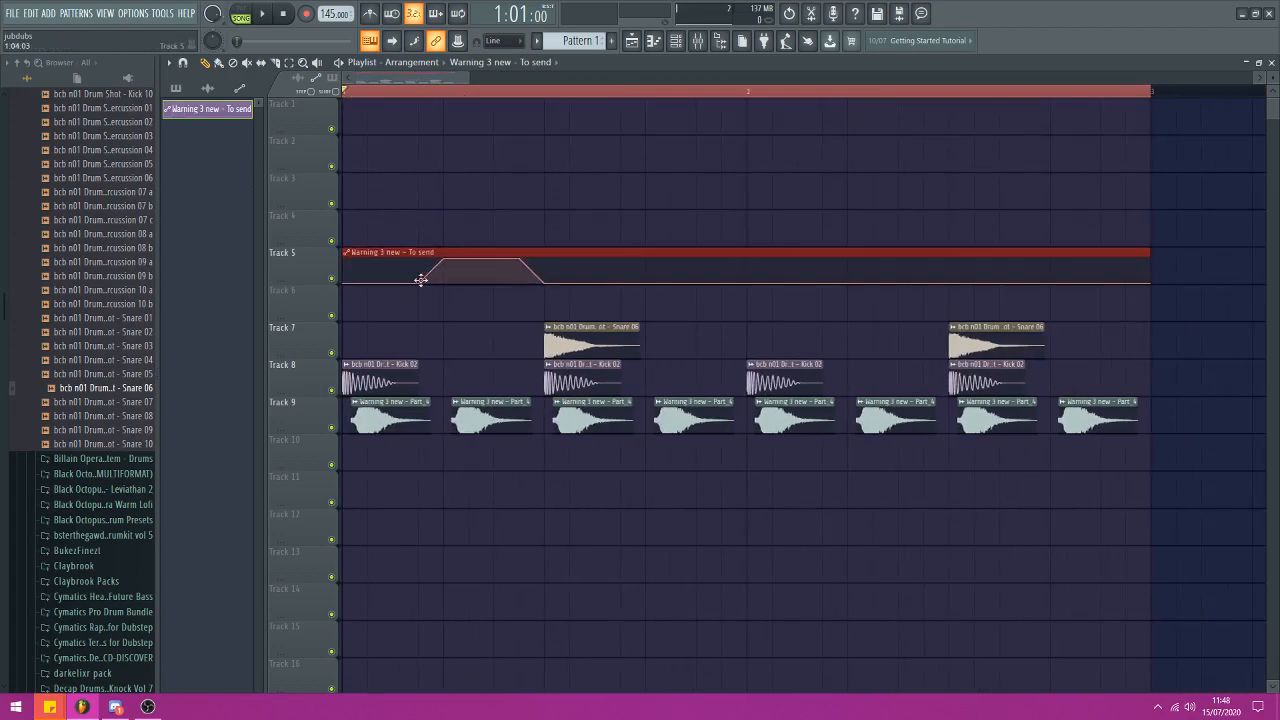
drag(472, 452, 458, 366)
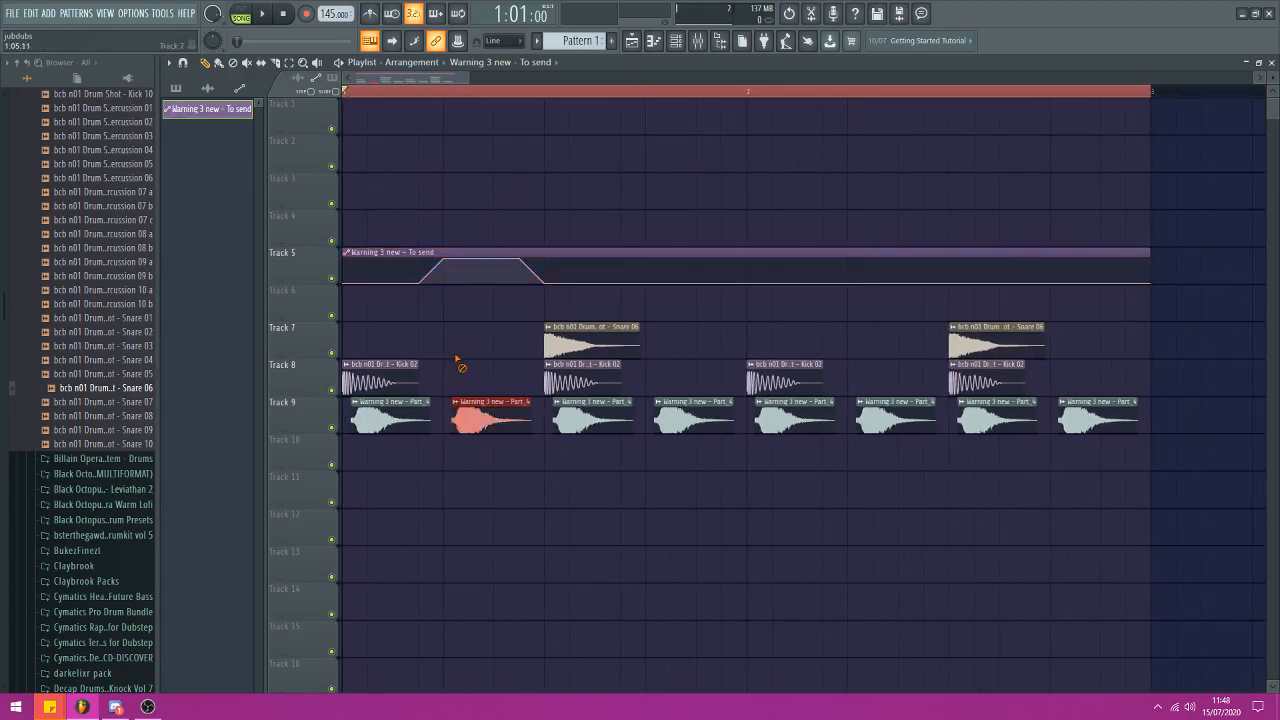
ctrl+click(458, 364)
right_click(425, 271)
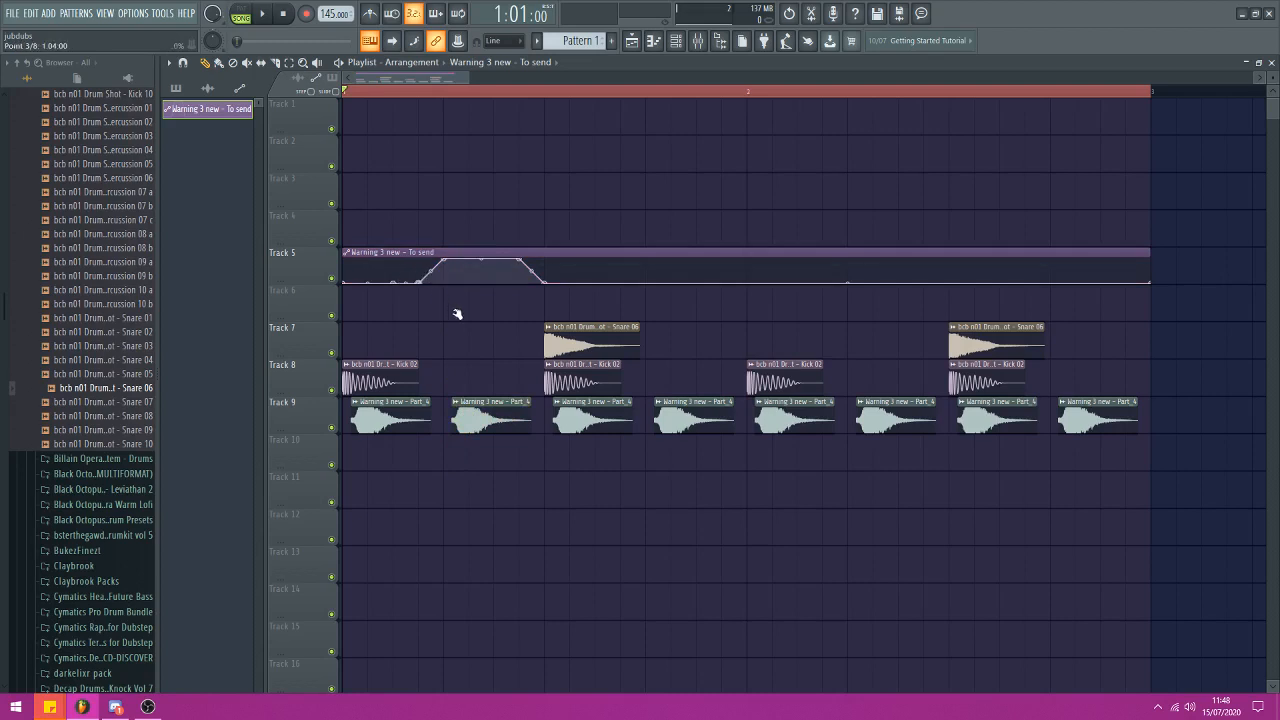
key(ctrl+z)
right_click(444, 275)
key(ctrl+z)
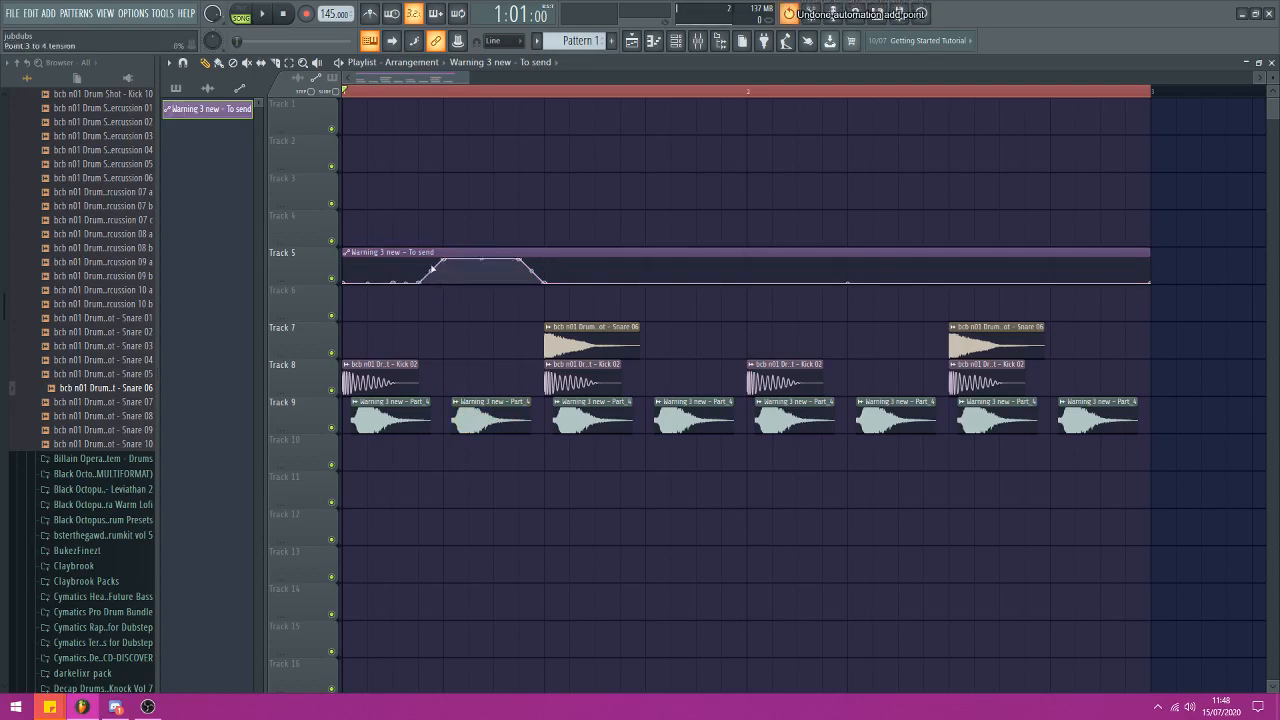
right_click(429, 266)
key(ctrl+z)
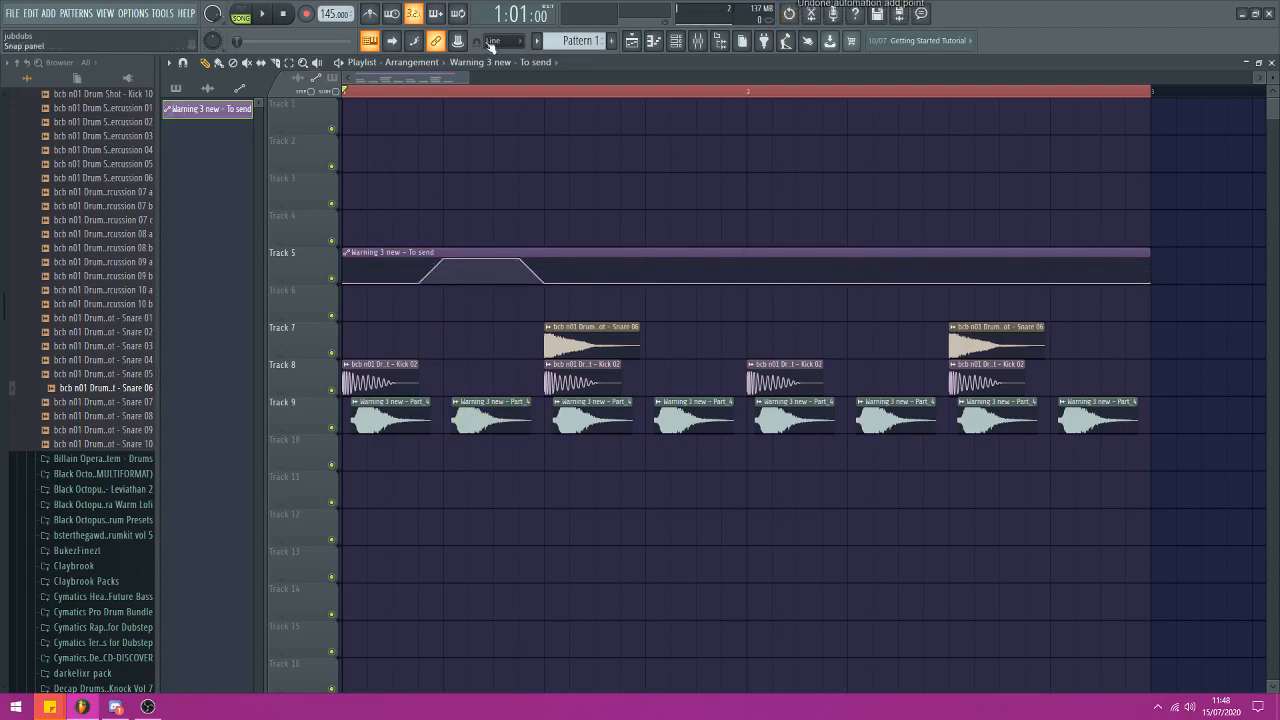
With snap set to (none), make the automation's rising edge nearly vertical and curve its falling edge outward
drag(422, 268, 446, 292)
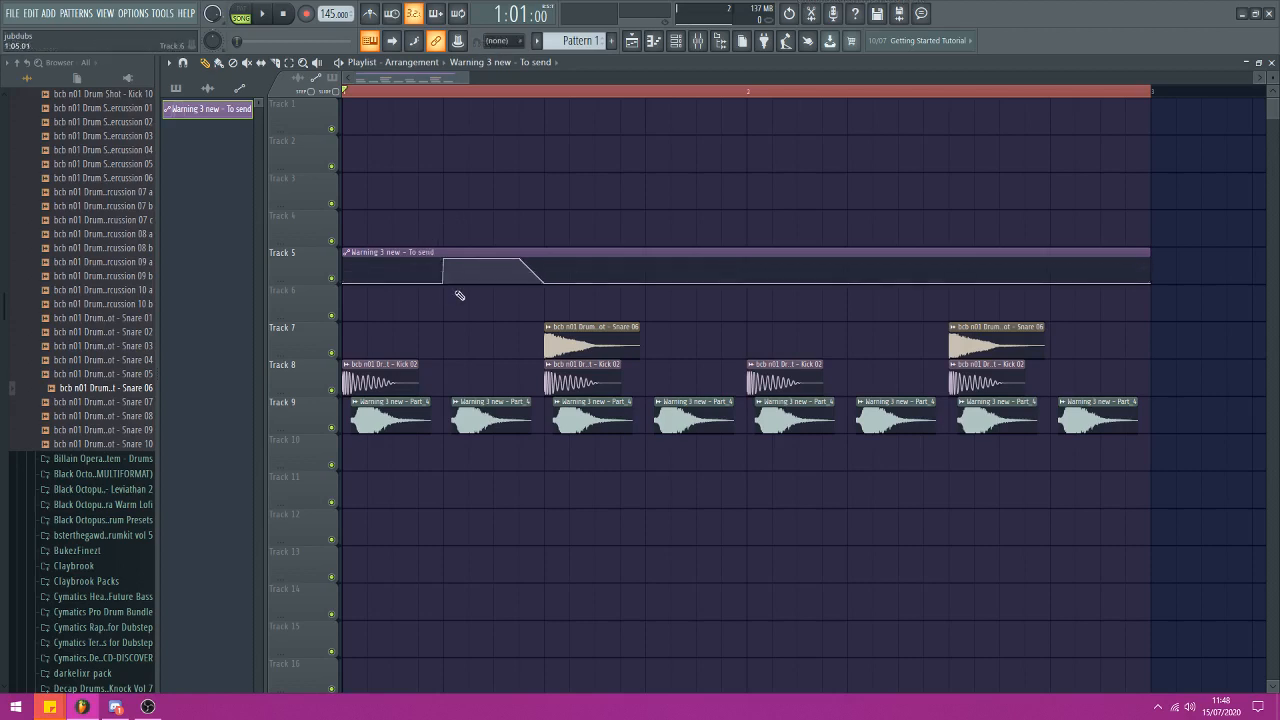
drag(530, 271, 530, 257)
scroll(481, 44, up, 2)
mouse_move(449, 360)
mouse_down()
mouse_move(486, 396)
mouse_move(540, 294)
mouse_move(541, 468)
mouse_up()
ctrl+click(546, 476)
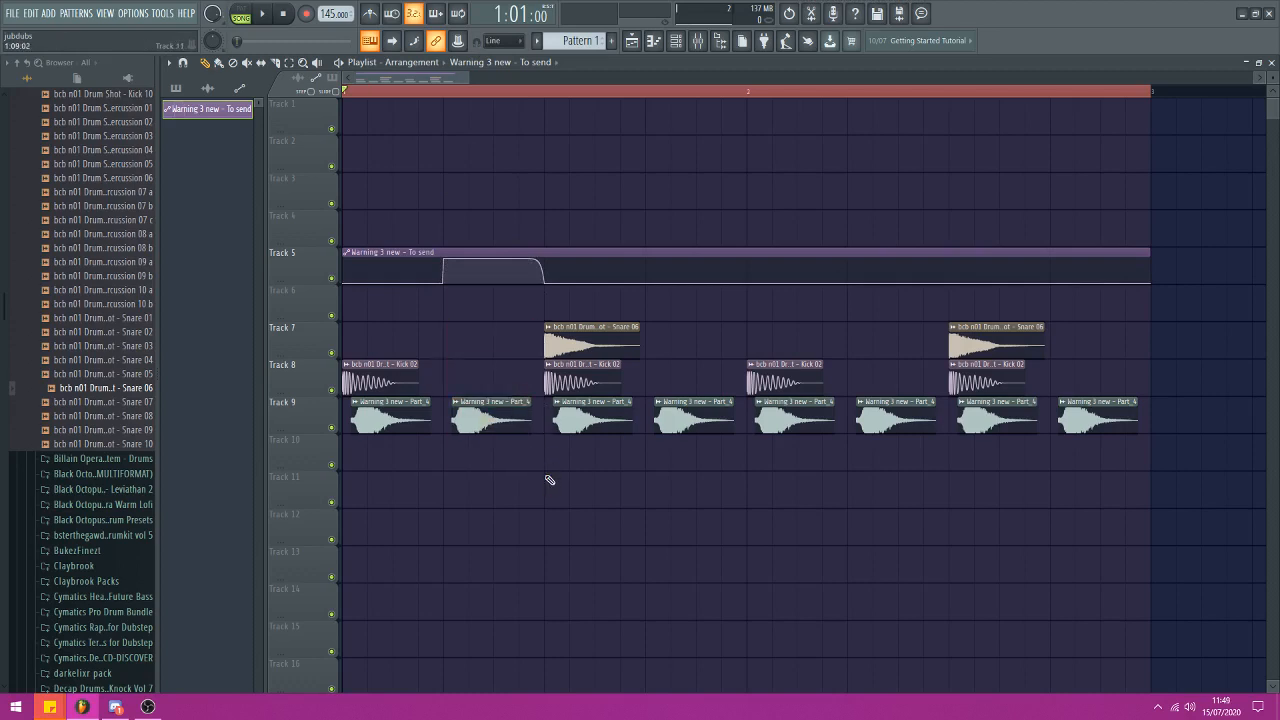
ctrl+click(368, 419)
ctrl+click(582, 419)
ctrl+click(403, 479)
drag(377, 471, 1065, 490)
Play the arrangement from the start to hear the automated delay, stop playback and reopen the mixer
click(268, 14)
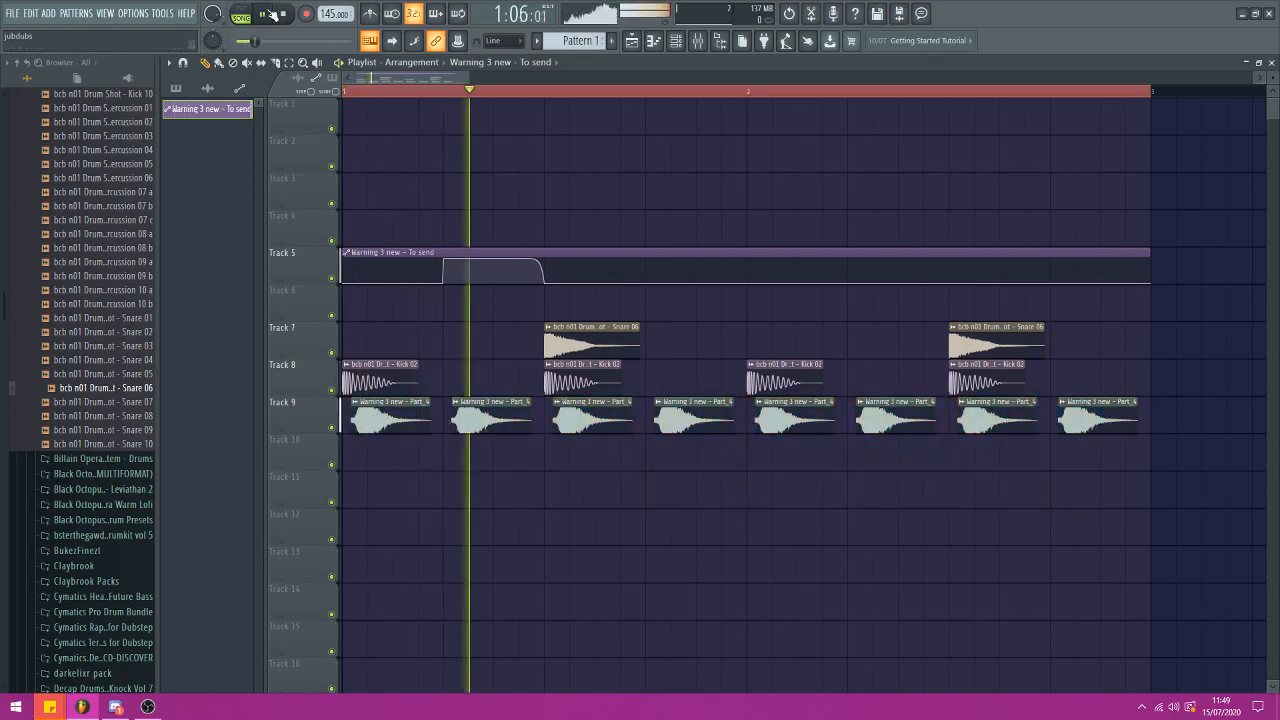
click(287, 13)
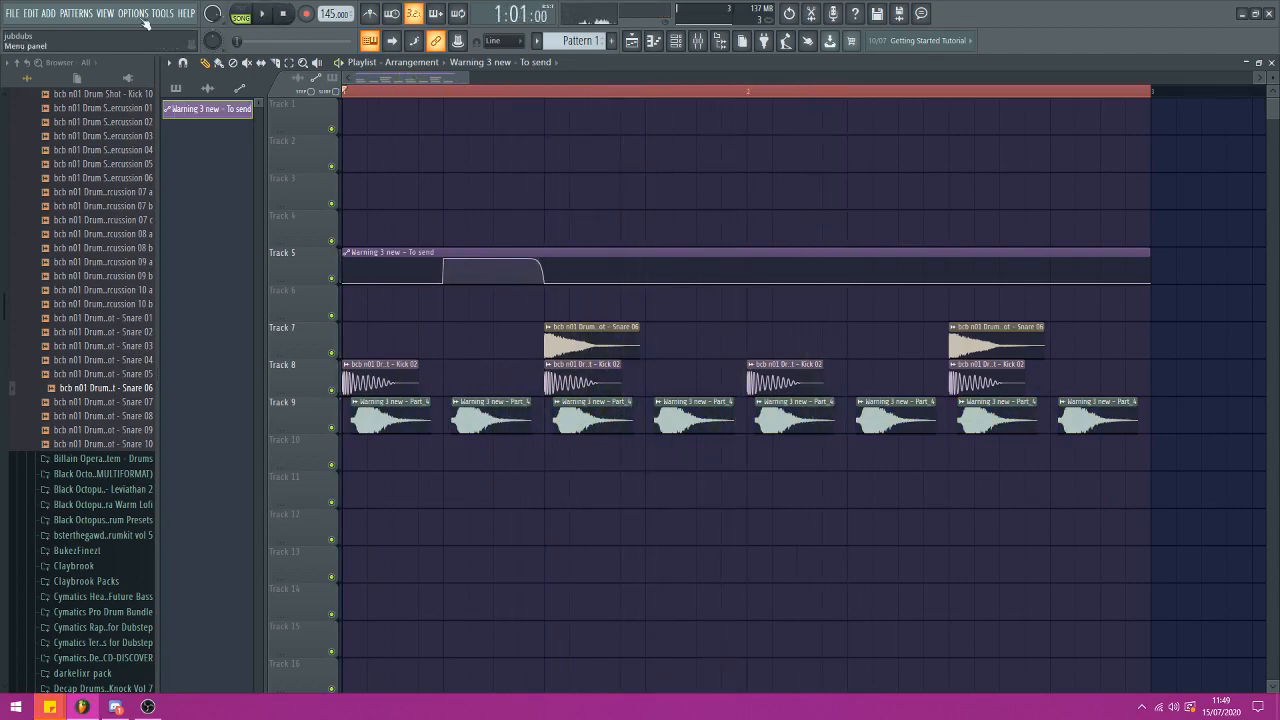
click(104, 14)
click(124, 84)
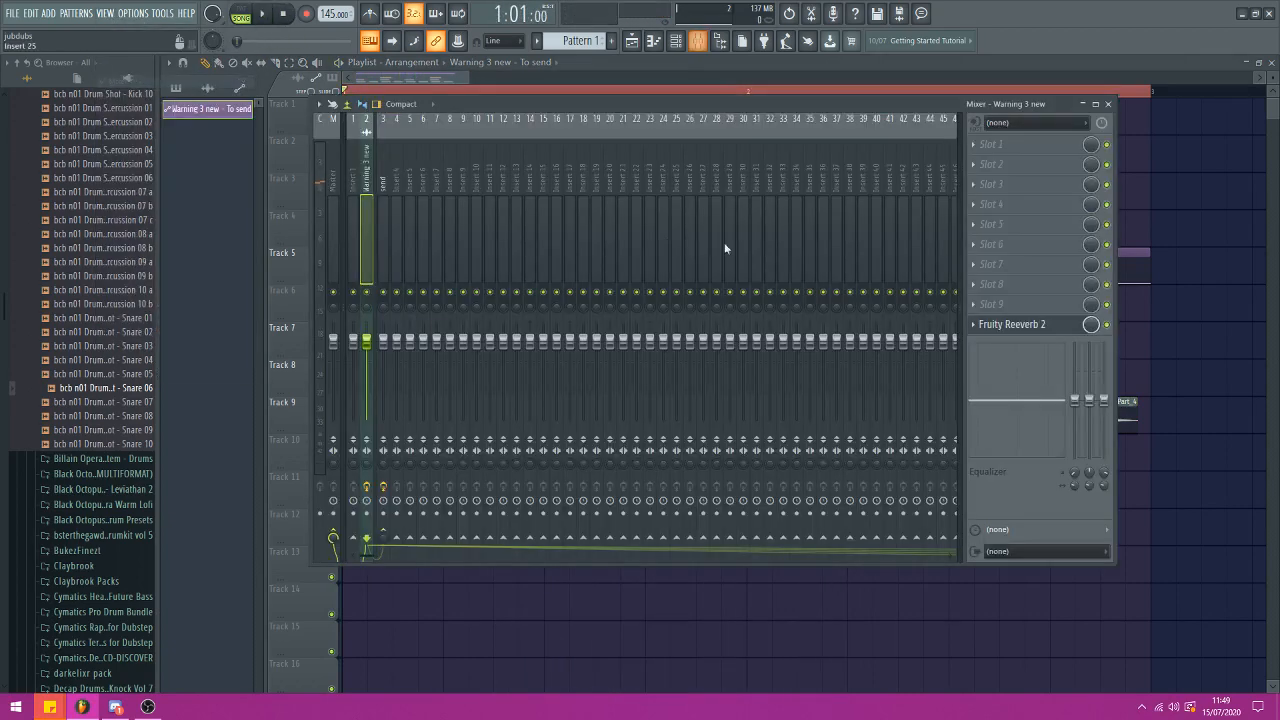
Open the Fruity Delay 3 on the send mixer track, examine it during playback, then stop playback and return to the playlist
click(383, 190)
click(1008, 144)
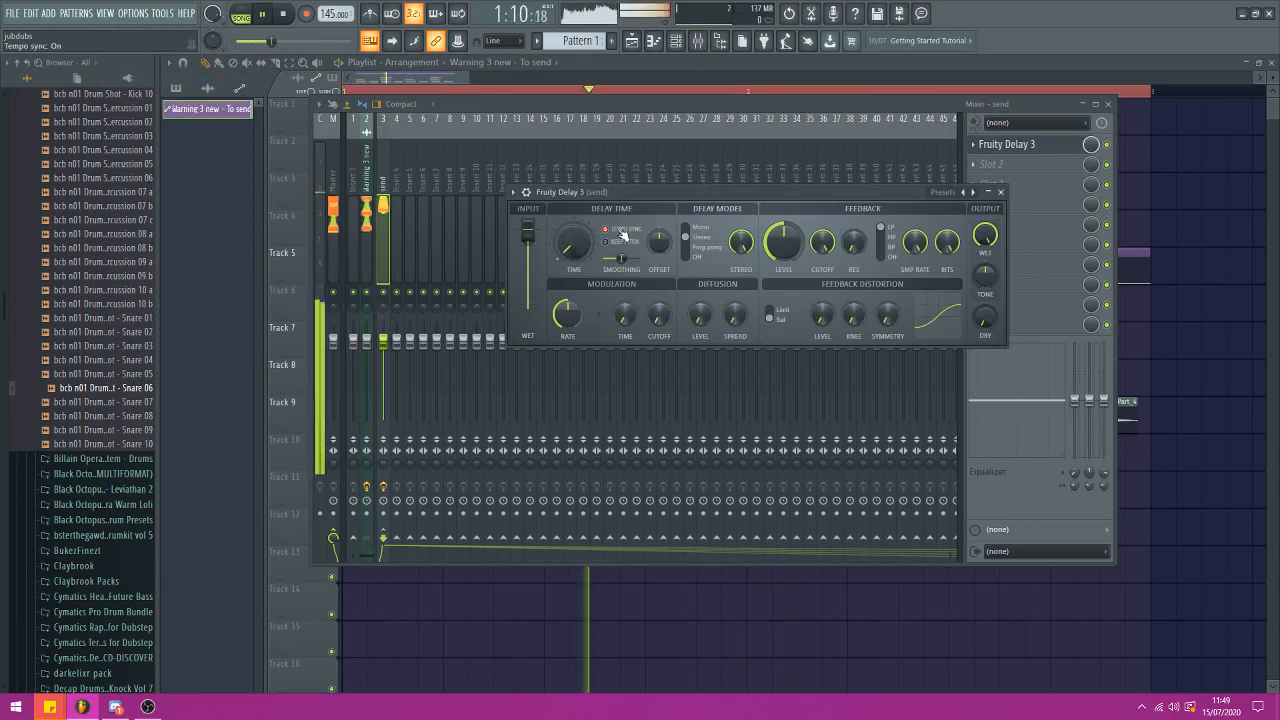
key(space)
key(F5)
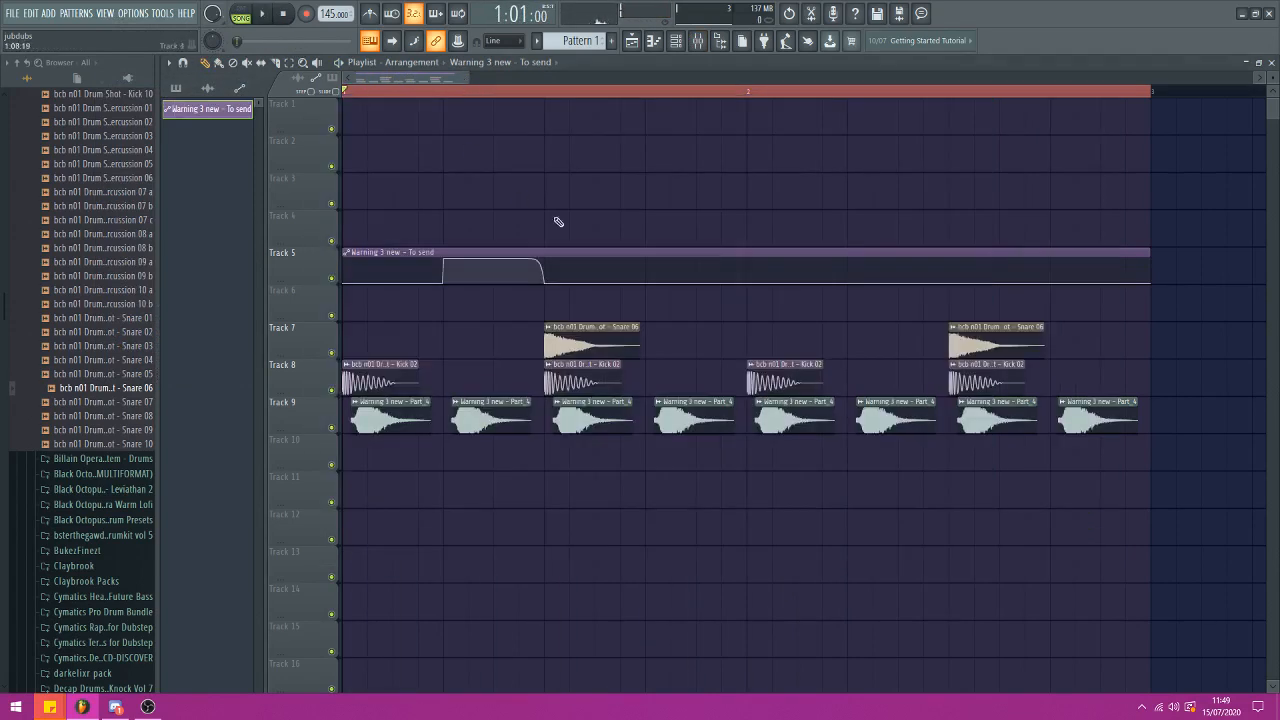
Load Fruity Delay 3 into slot 4 of the Warning 3 new mixer track
click(113, 12)
click(130, 78)
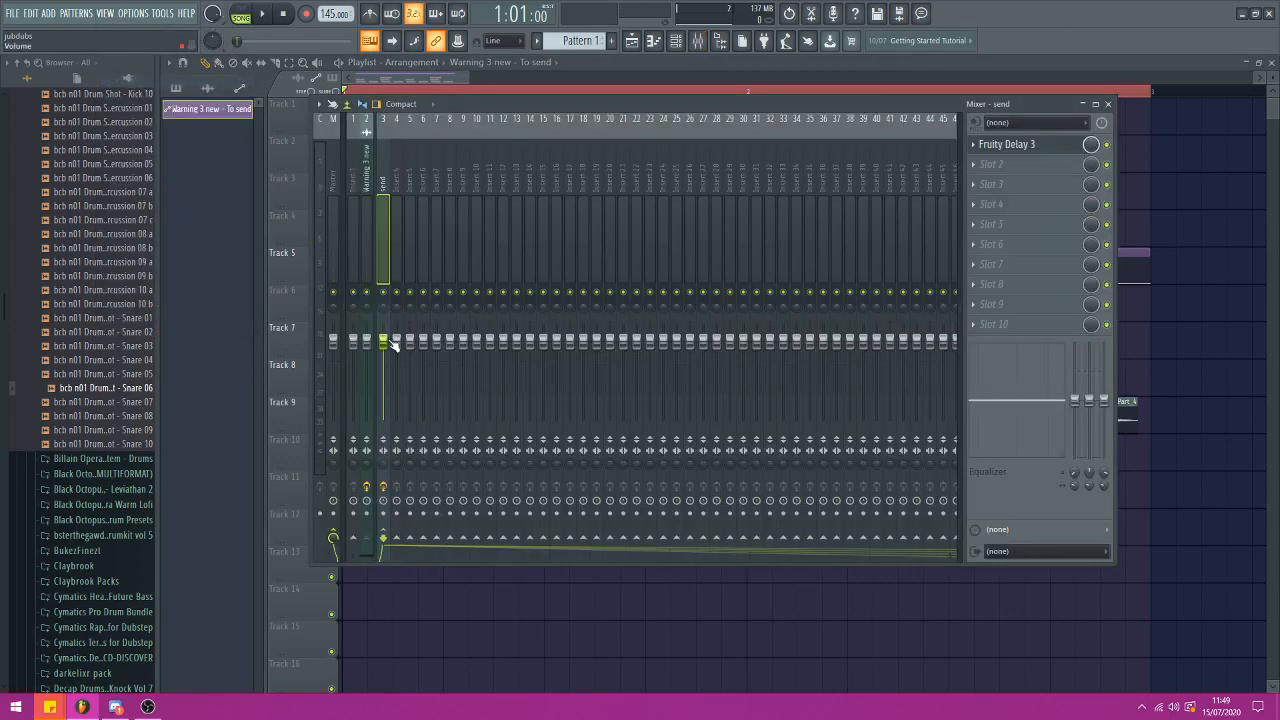
click(370, 181)
click(1011, 205)
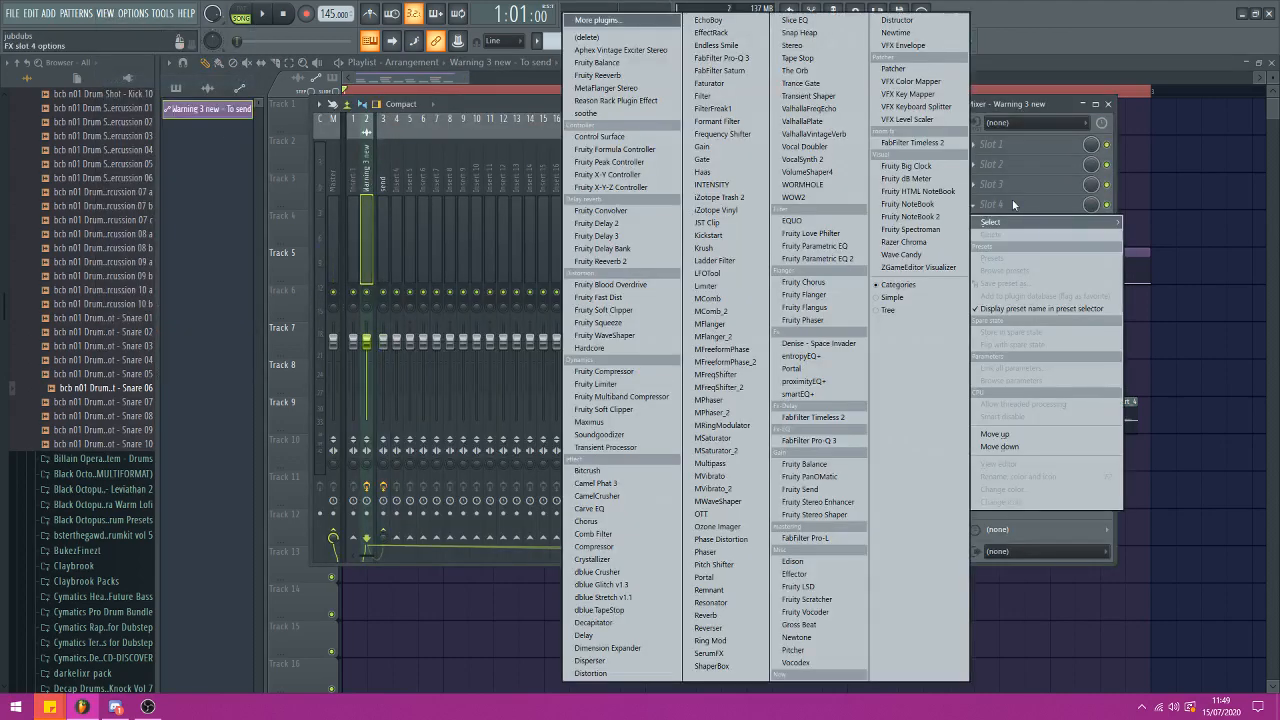
click(662, 236)
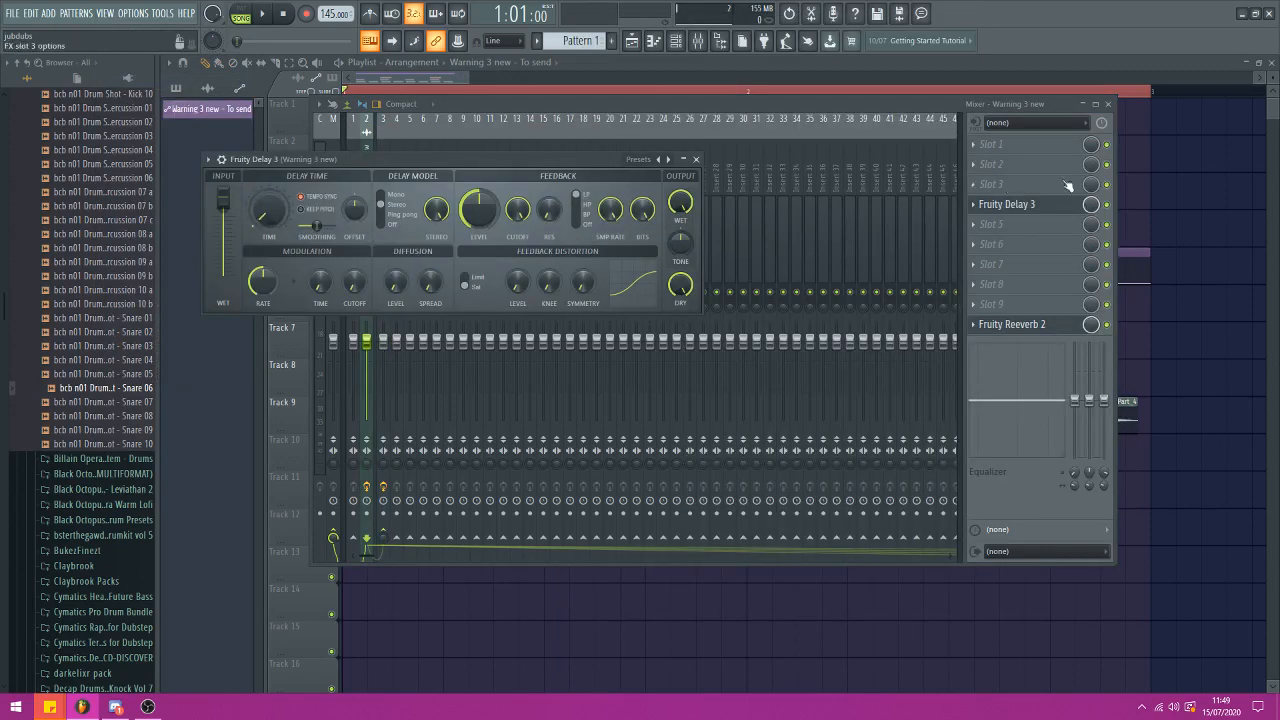
Create an automation clip for the slot 4 Fruity Delay 3 mix level and return to the playlist
right_click(1091, 204)
click(1123, 290)
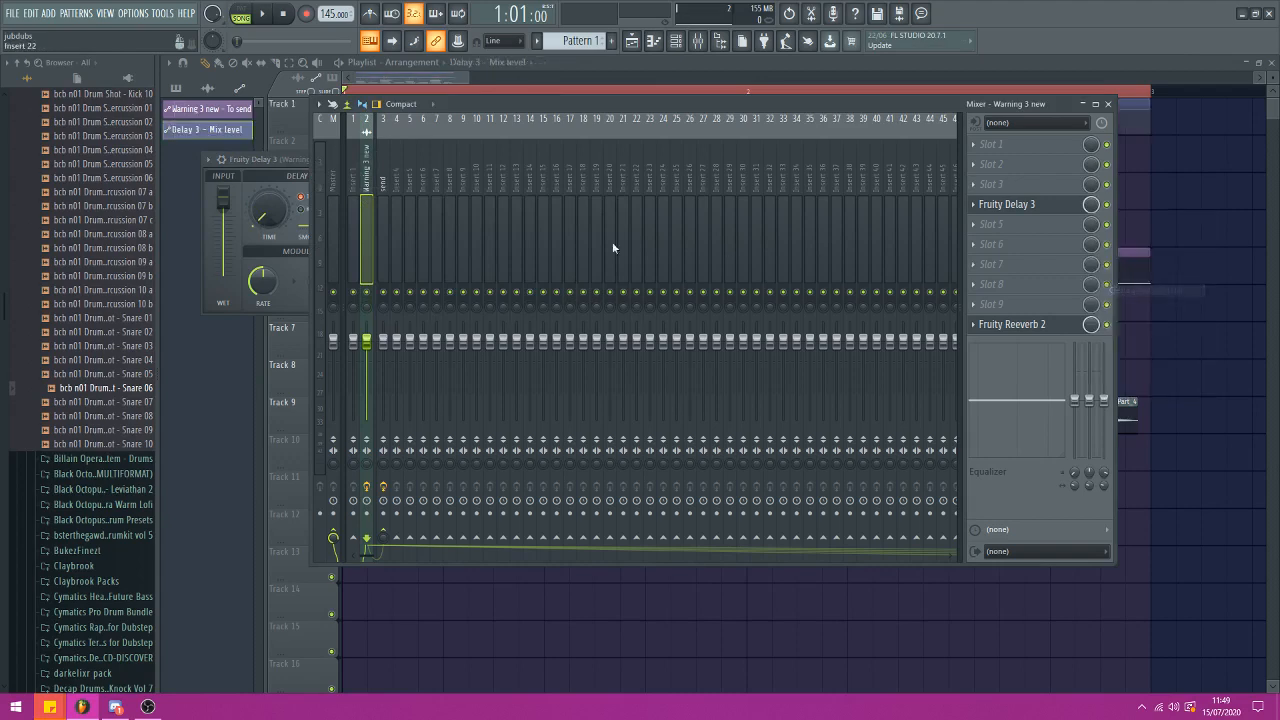
click(438, 92)
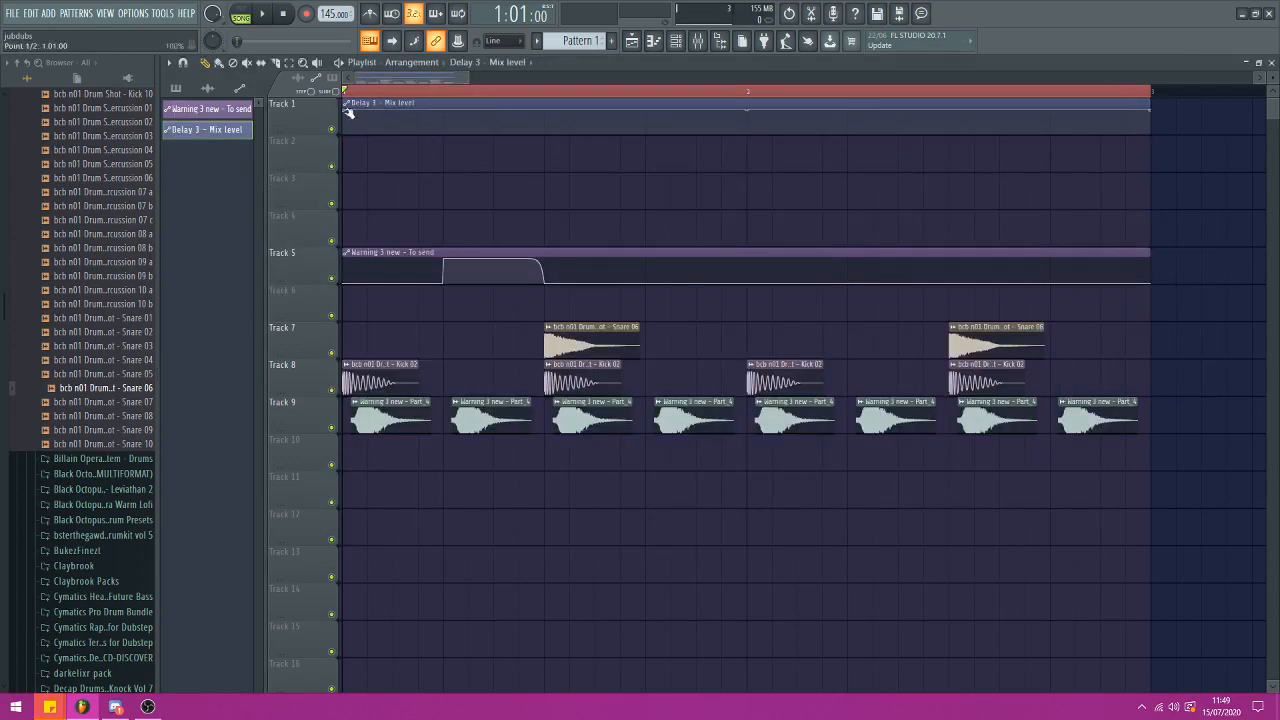
Shape the Delay 3 mix-level automation into a curved peak over the second sample, zero elsewhere, and play it from bar 1 step 4
drag(346, 111, 374, 162)
right_click(418, 128)
right_click(444, 119)
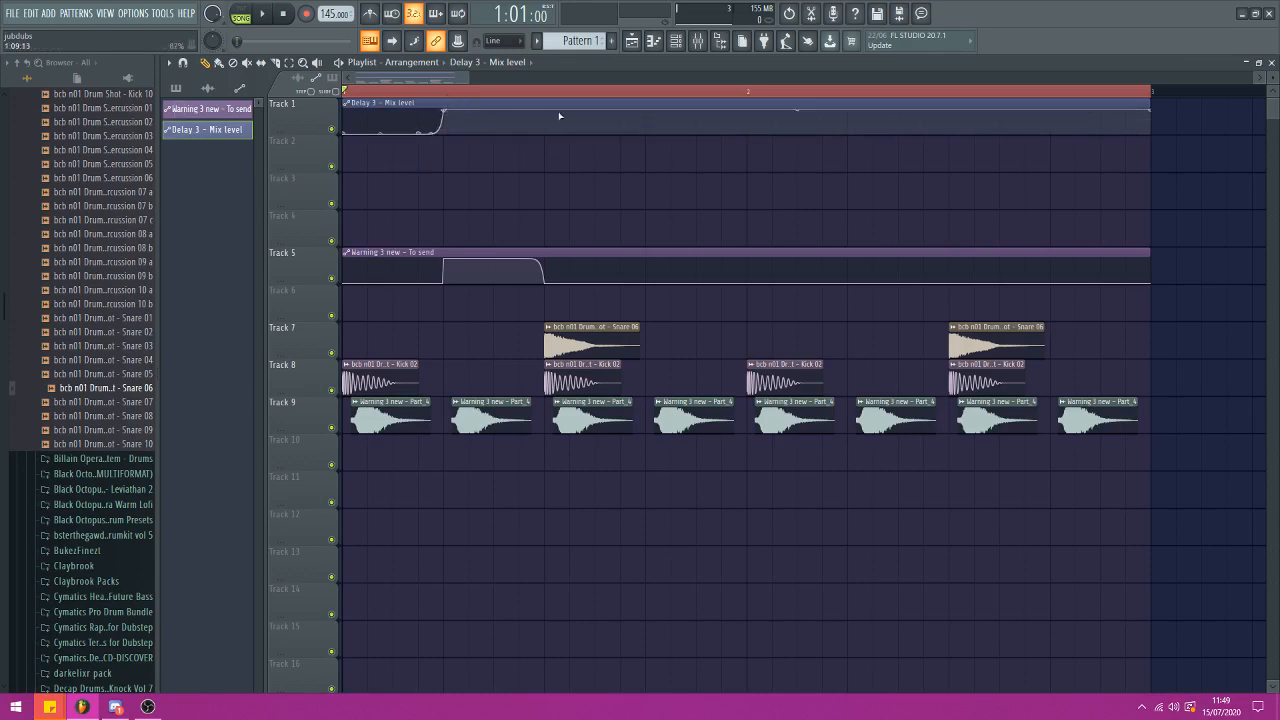
right_click(545, 133)
drag(1147, 113, 1163, 163)
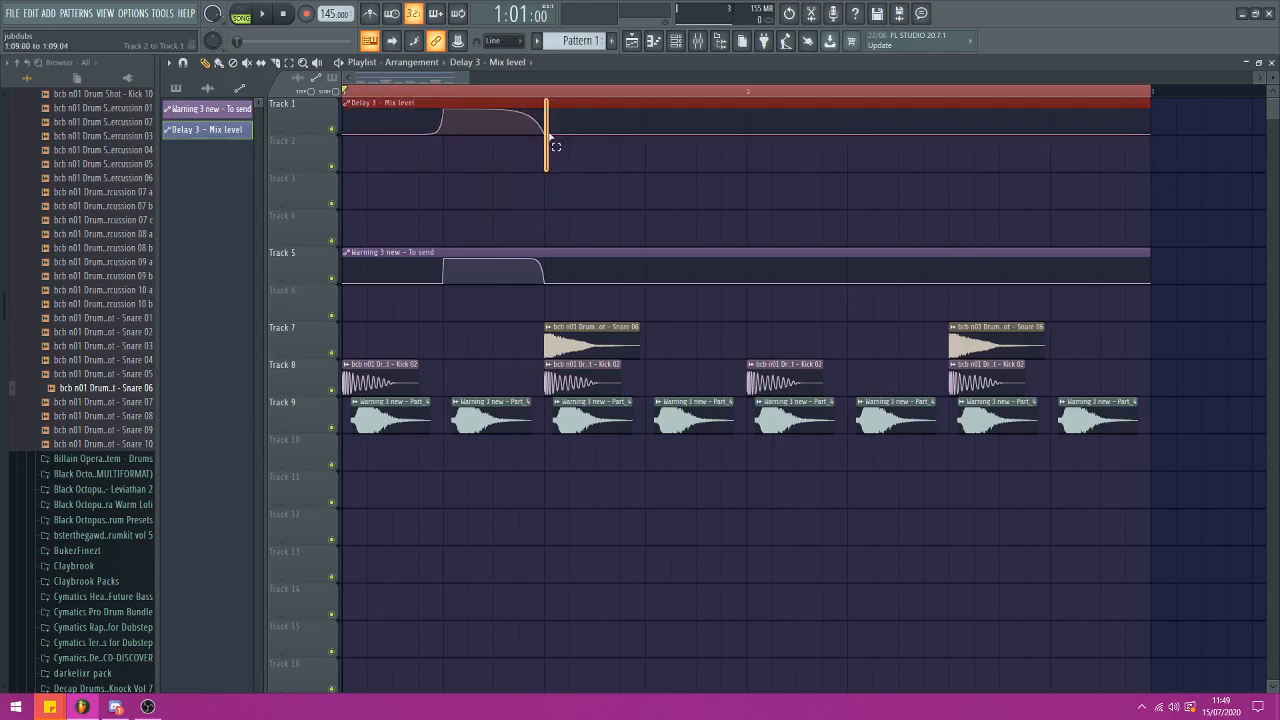
click(418, 93)
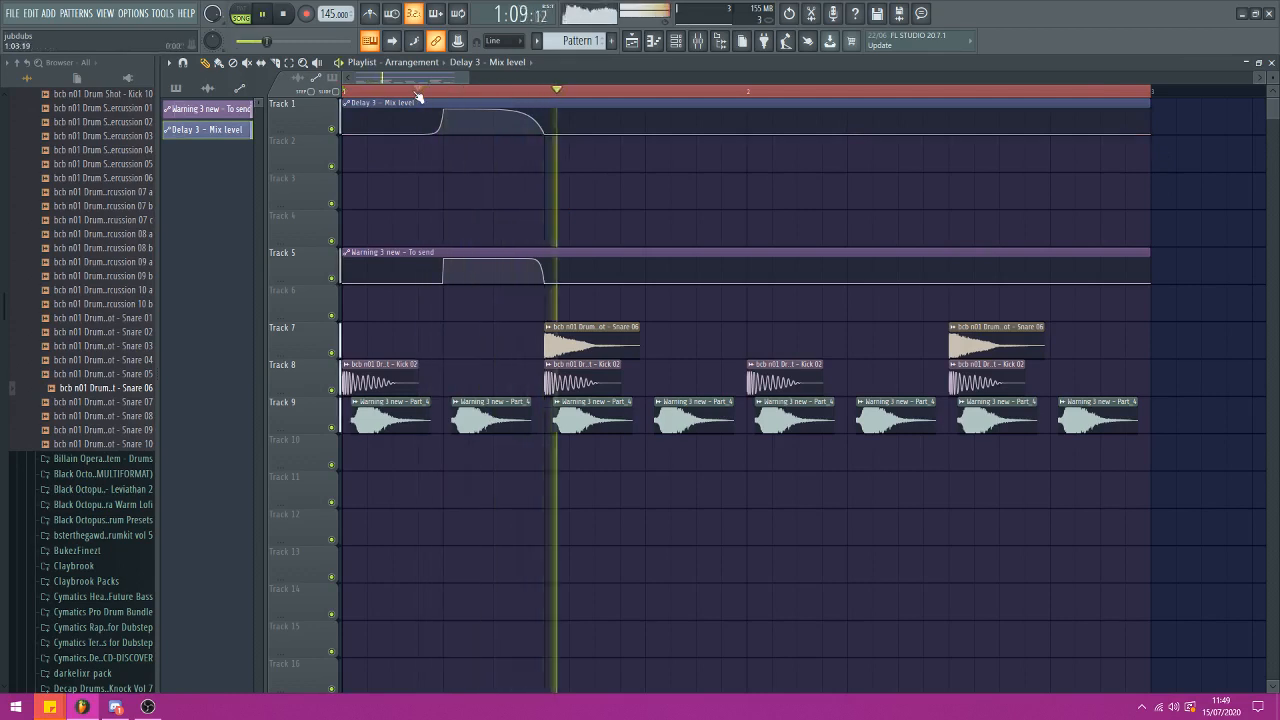
key(space)
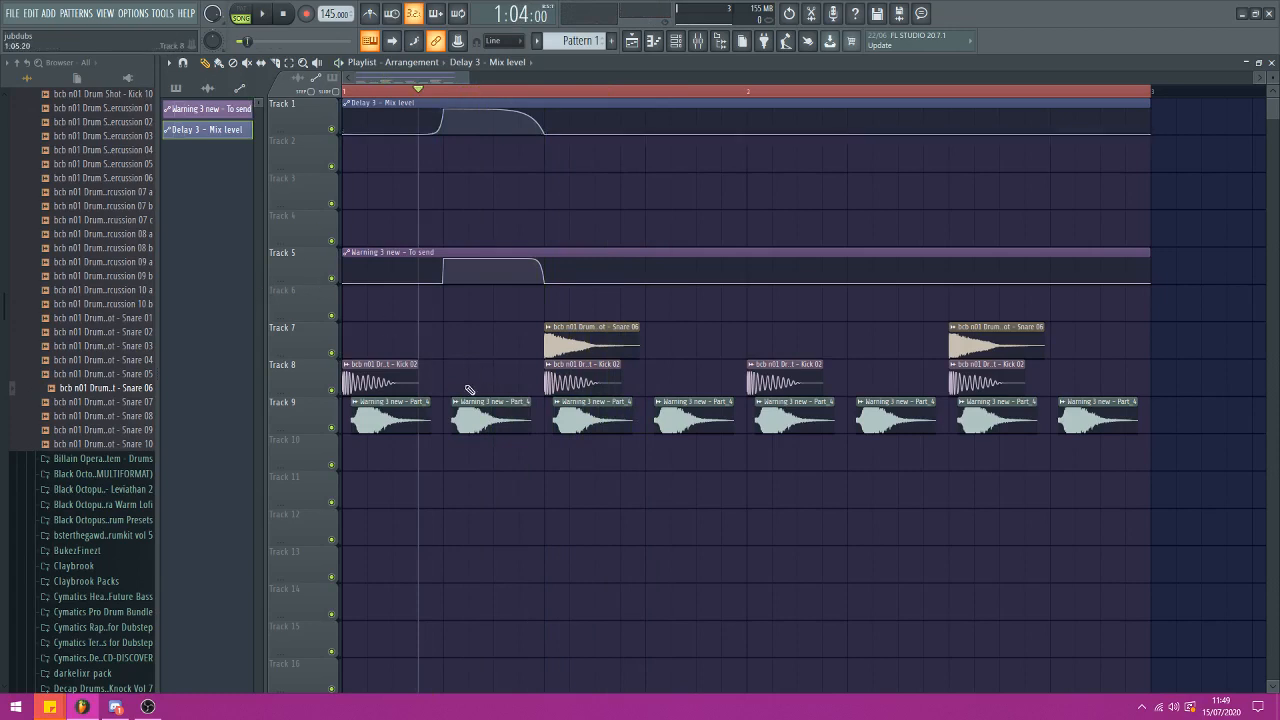
Locate the Warning 3 new - Part_4 file in the browser and replace the Track 9 sample with Warning 3 new - Part_1
scroll(57, 294, up, 6)
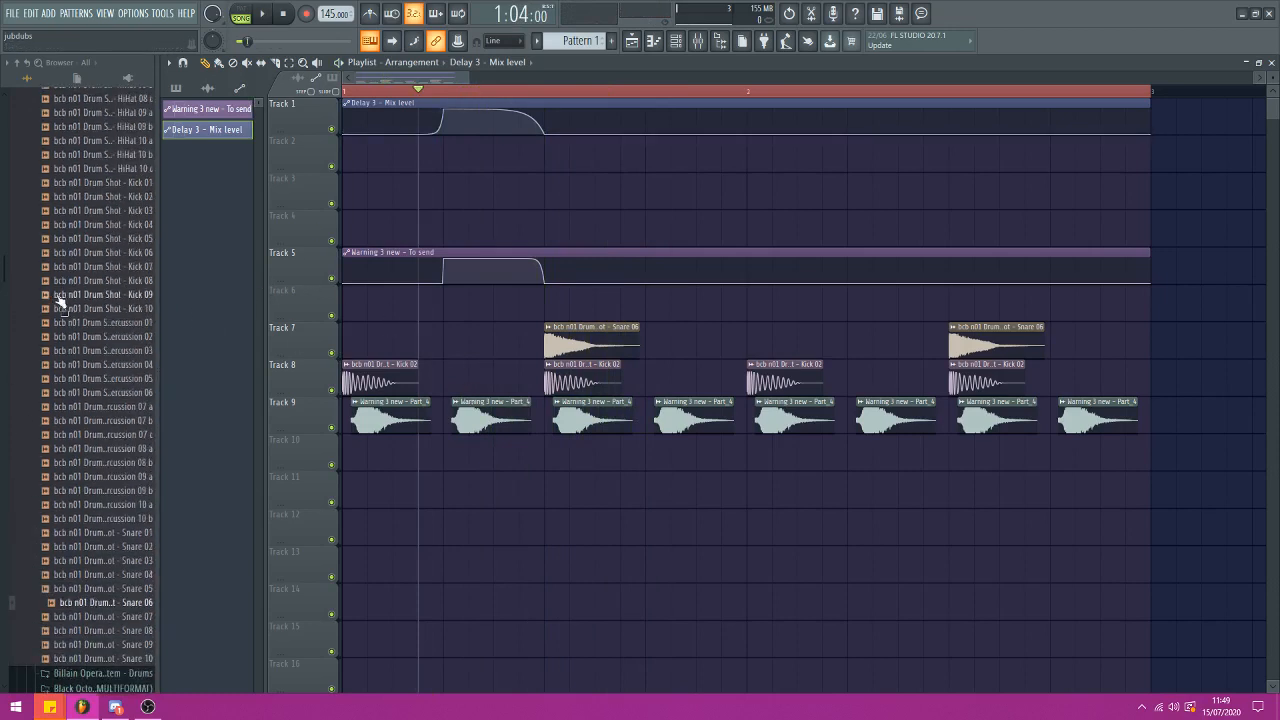
double_click(393, 422)
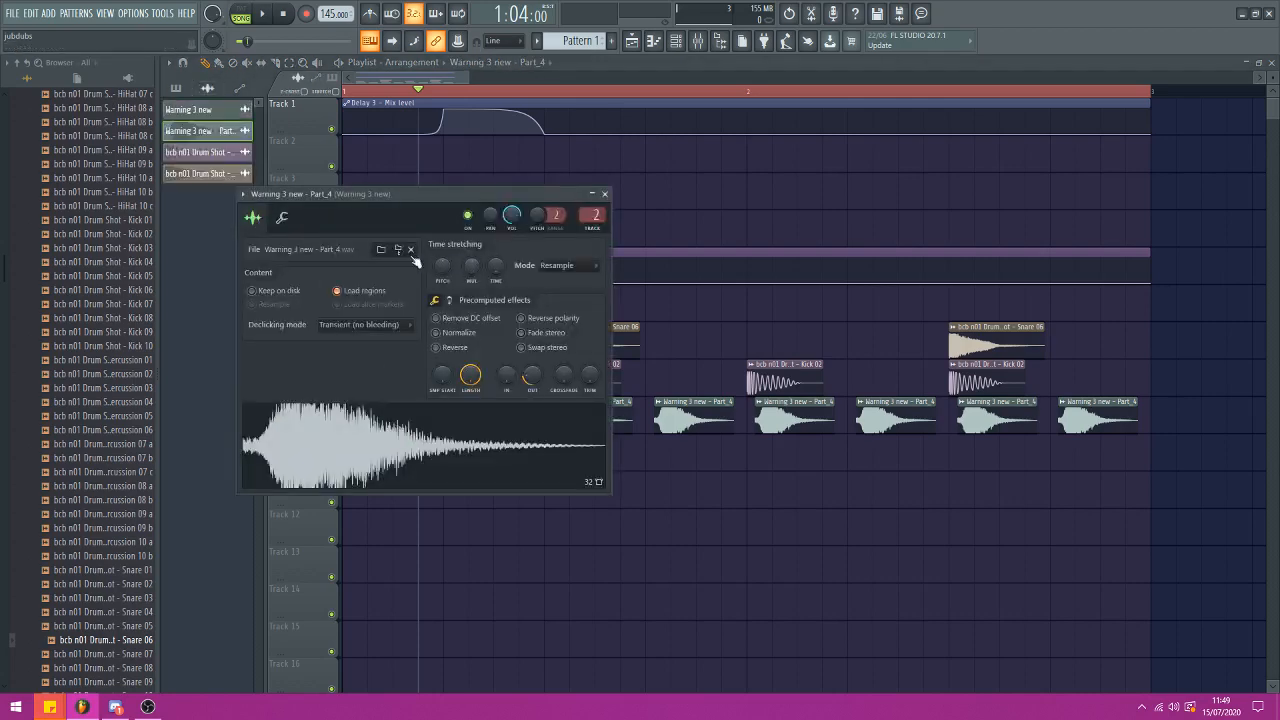
click(399, 250)
scroll(133, 360, down, 8)
click(307, 154)
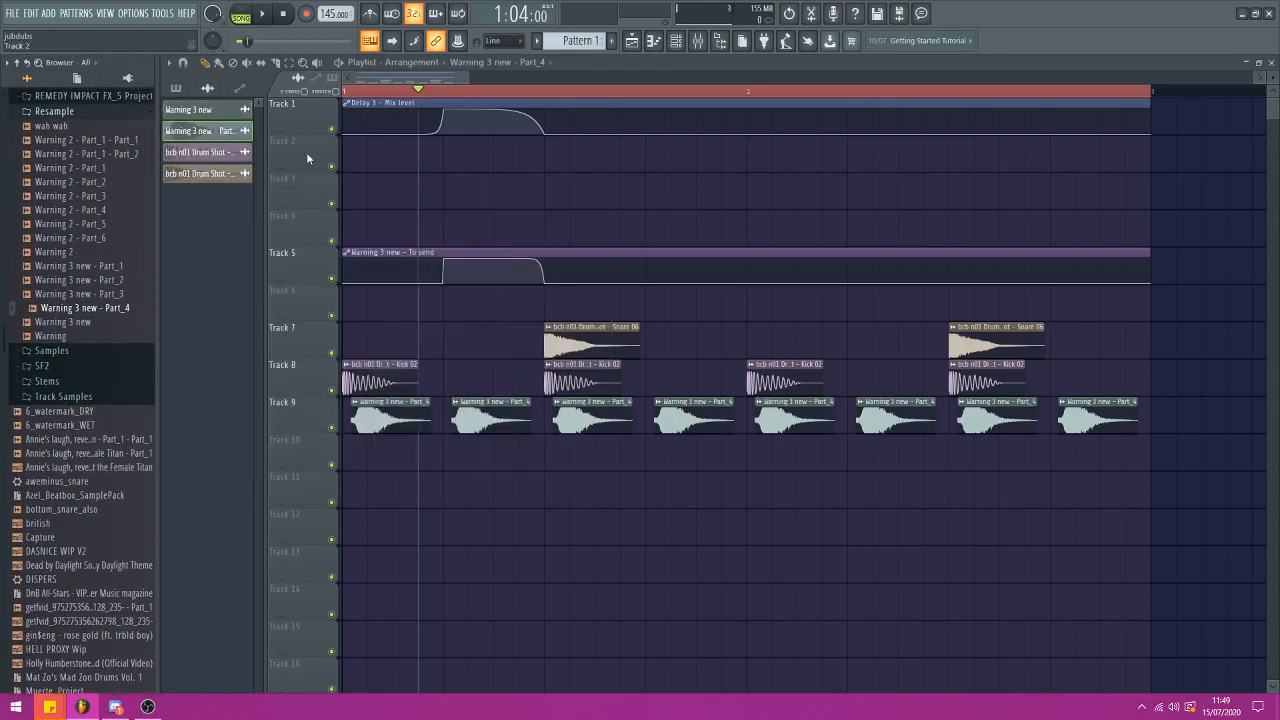
drag(98, 266, 393, 430)
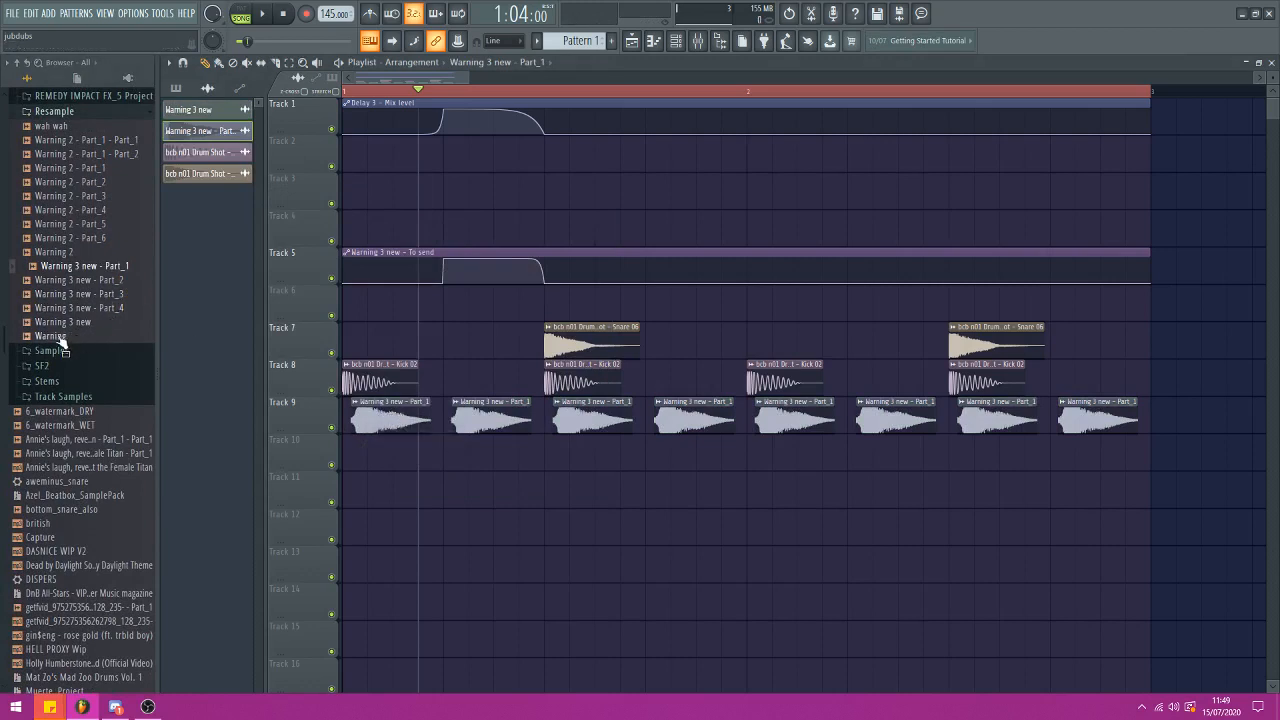
Replace the Track 9 sample with the full Warning 3 new file and slip the audio earlier inside all eight clips
drag(60, 322, 405, 434)
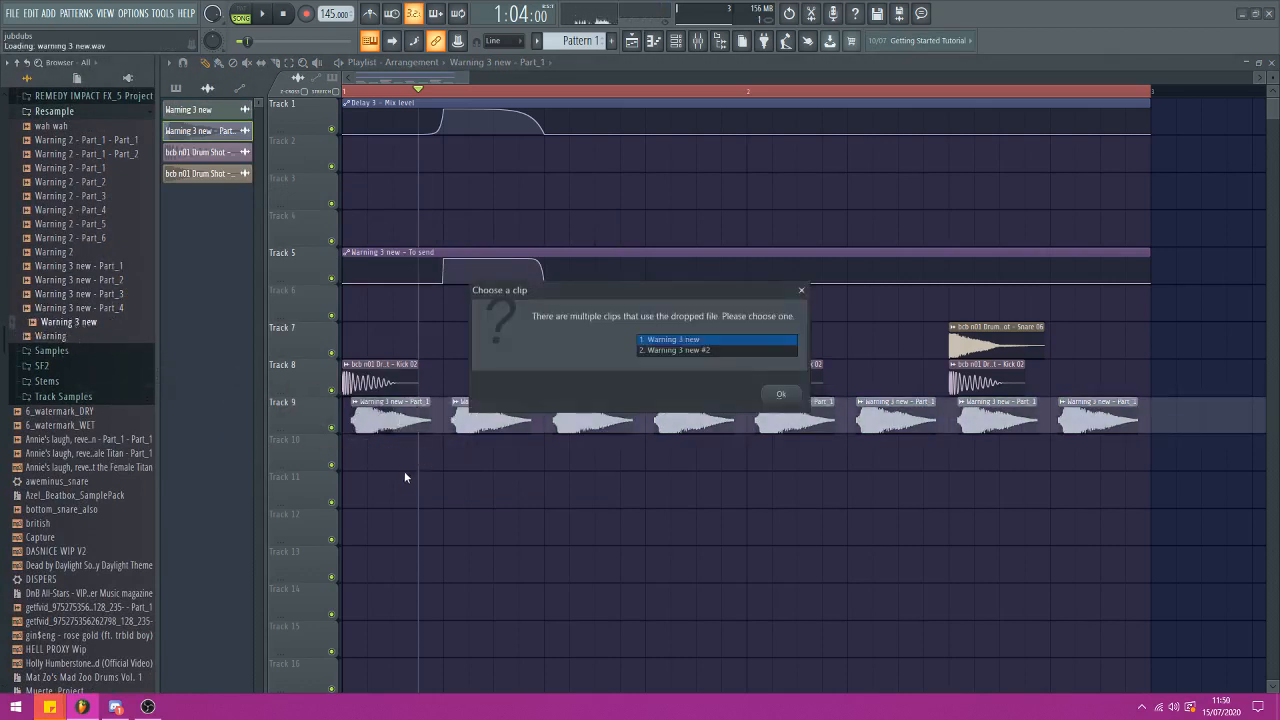
click(801, 290)
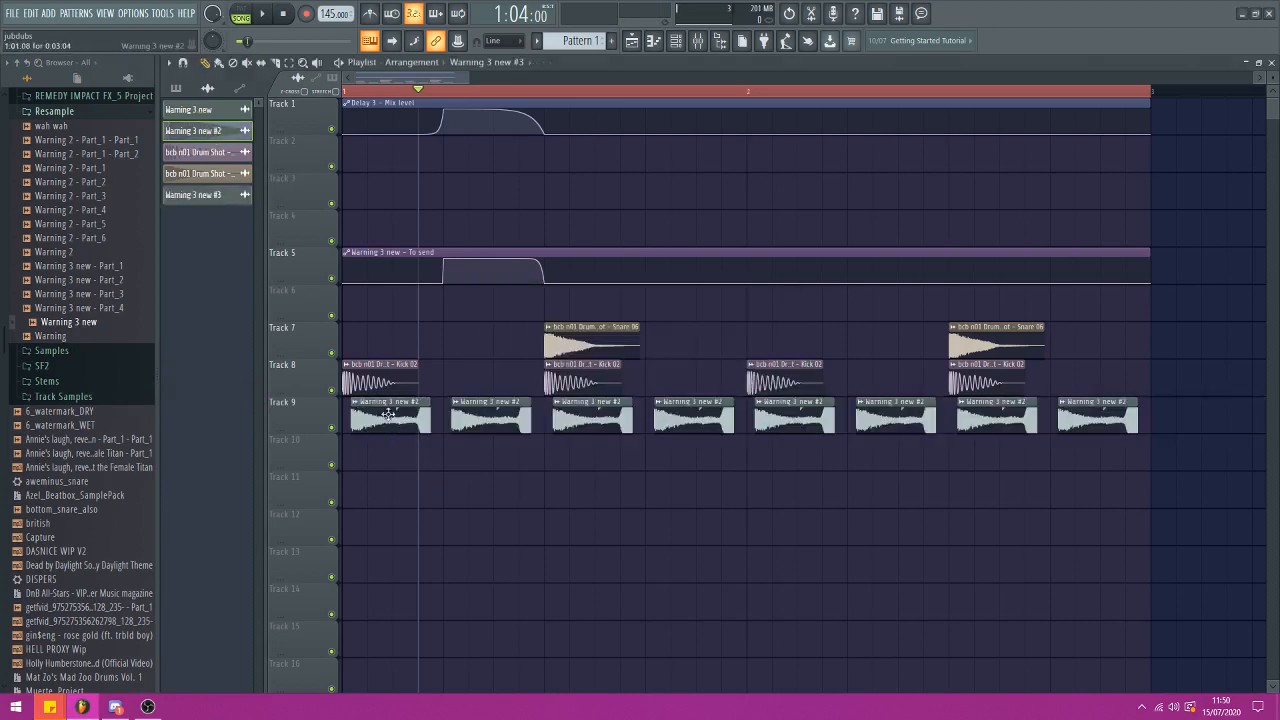
drag(379, 421, 1071, 448)
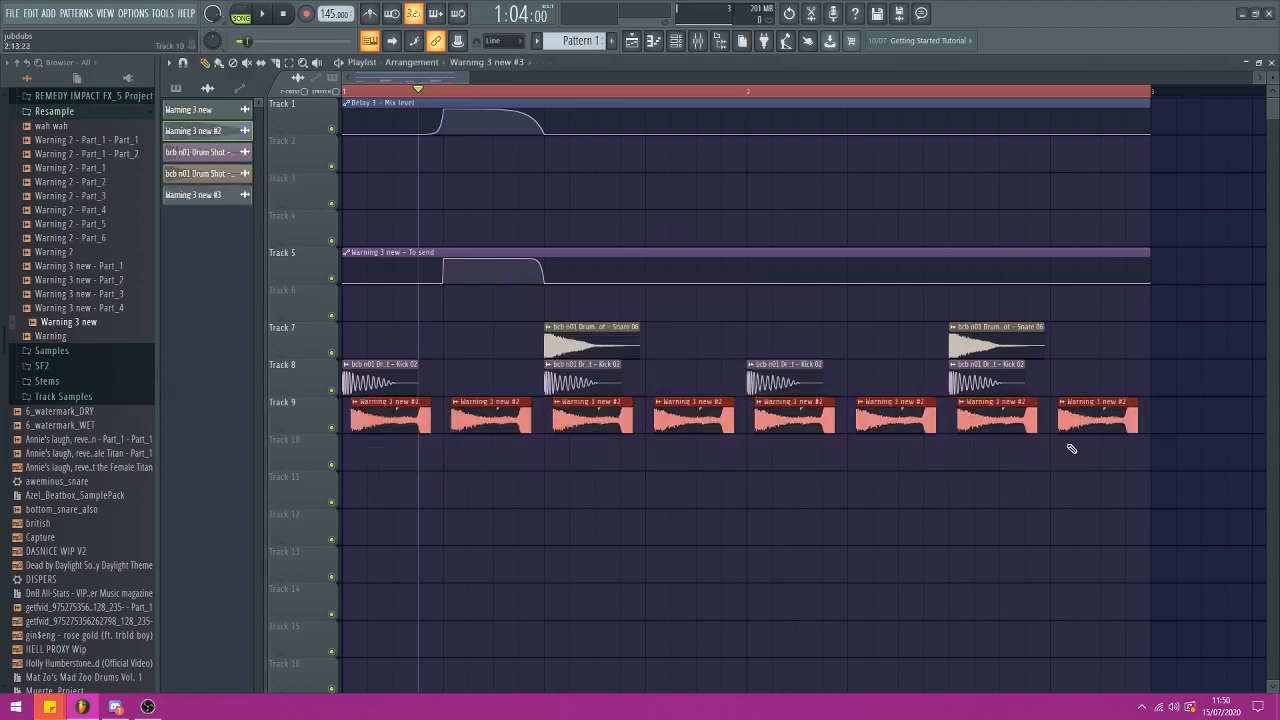
click(261, 63)
drag(430, 428, 355, 411)
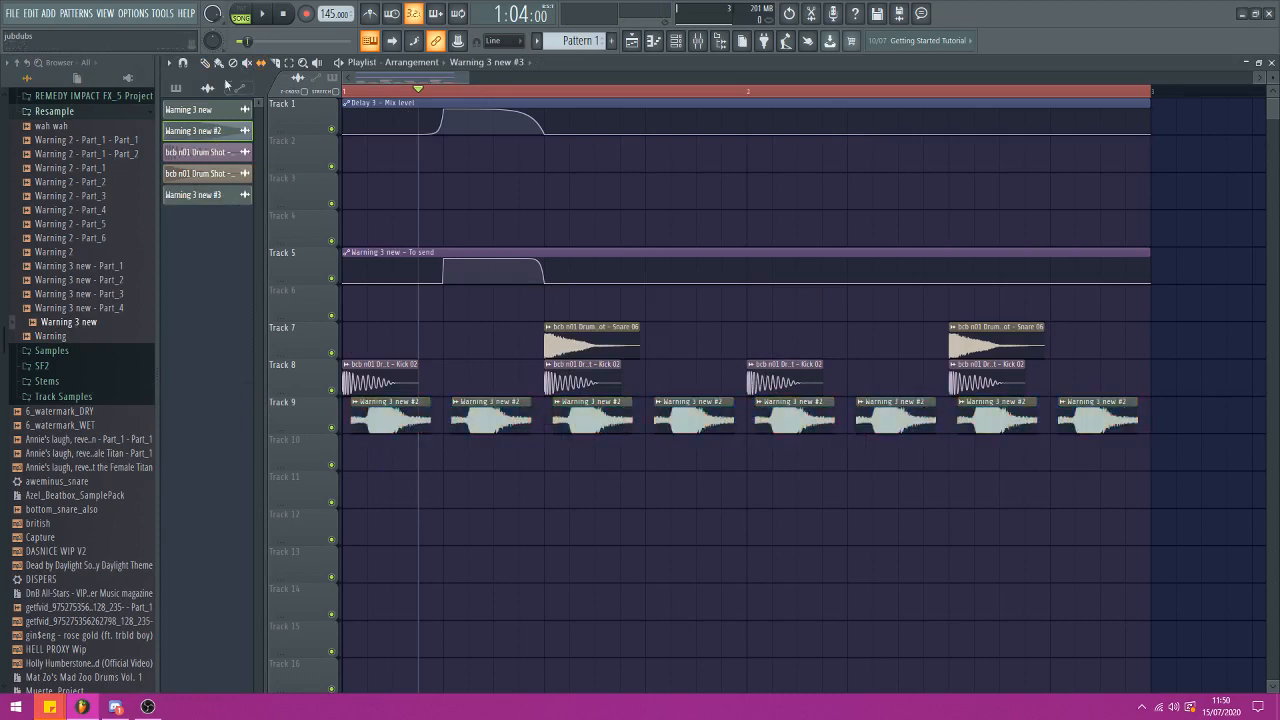
Delete the first Track 9 clip, place Warning 3 new - Part_1 near the start of Track 10, and set snap to (none)
right_click(383, 430)
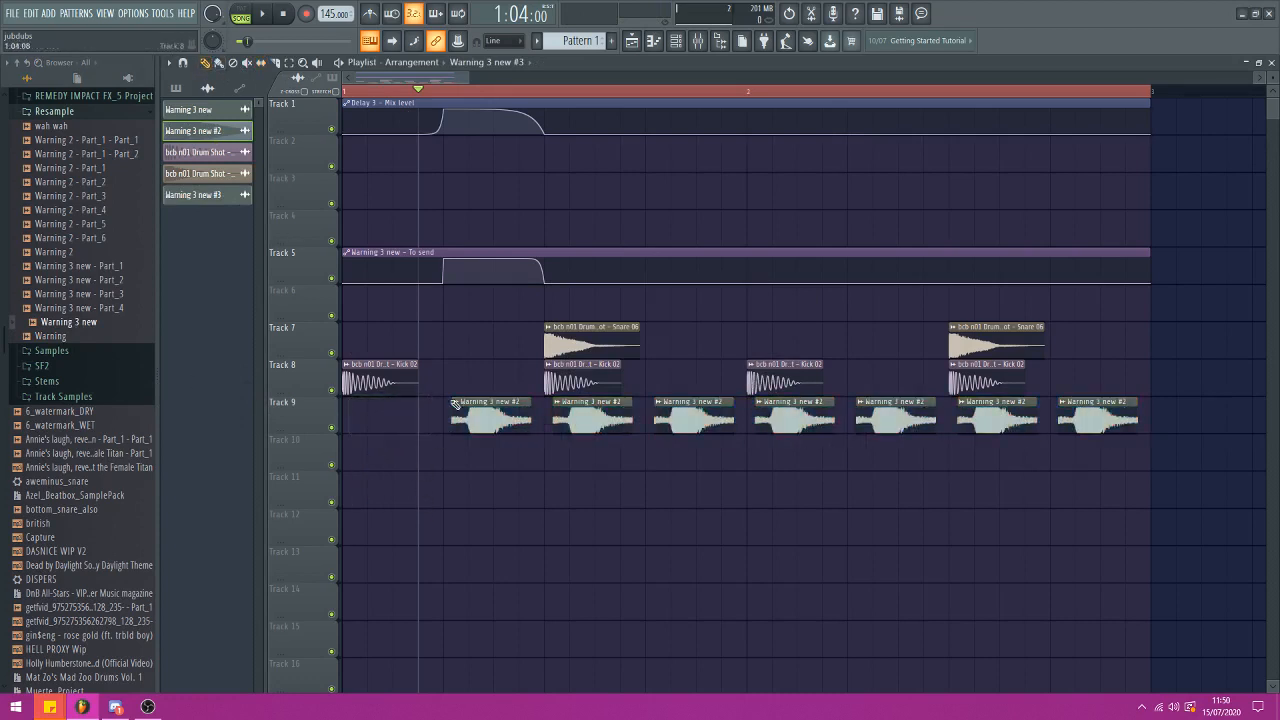
drag(100, 266, 385, 448)
click(479, 42)
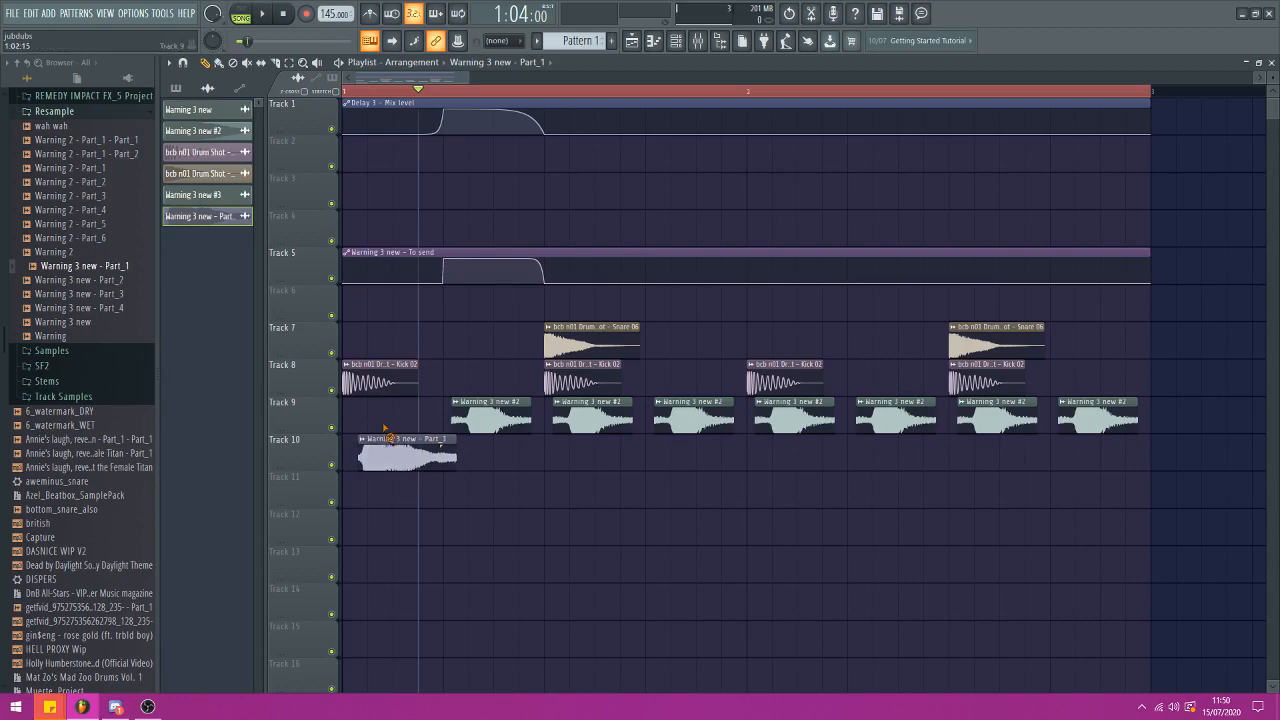
Compare the mixer track assignments in the channel settings of the Track 9 clips and the Part_1 clip on Track 10
double_click(487, 415)
key(Escape)
double_click(405, 463)
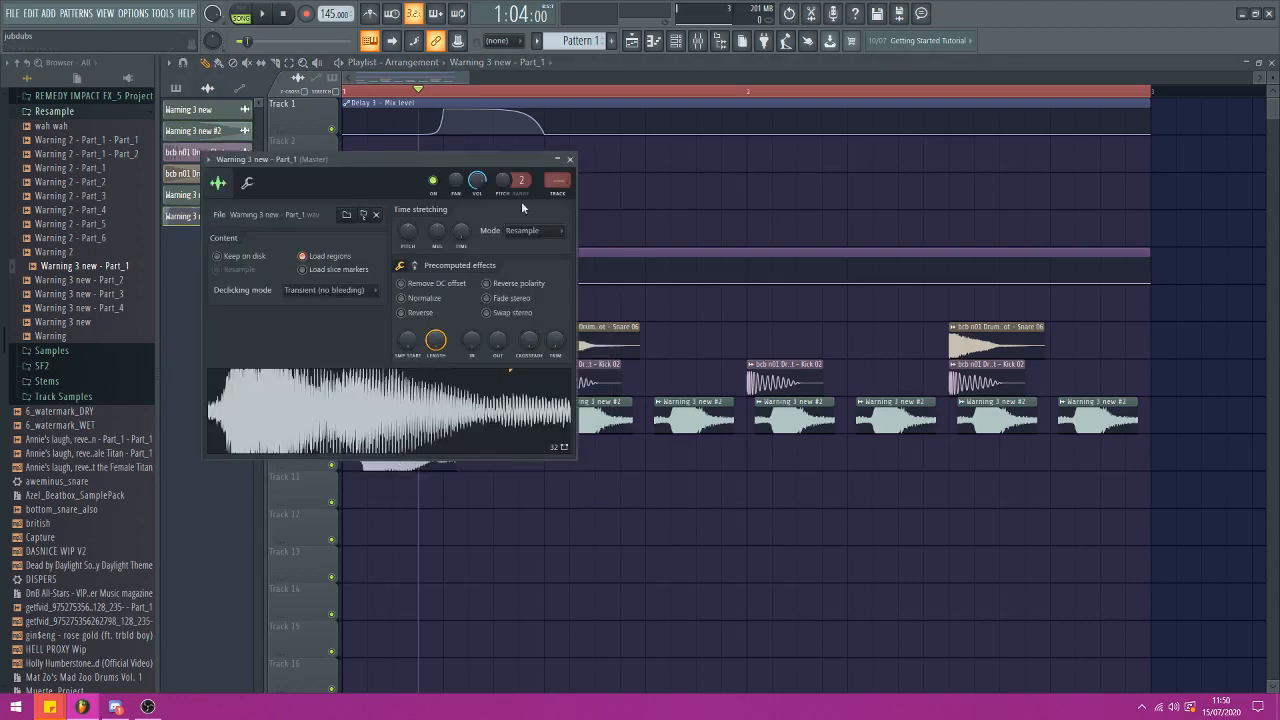
key(Escape)
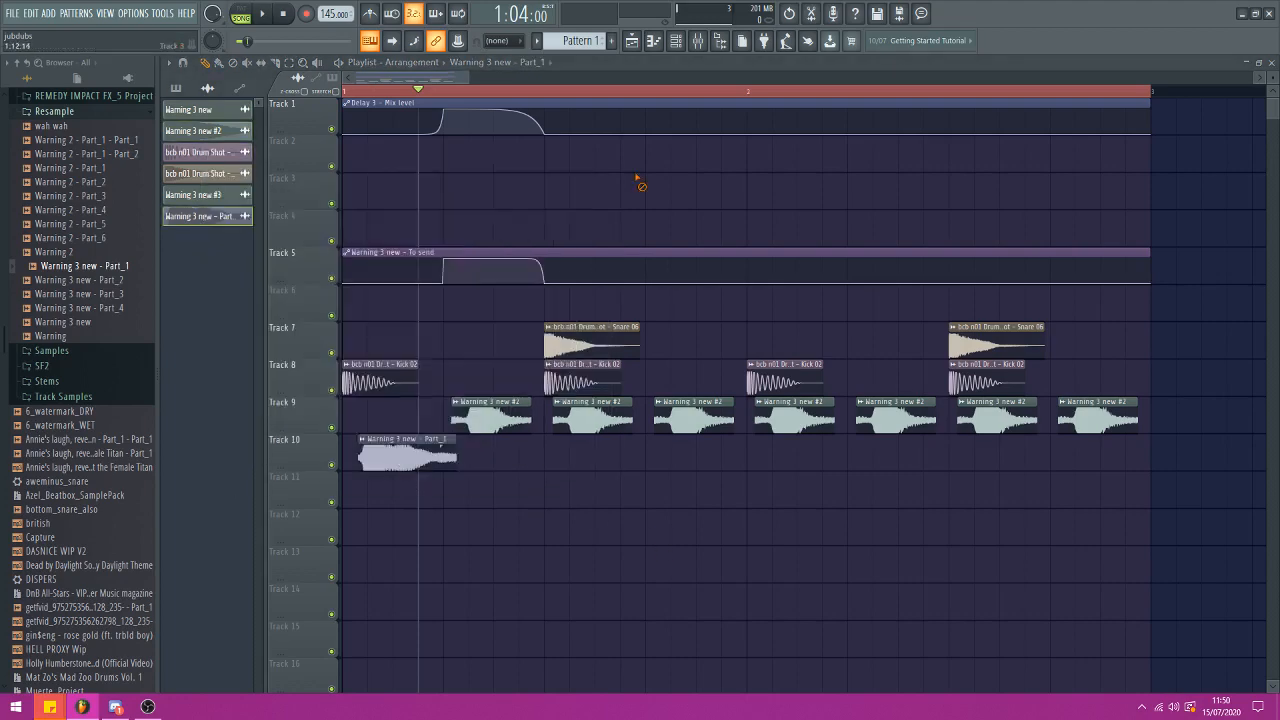
drag(378, 444, 430, 512)
ctrl+click(503, 534)
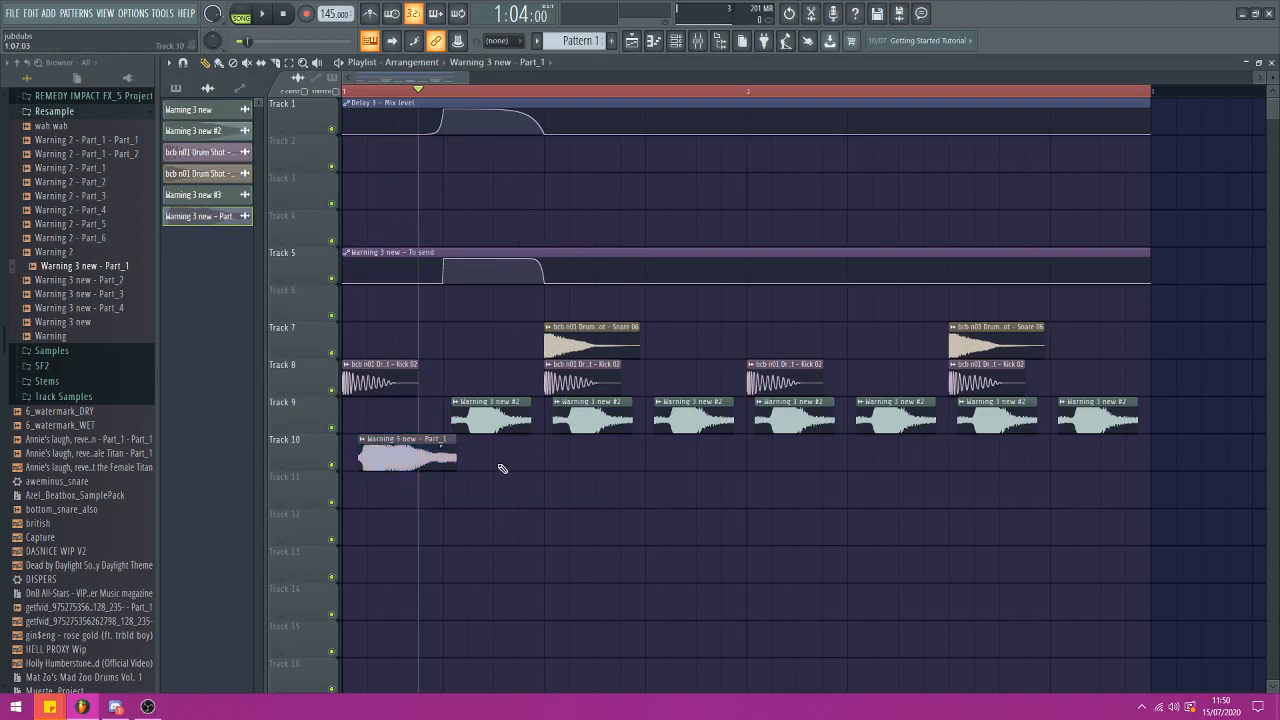
drag(436, 420, 1132, 432)
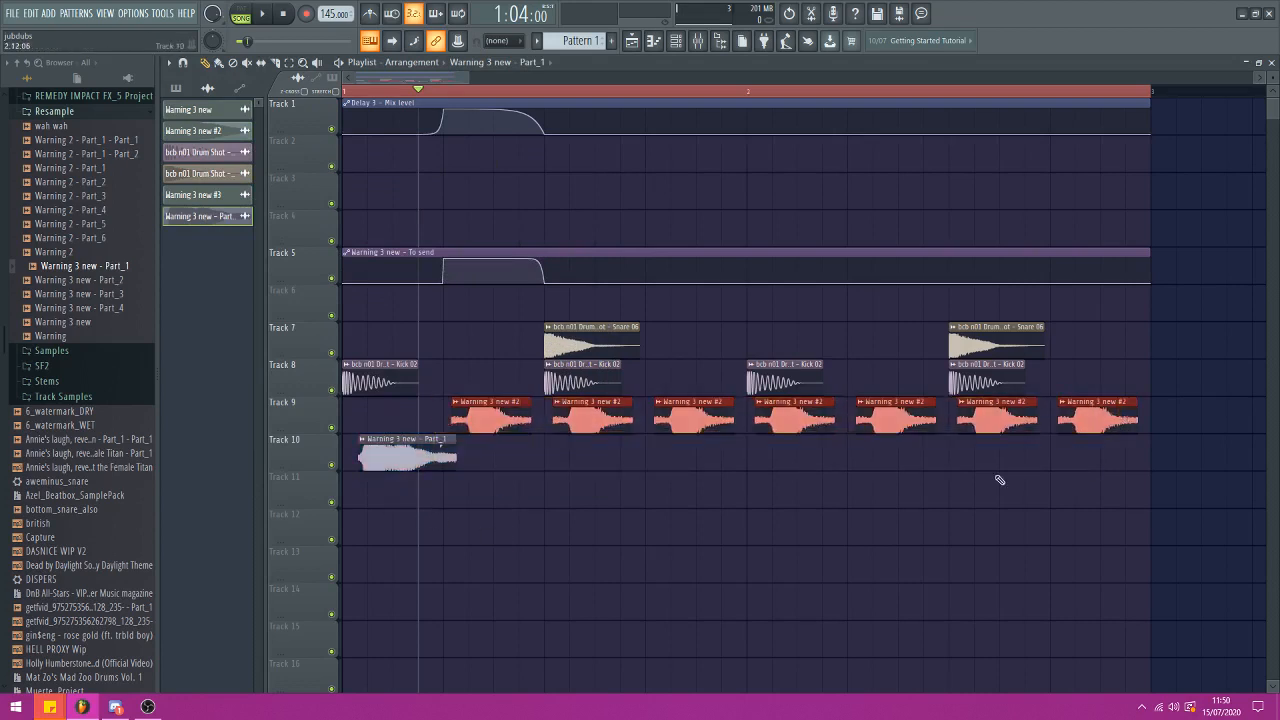
ctrl+click(995, 482)
drag(405, 177, 492, 140)
ctrl+click(510, 175)
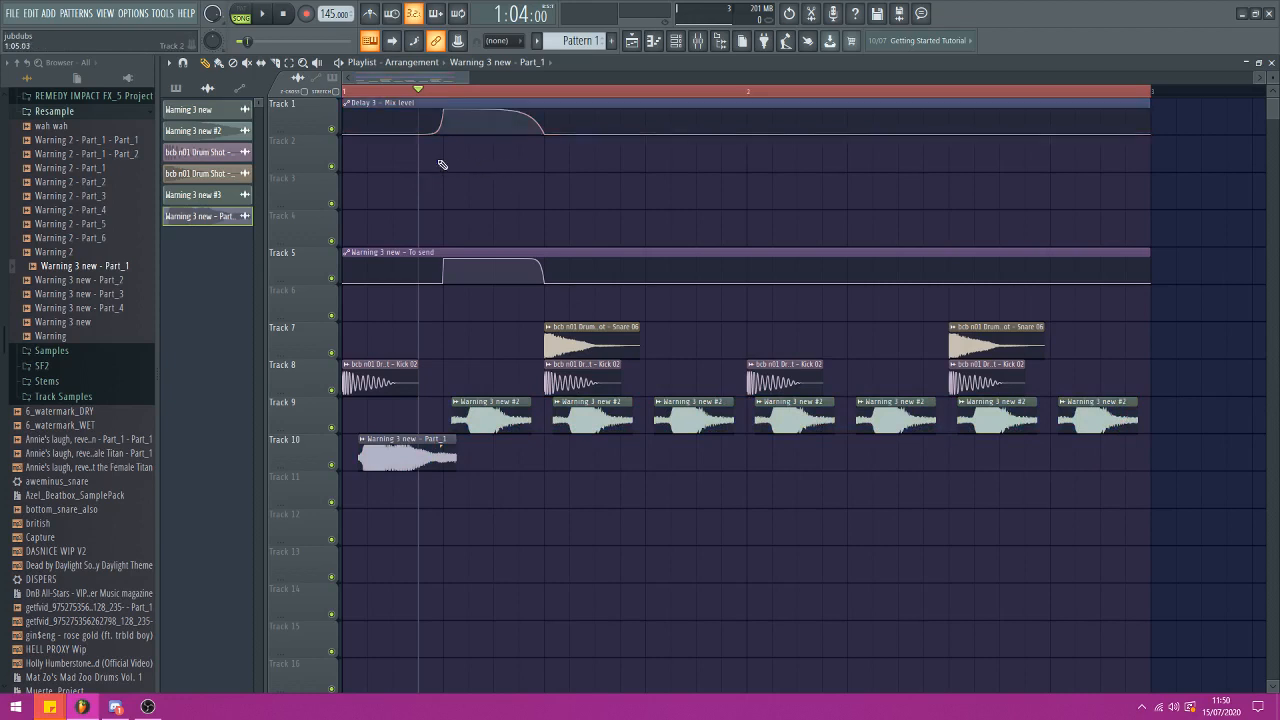
Delete the Warning 3 new - To send automation clip from Track 5 of the playlist
click(102, 12)
click(460, 420)
right_click(386, 263)
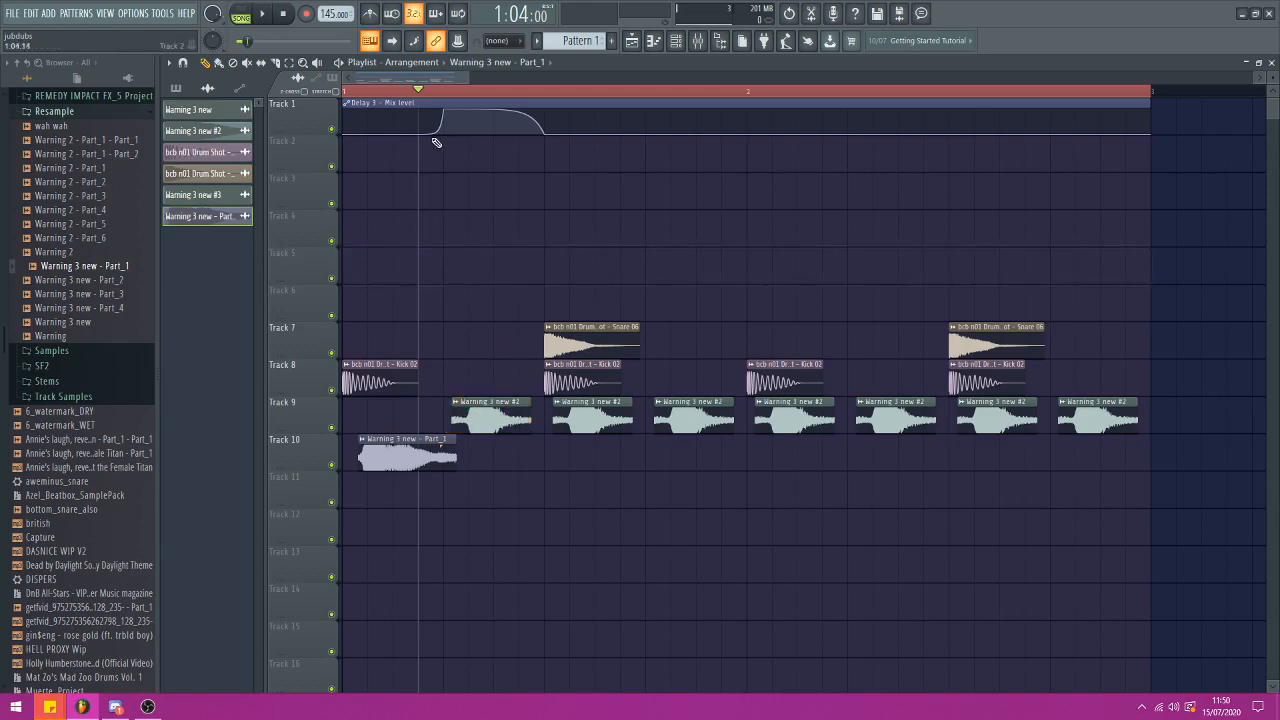
Reshape the Delay 3 mix-level automation to peak over the Part_1 sample at the start and slope to zero before the first snare
drag(394, 132, 394, 111)
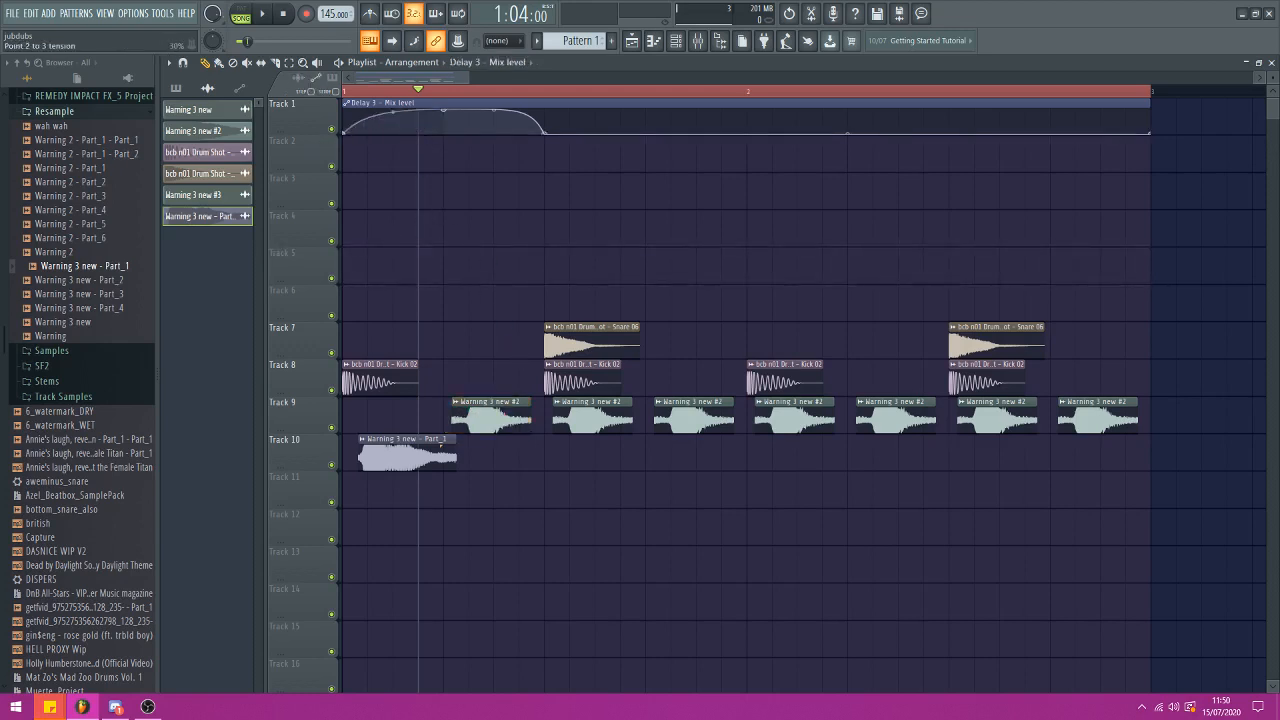
drag(476, 133, 474, 158)
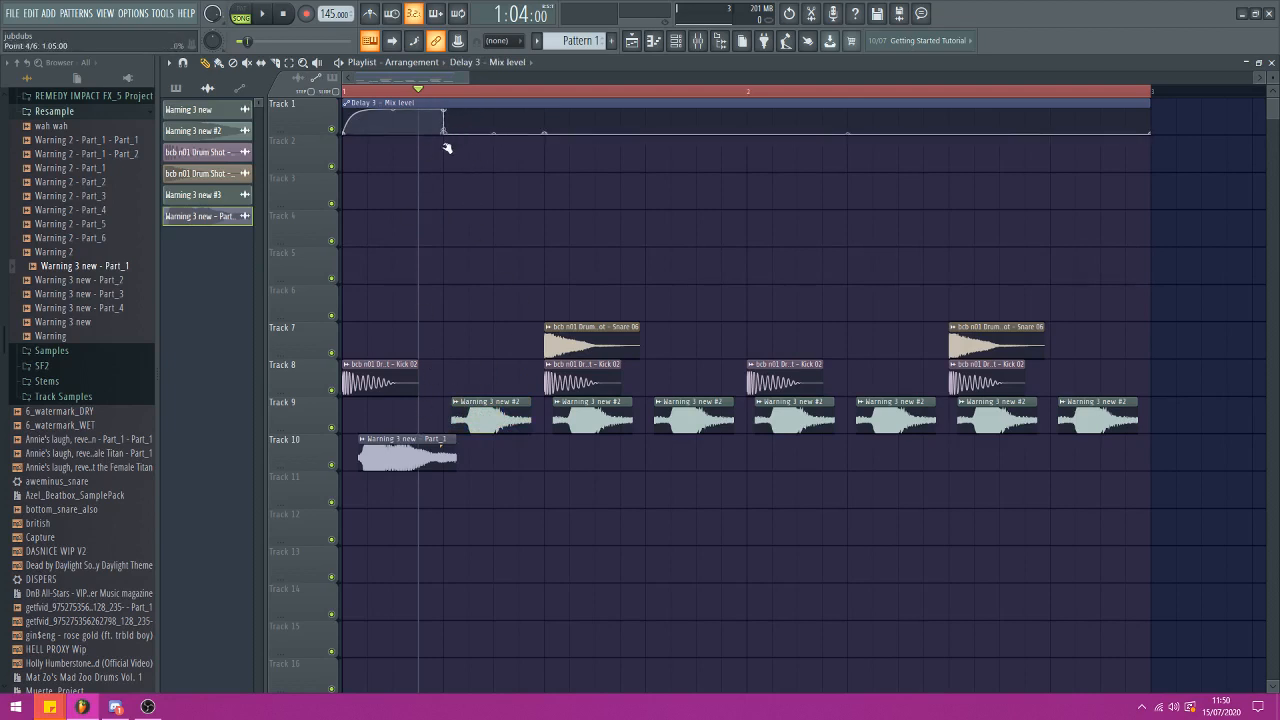
drag(437, 430, 438, 431)
drag(486, 129, 486, 122)
Play the arrangement from the start, stop it, and delete the automation's extra zero point just before the first snare
click(358, 92)
key(space)
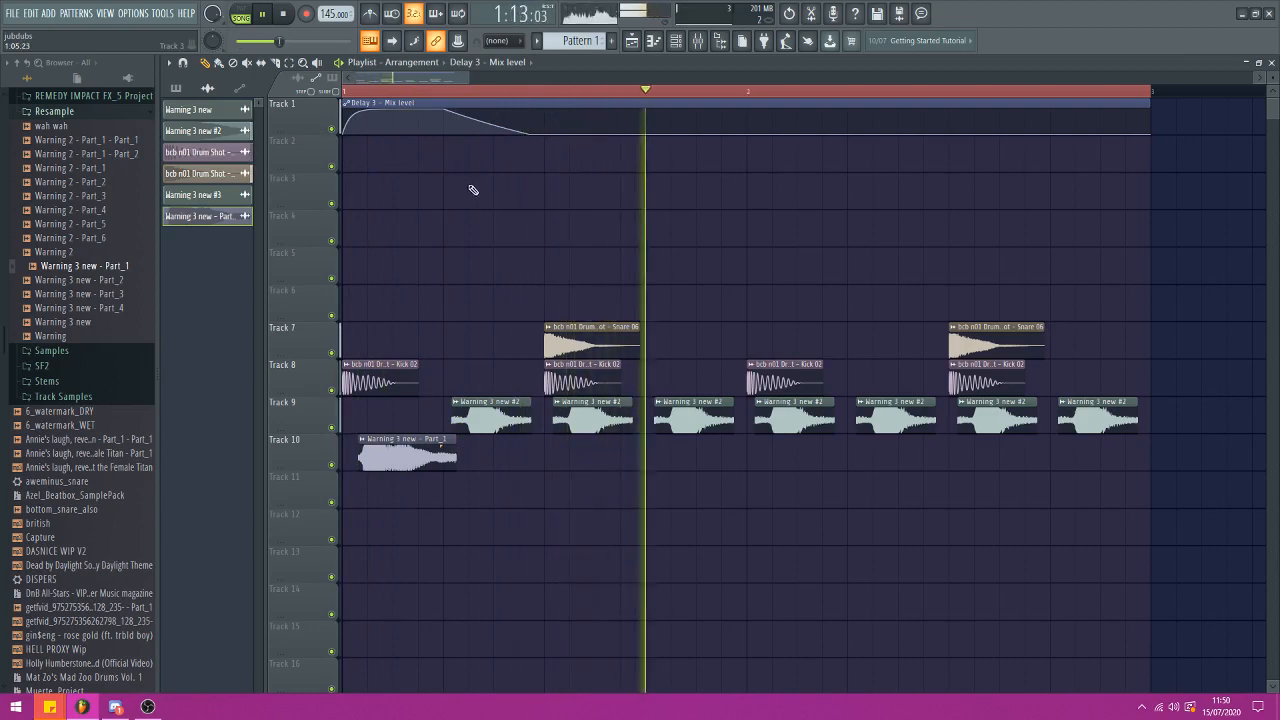
key(space)
right_click(532, 134)
click(540, 280)
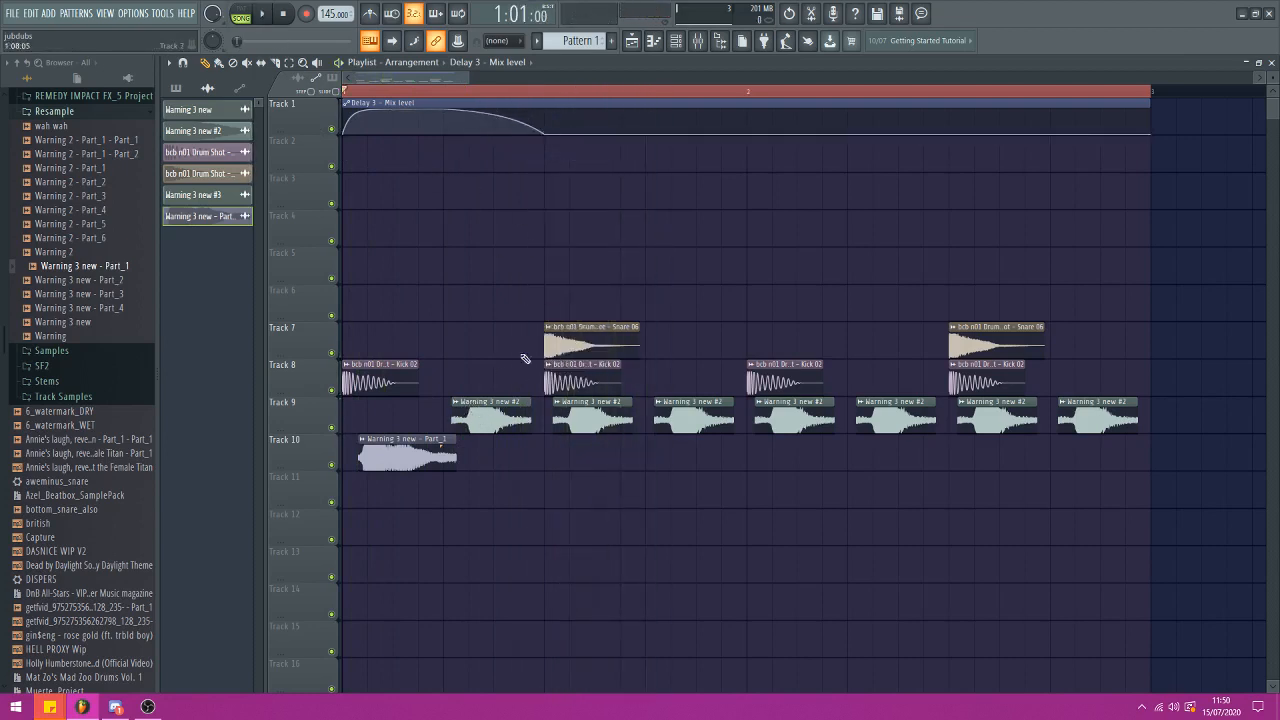
Check the channel settings of the first Track 9 clip against those of the Part_1 clip on Track 10
drag(505, 380, 504, 398)
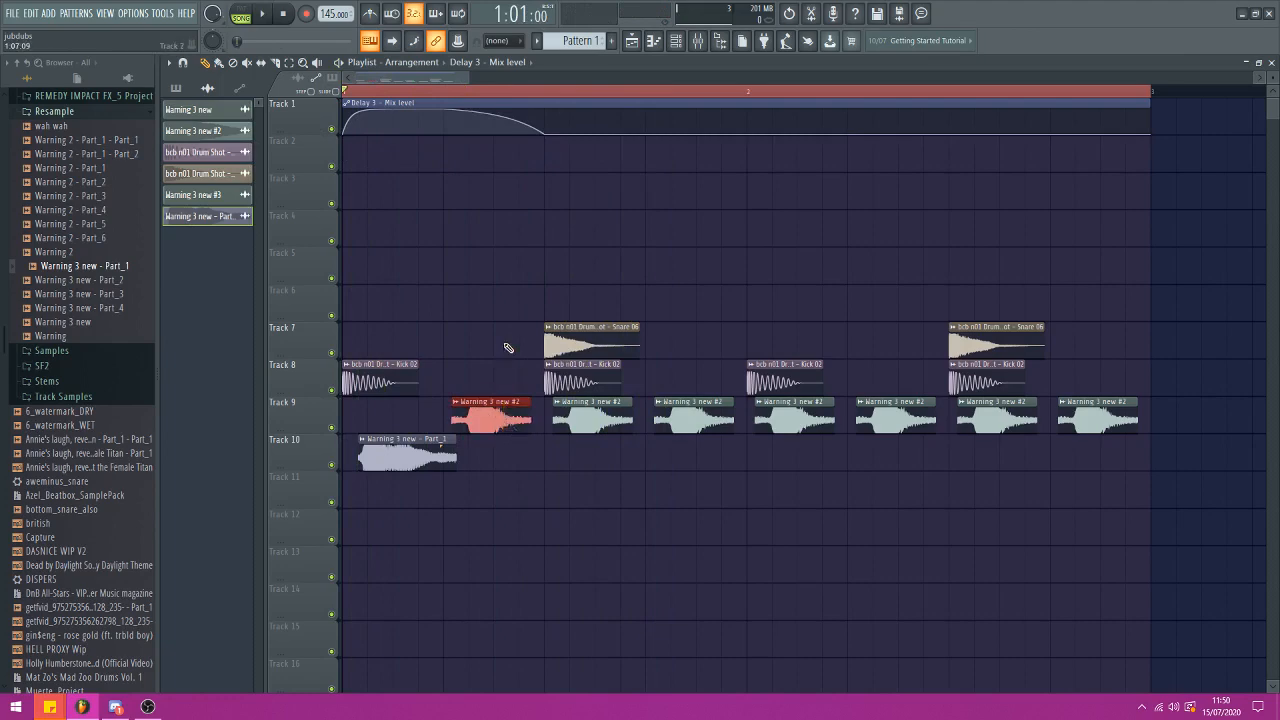
ctrl+click(507, 346)
double_click(489, 420)
right_click(499, 580)
double_click(416, 464)
right_click(463, 533)
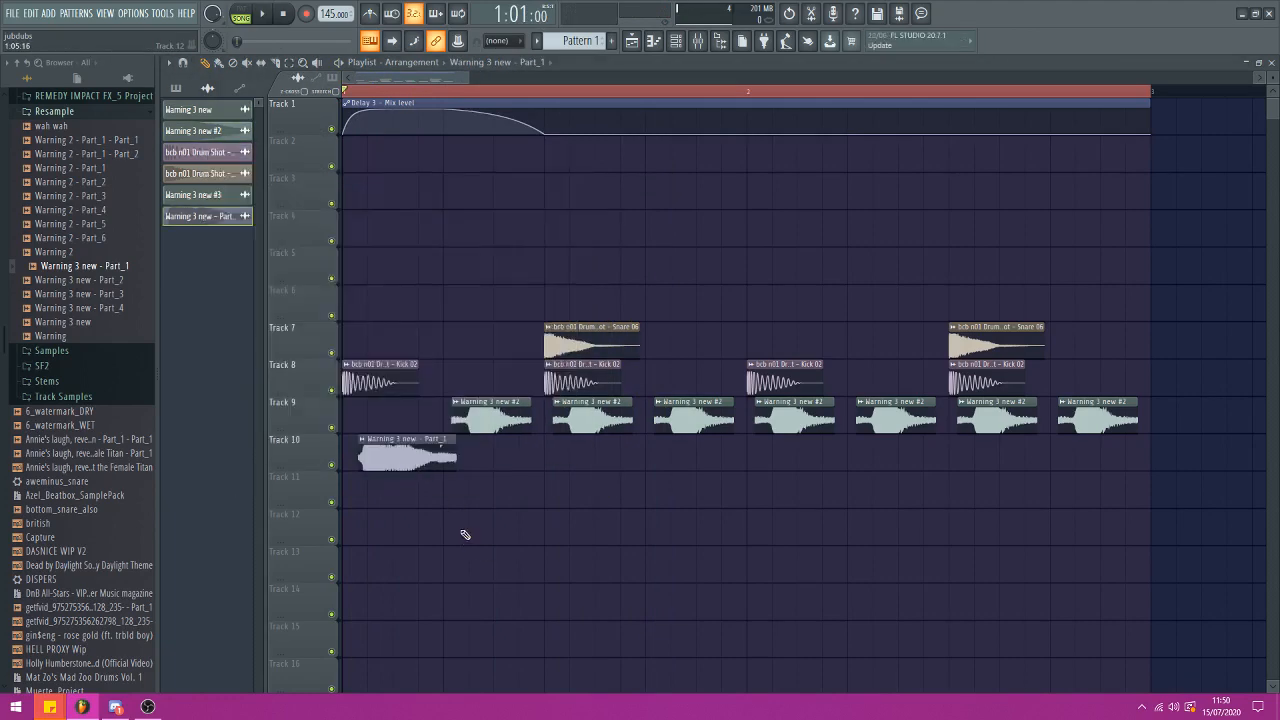
ctrl+click(394, 464)
ctrl+click(438, 514)
Place the Warning 3 new - To send automation clip on Track 3 and delete the Delay 3 - Mix level clip from Track 1
key(ctrl+z)
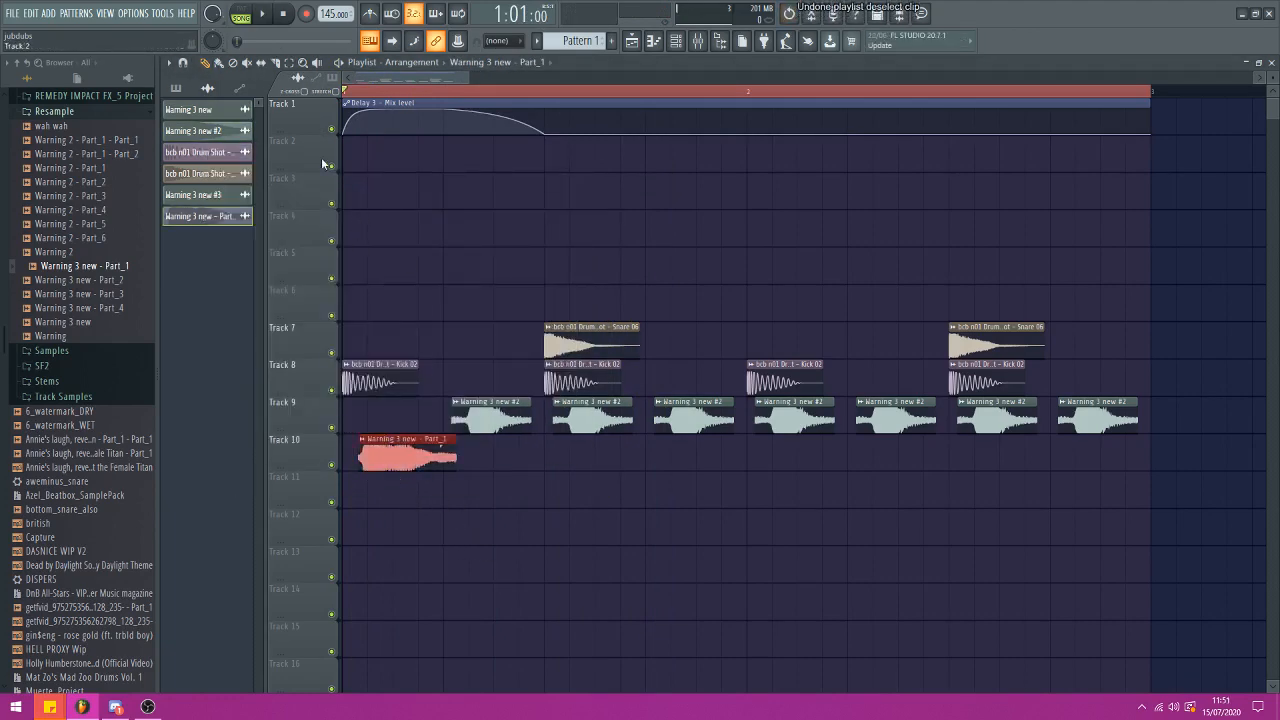
key(ctrl+z)
click(233, 91)
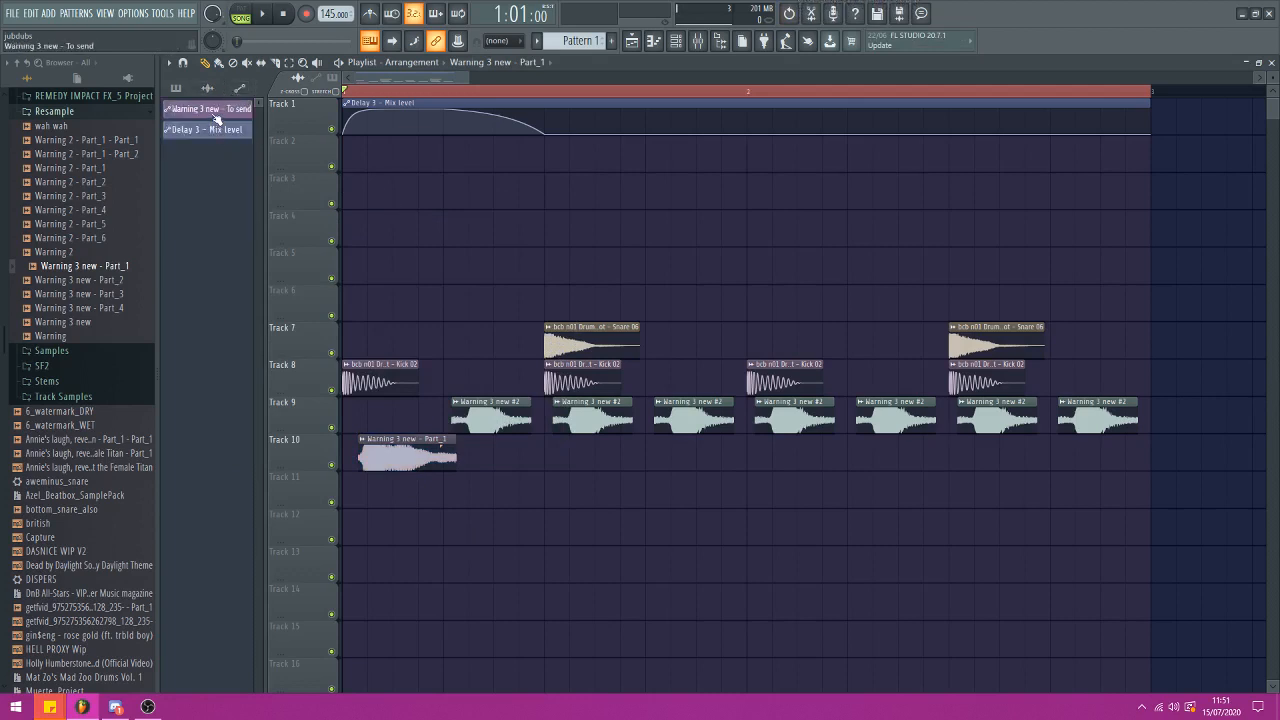
click(214, 112)
click(428, 186)
right_click(371, 106)
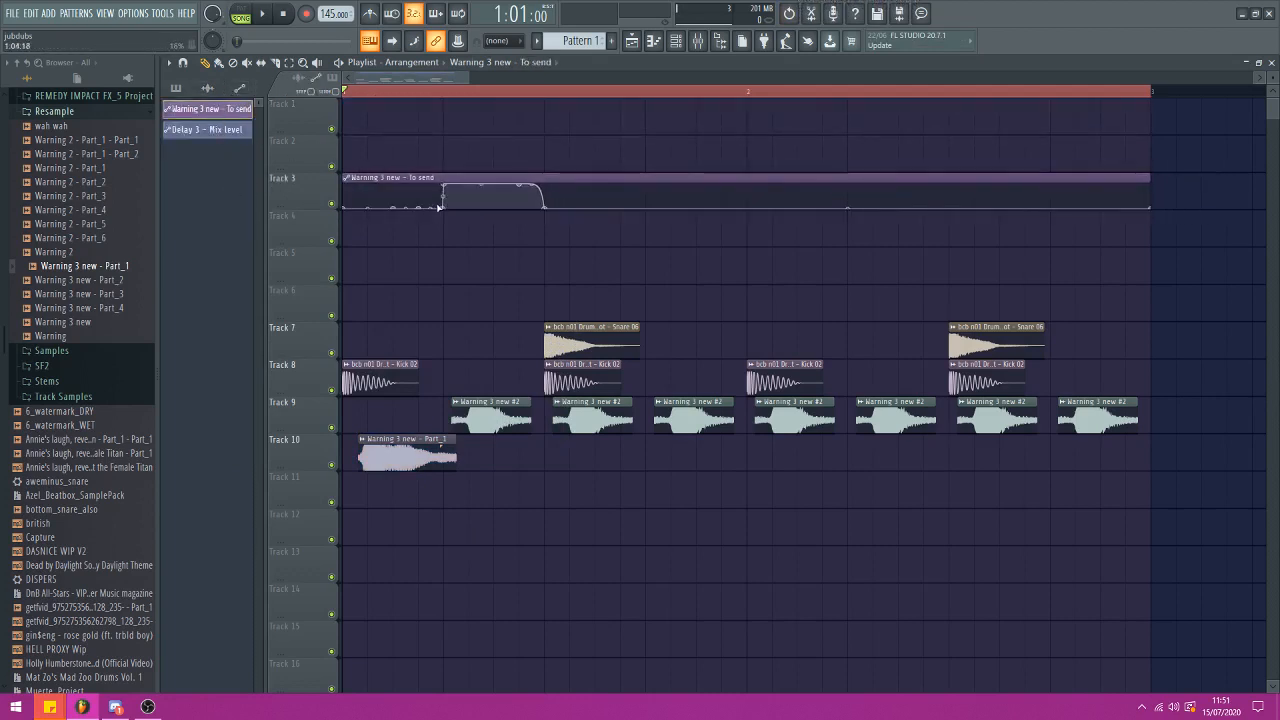
Reshape the To send automation to stay high over the Part_1 sample and drop to zero just before the first Track 9 clip
drag(439, 207, 423, 188)
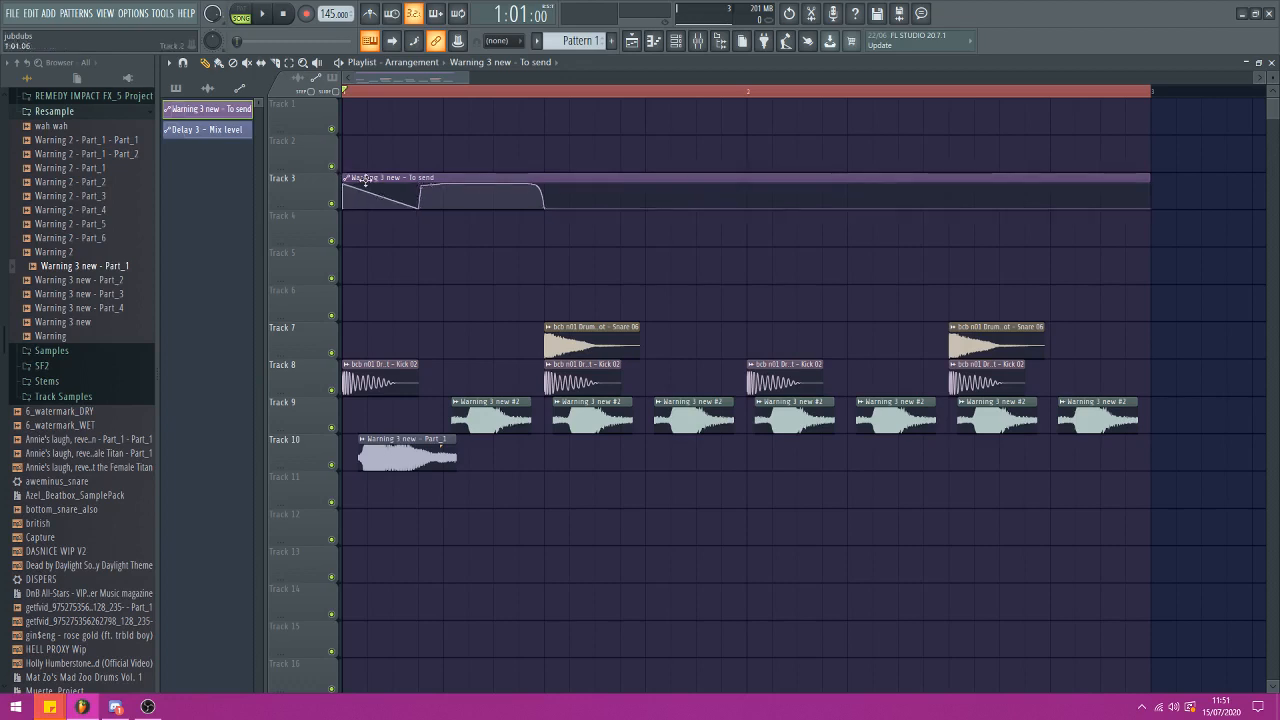
right_click(420, 209)
click(444, 229)
scroll(396, 77, up, 5)
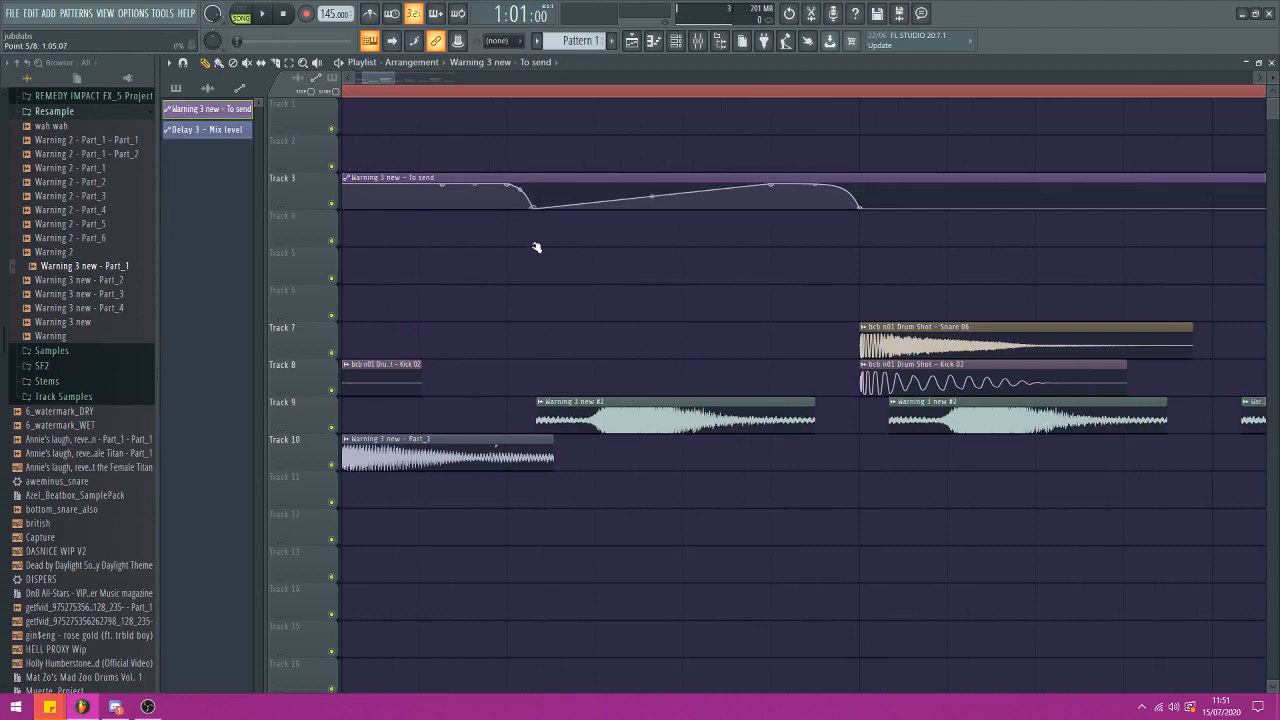
Unmute the send track in the mixer, play the arrangement with the send track selected, and stop playback
click(105, 13)
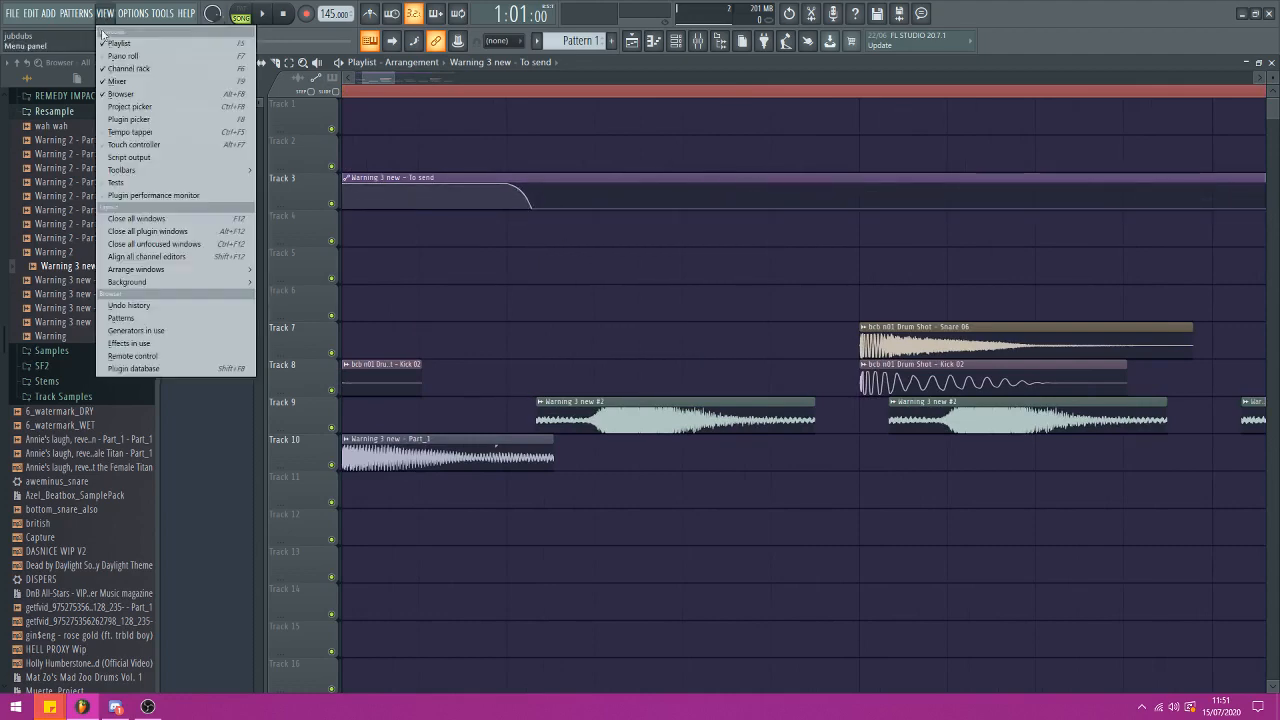
click(120, 68)
click(105, 13)
click(120, 54)
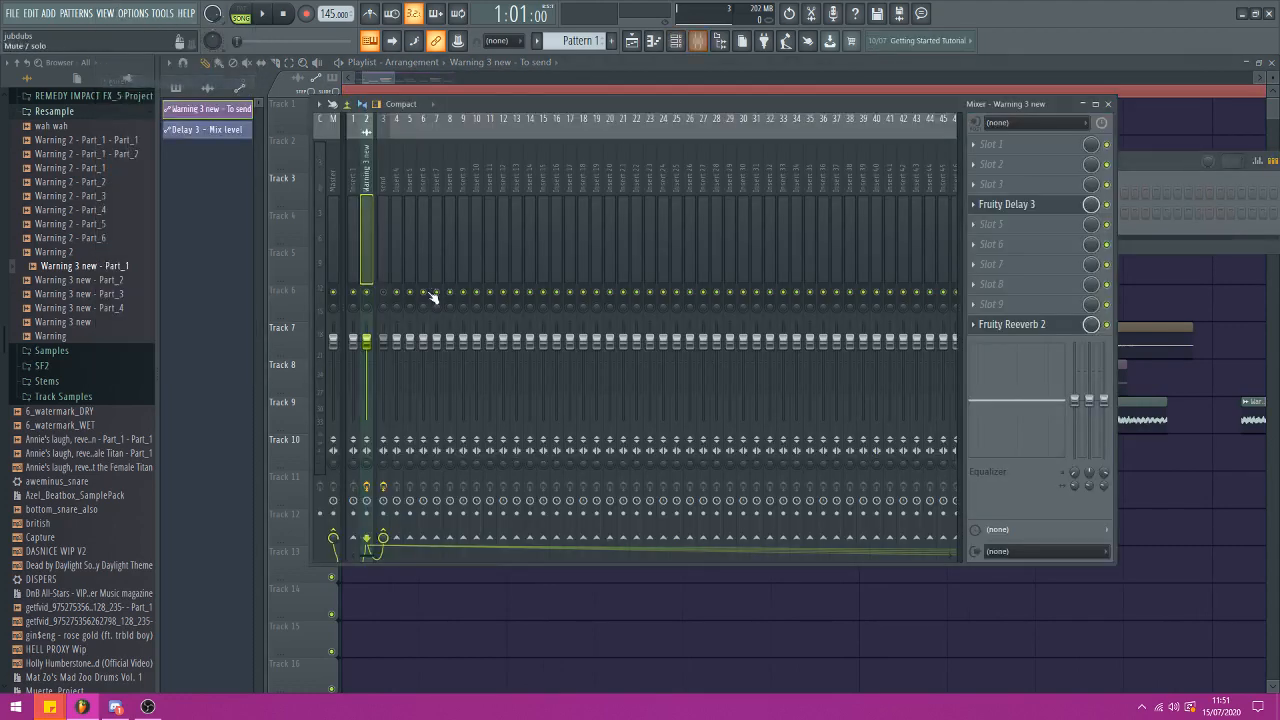
key(space)
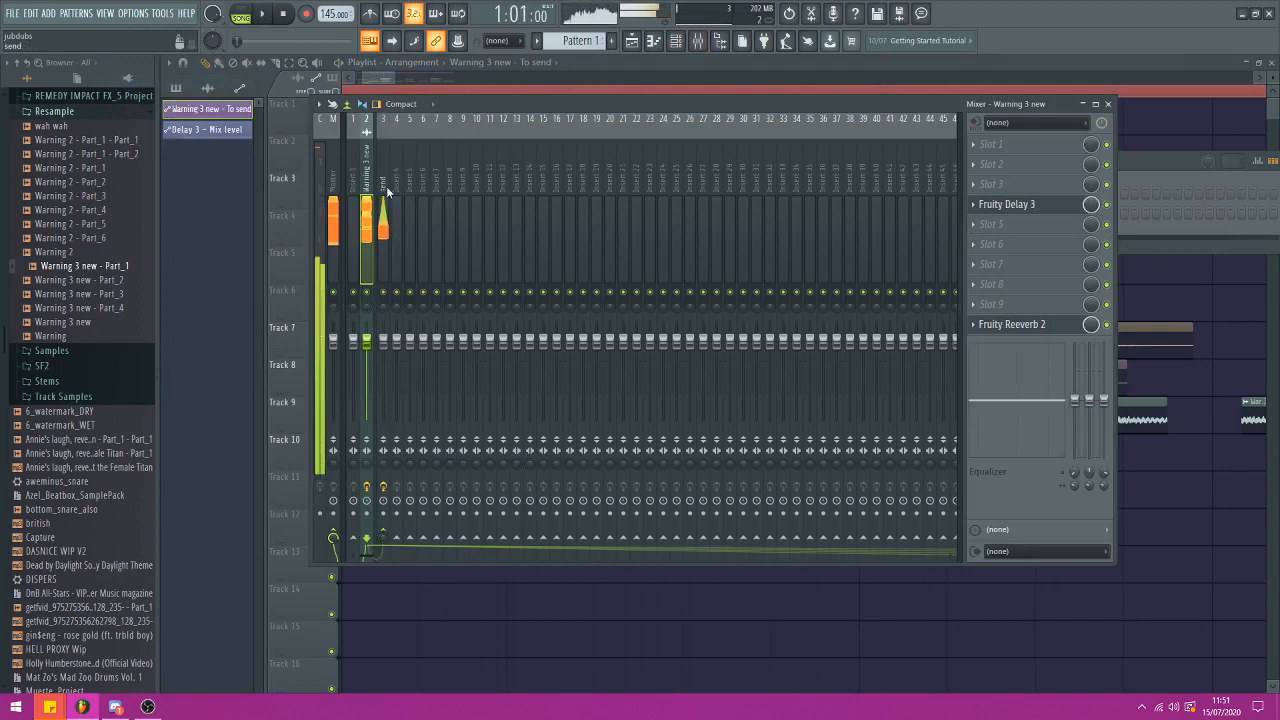
click(383, 186)
key(space)
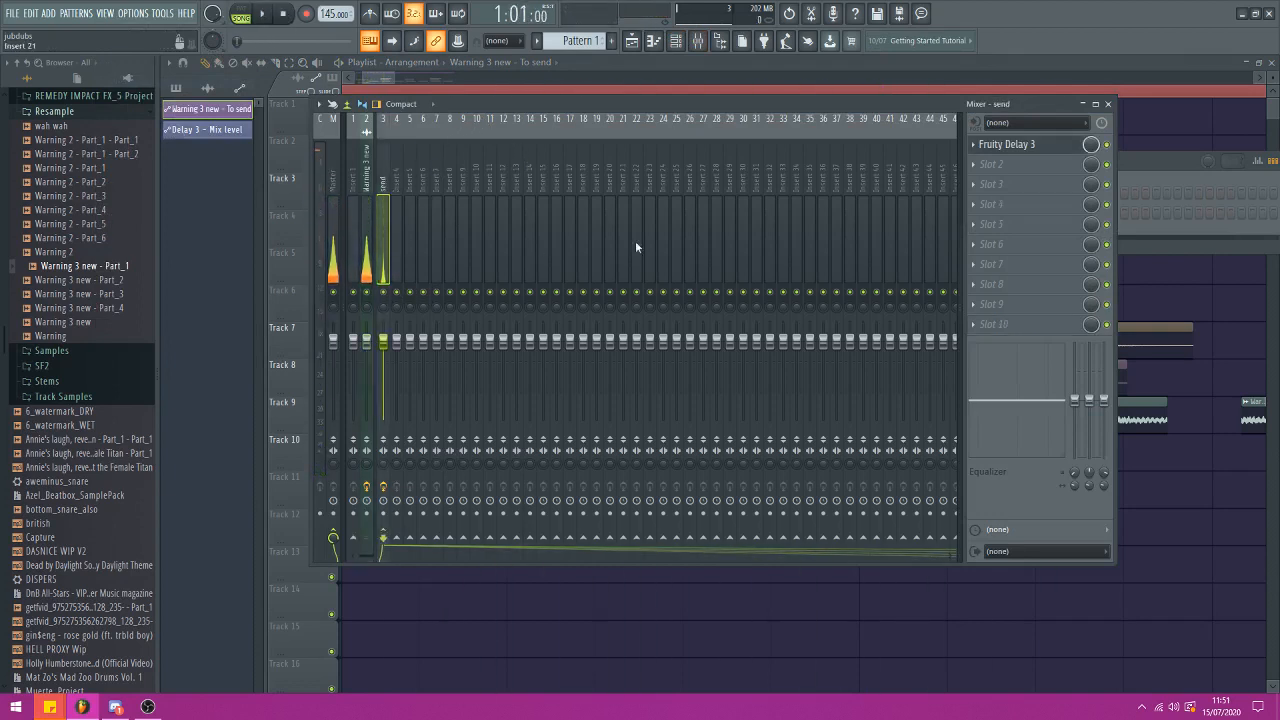
Bypass Fruity Delay 3 on the Warning 3 new mixer track and lower the volumes of the send and Warning 3 new tracks
click(367, 185)
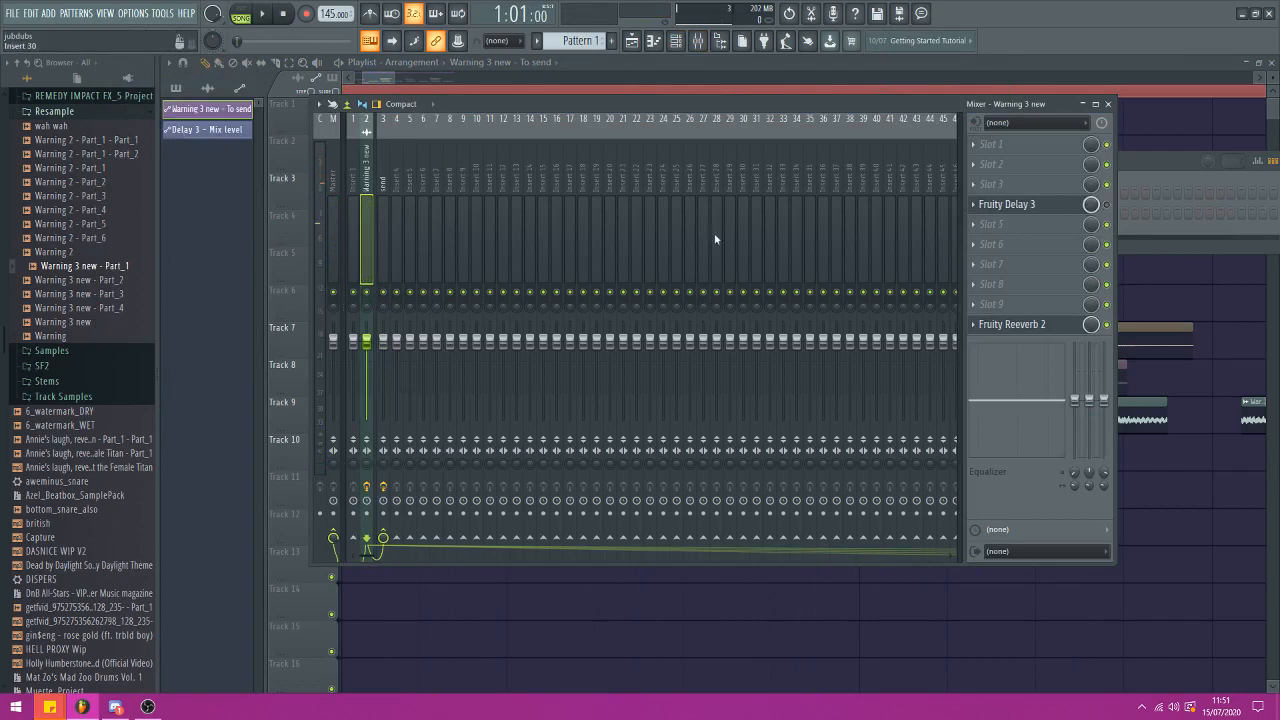
click(383, 186)
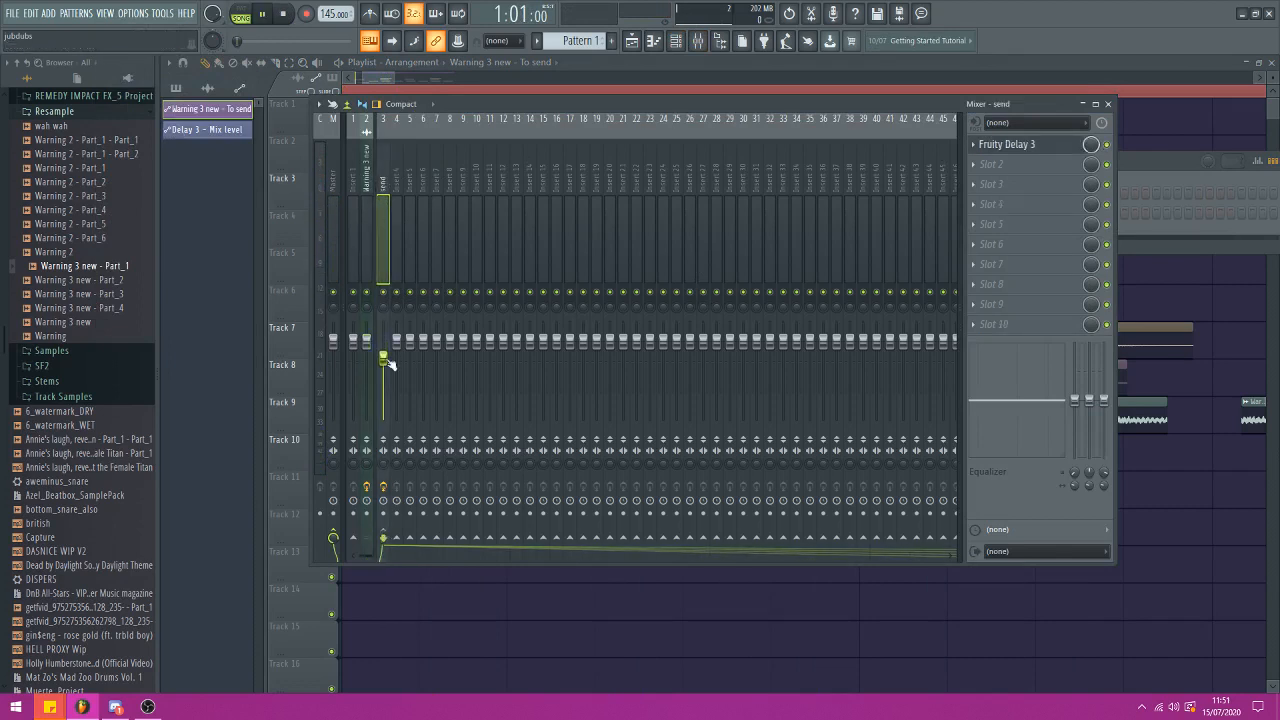
key(space)
drag(367, 341, 367, 352)
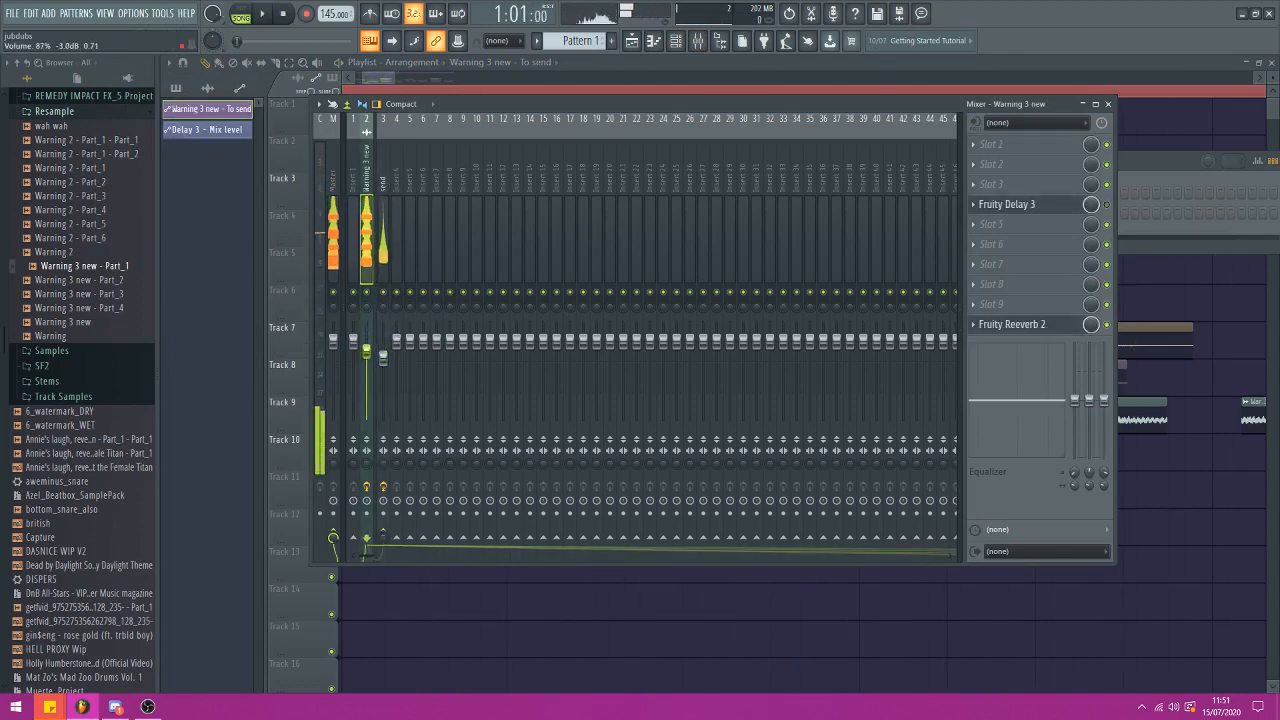
click(383, 250)
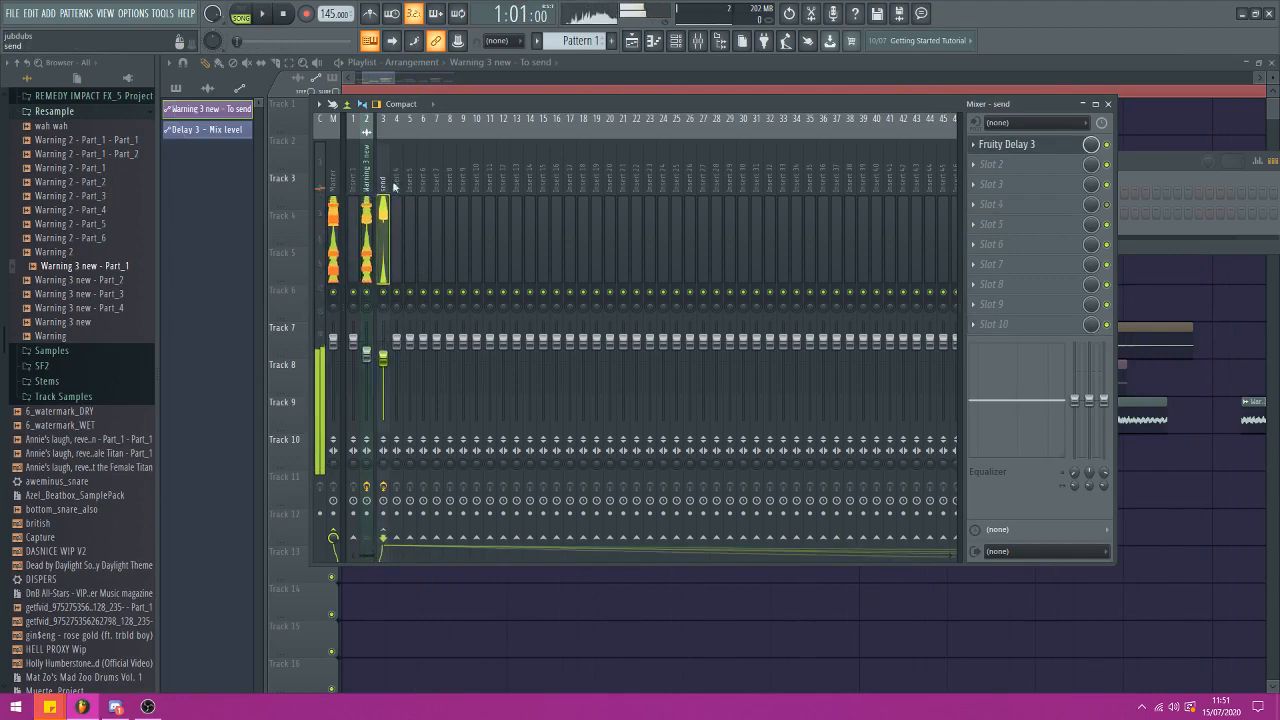
Review the Fruity Delay 3 settings on the send track while playing the arrangement, and stop playback
click(1035, 146)
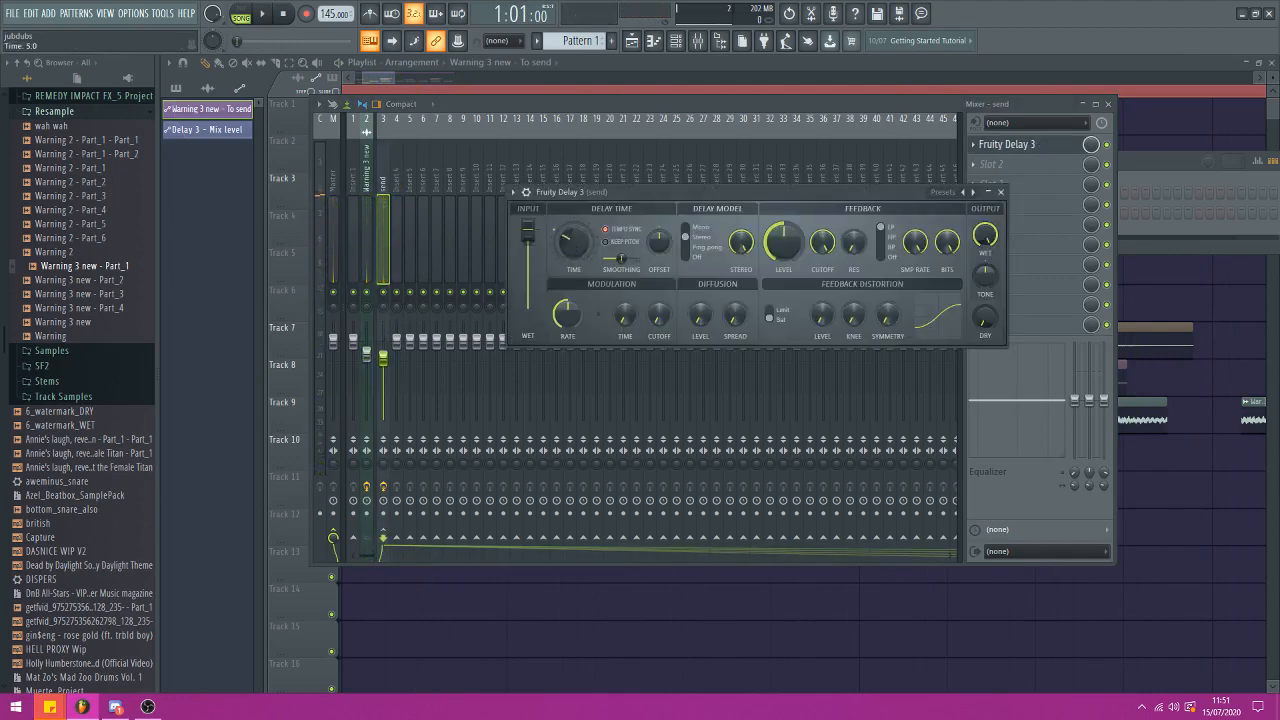
click(563, 62)
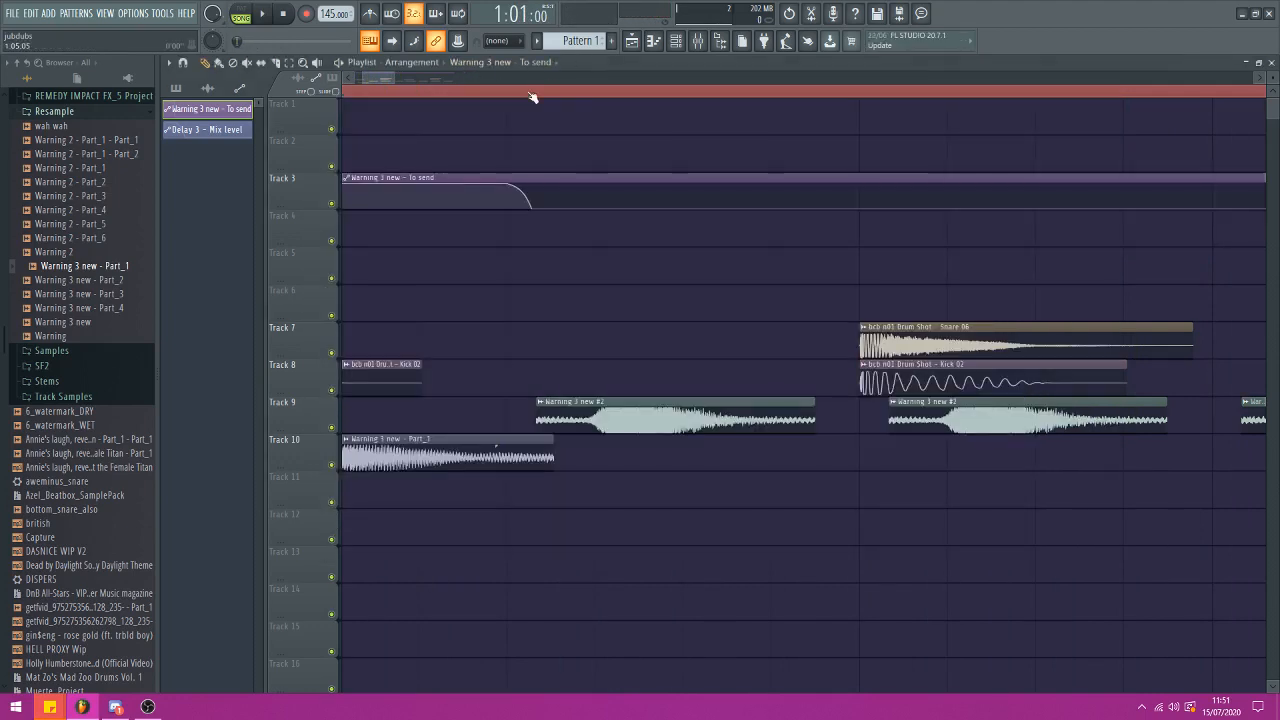
scroll(404, 87, down, 4)
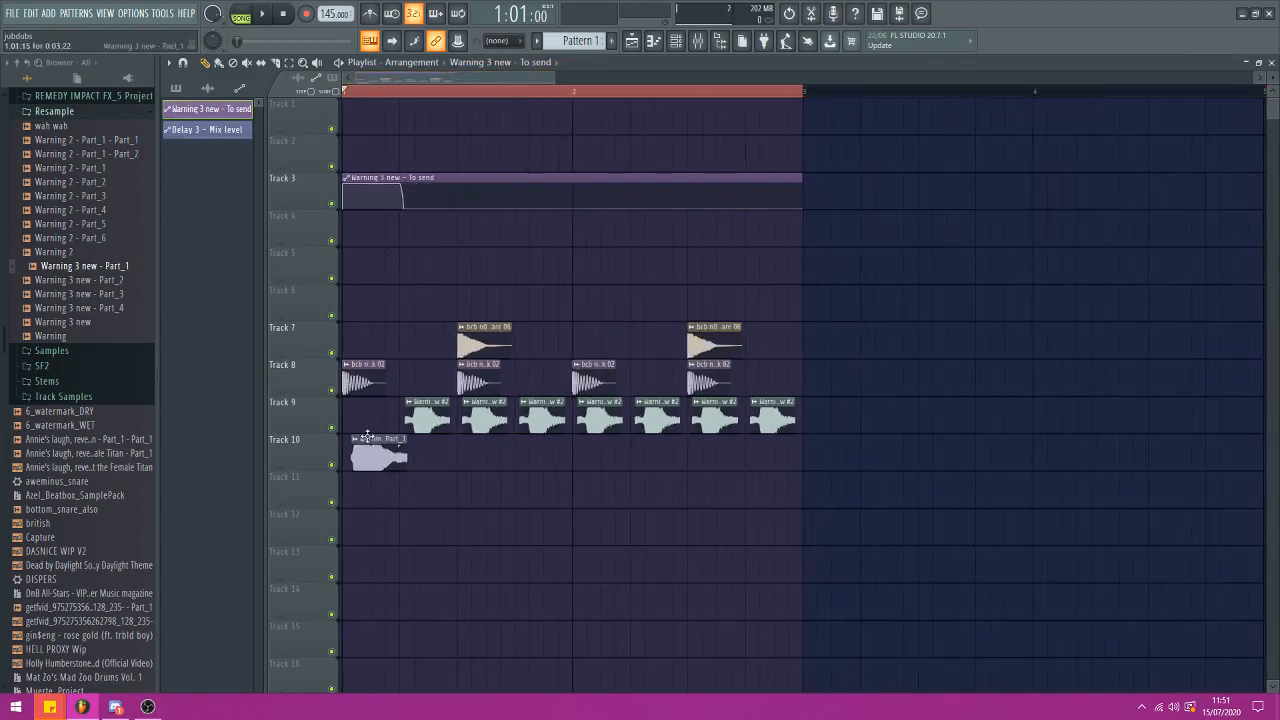
ctrl+drag(350, 446, 824, 421)
ctrl+click(708, 476)
click(106, 14)
click(112, 82)
key(space)
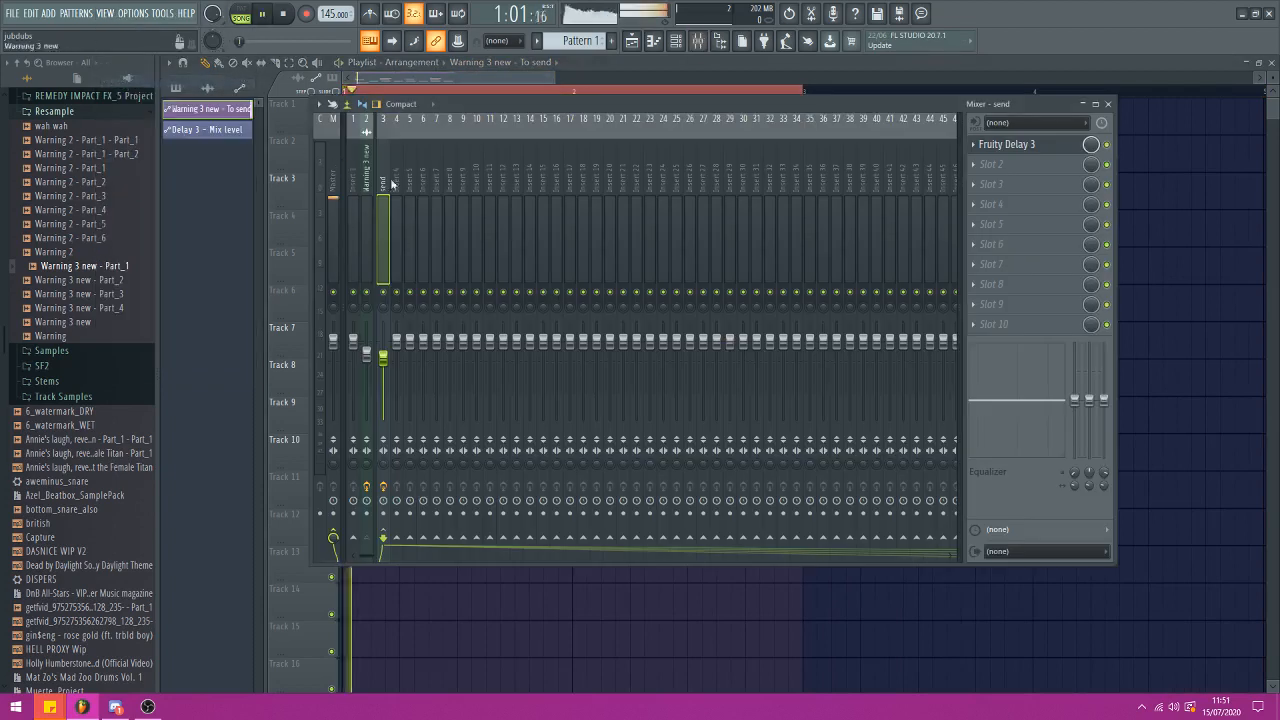
click(1005, 145)
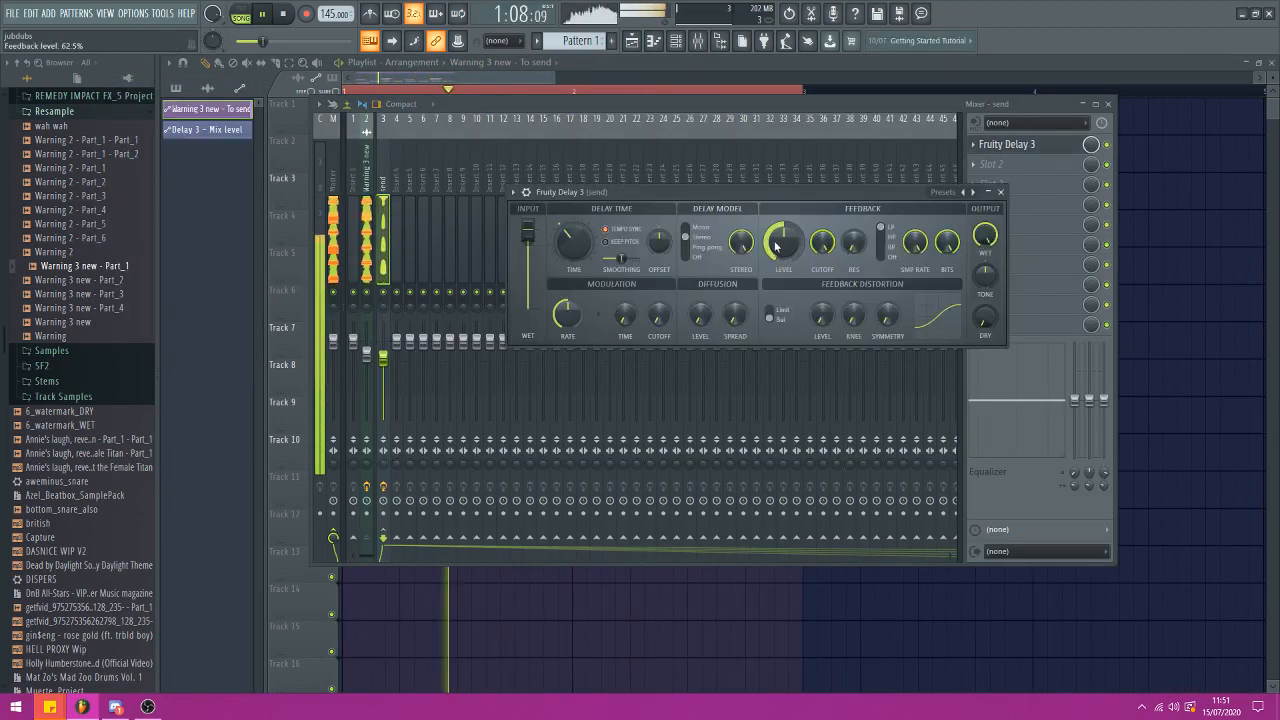
click(283, 14)
Select all the Warning 3 new #2 clips on Track 9 of the playlist and clear the selection
click(303, 168)
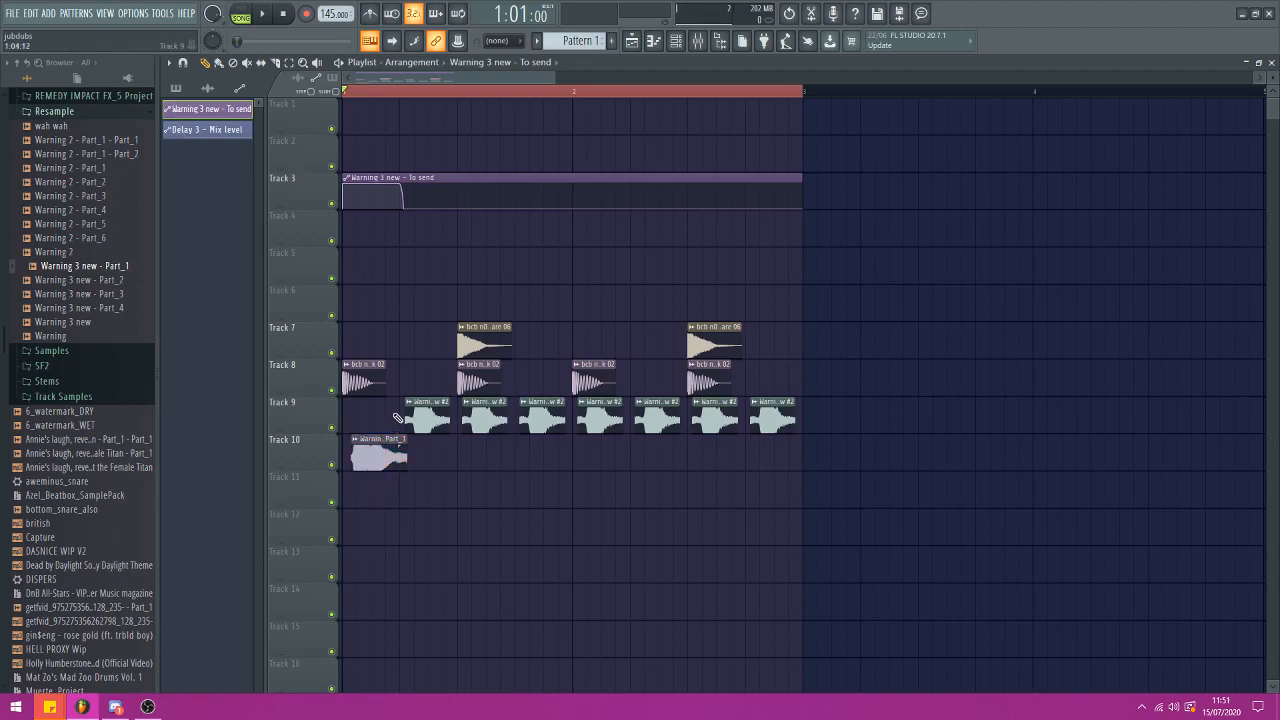
drag(405, 410, 843, 432)
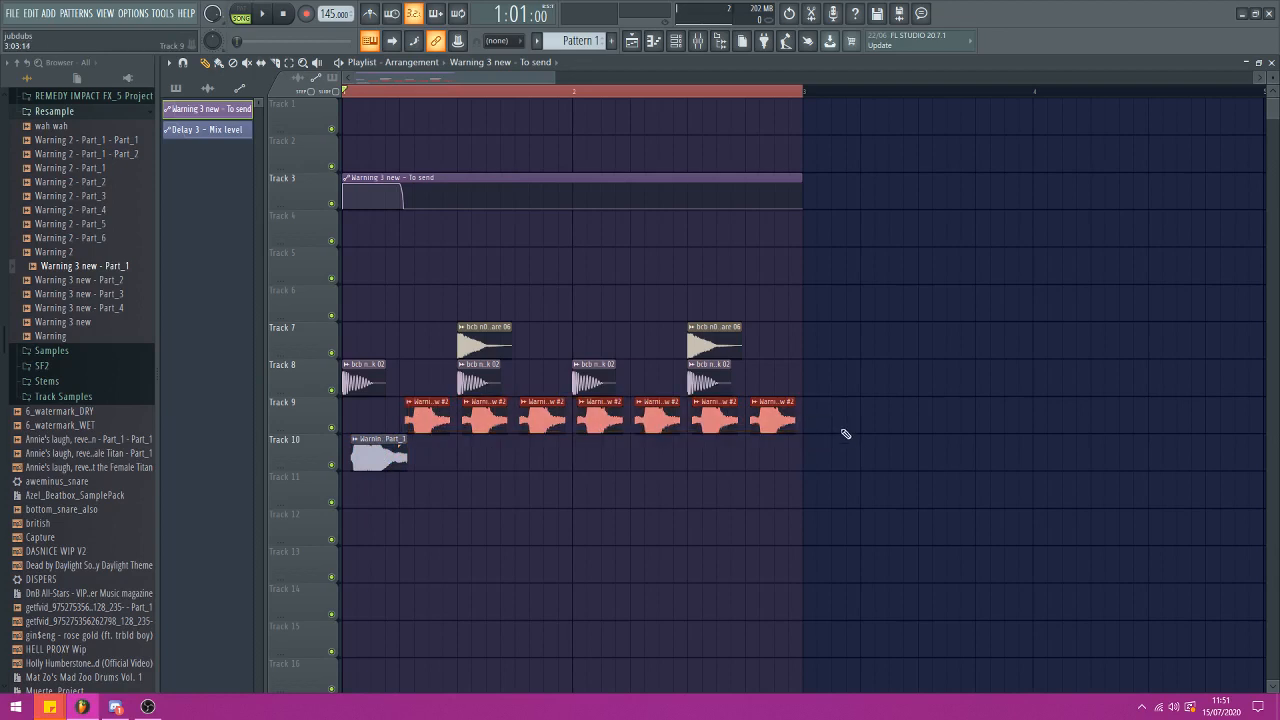
key(ctrl+d)
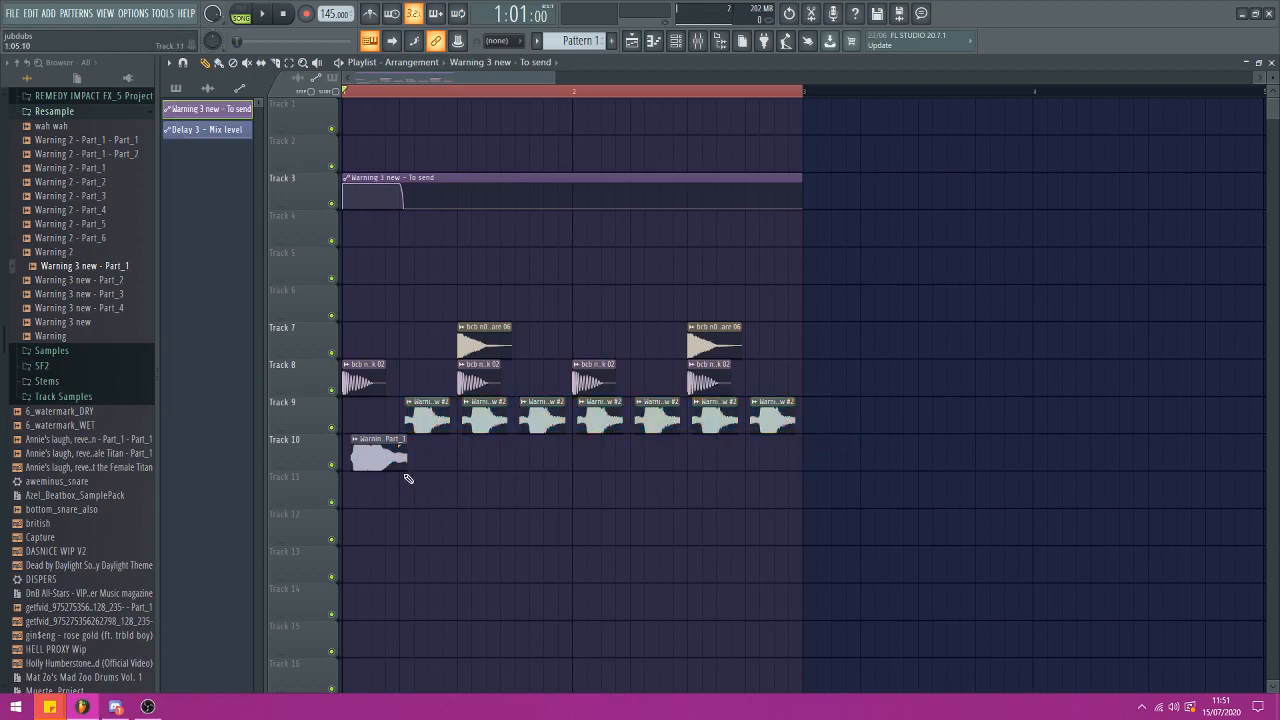
Replace Fruity Delay 3 in the first slot of the send mixer track with Fruity Reeverb 2
click(107, 13)
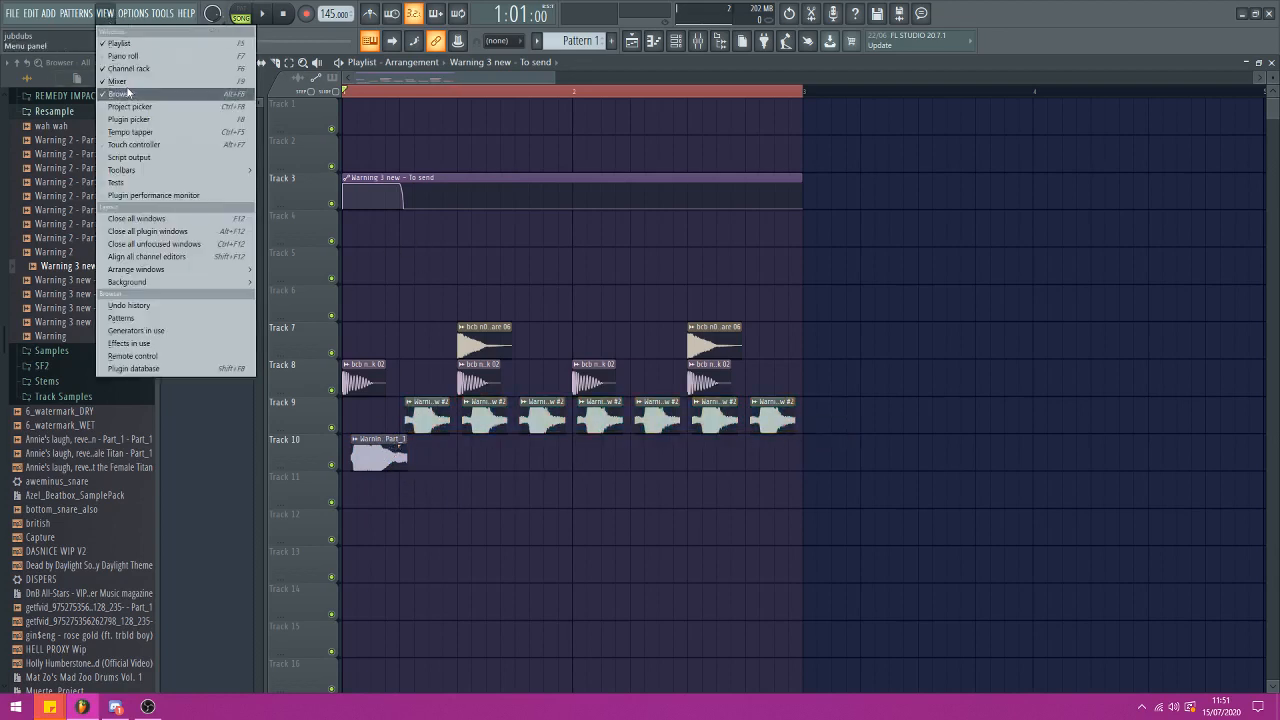
click(130, 58)
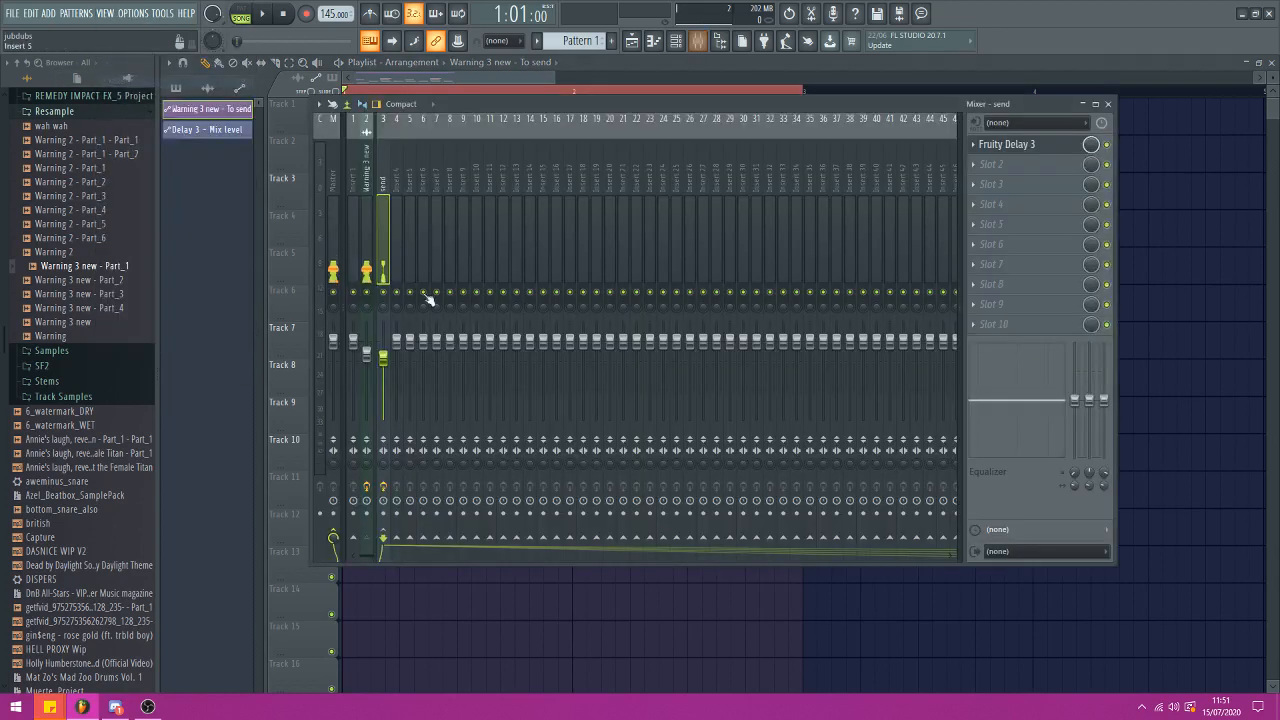
click(984, 148)
mouse_move(990, 162)
click(624, 261)
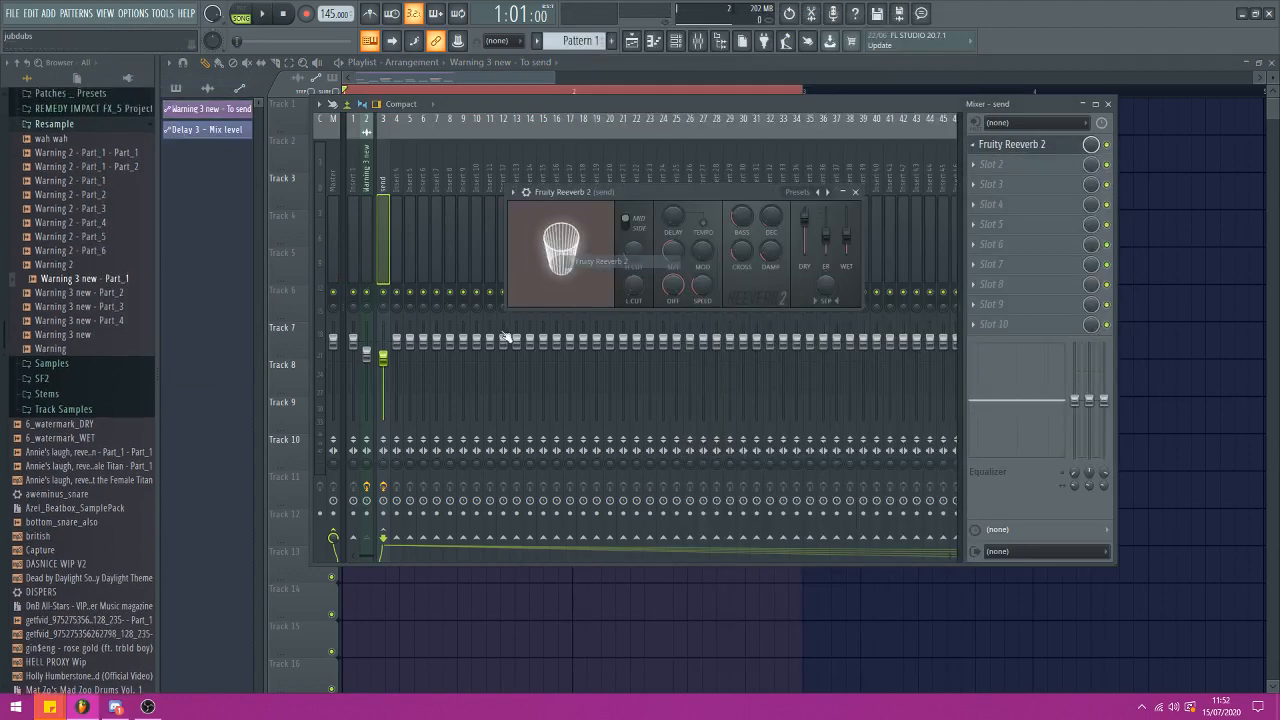
Make the send reverb fully wet by lowering its dry level and raising its wet level, and increase its room size and decay
drag(671, 256, 671, 190)
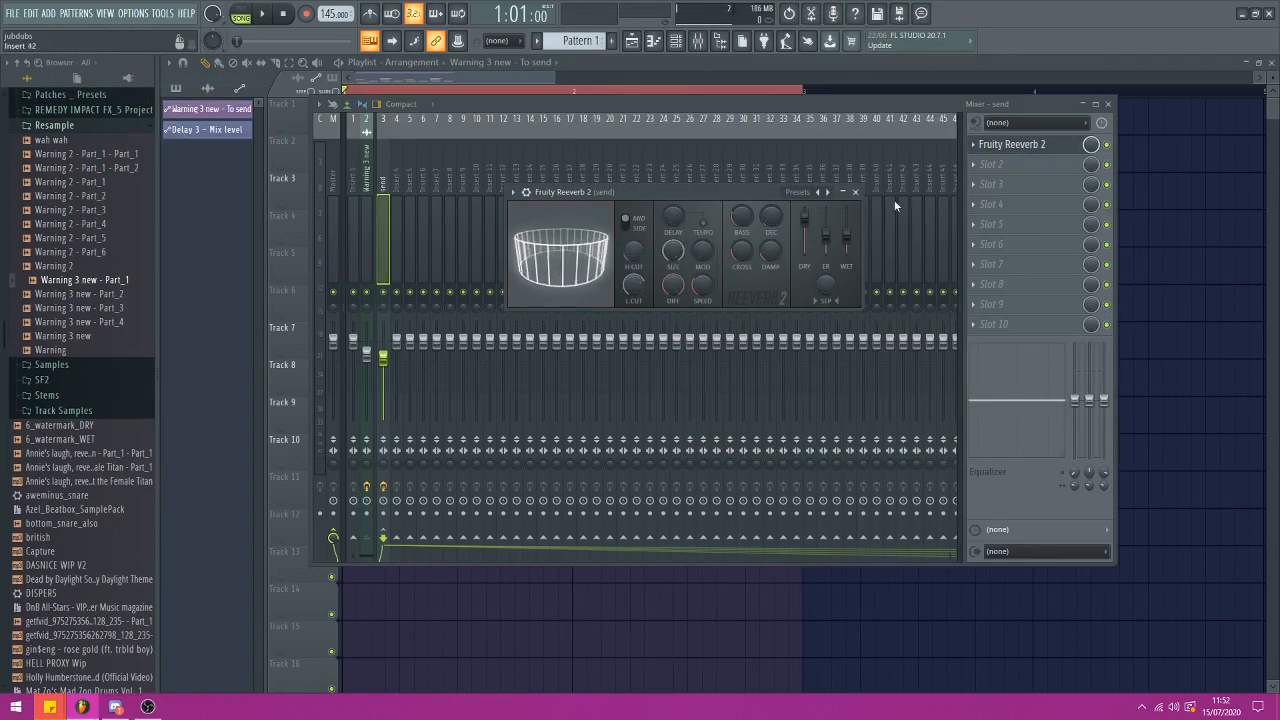
drag(804, 217, 846, 218)
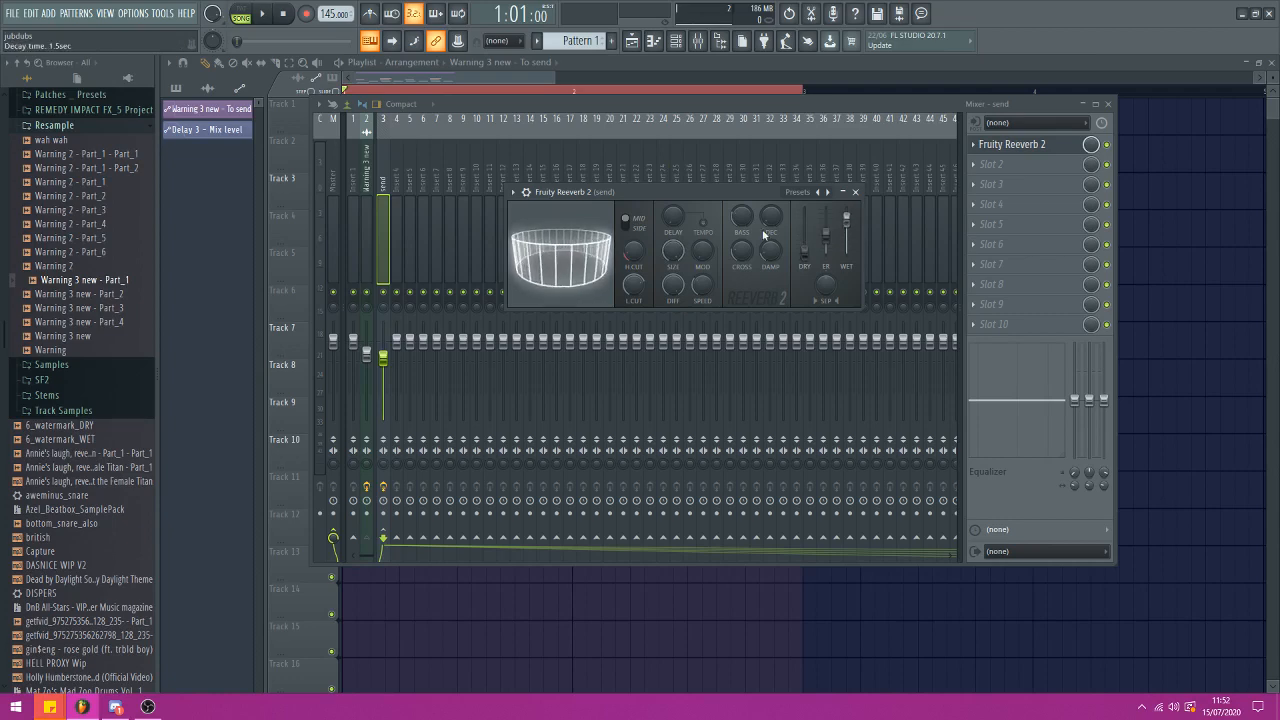
drag(768, 220, 768, 182)
Play the arrangement to hear the automated send reverb on the Part_1 sample, and stop playback
click(370, 66)
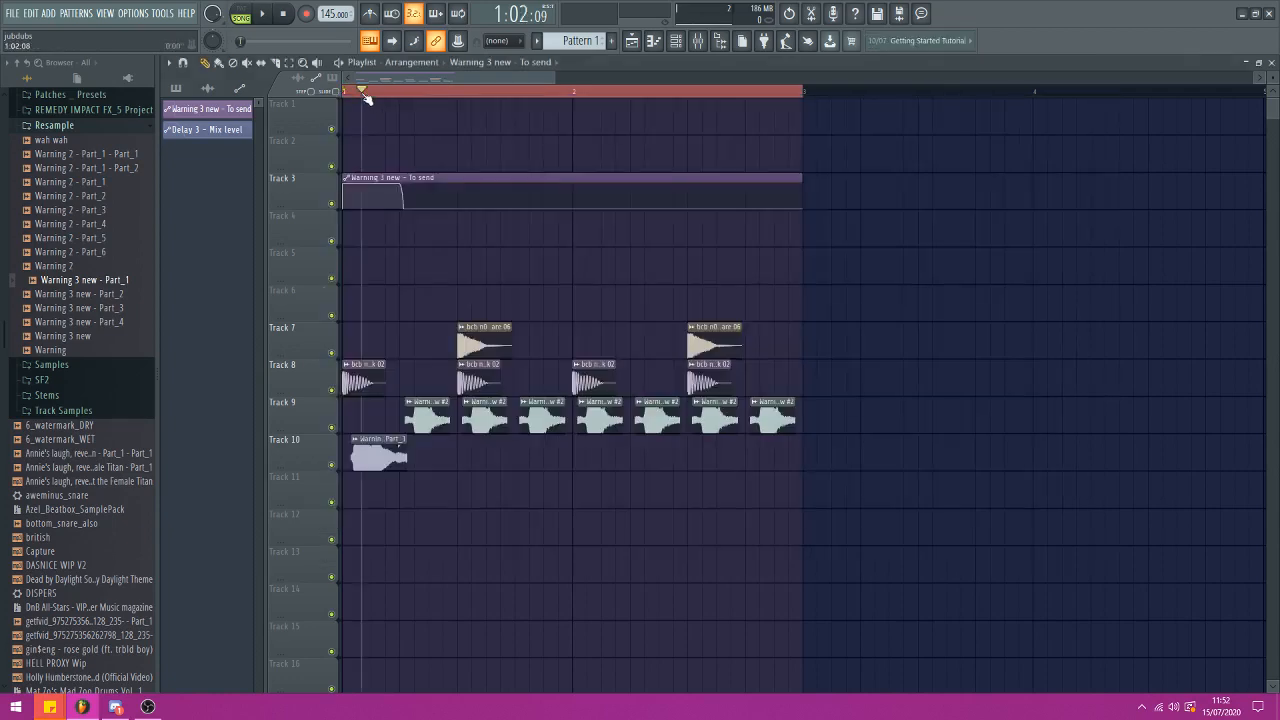
key(space)
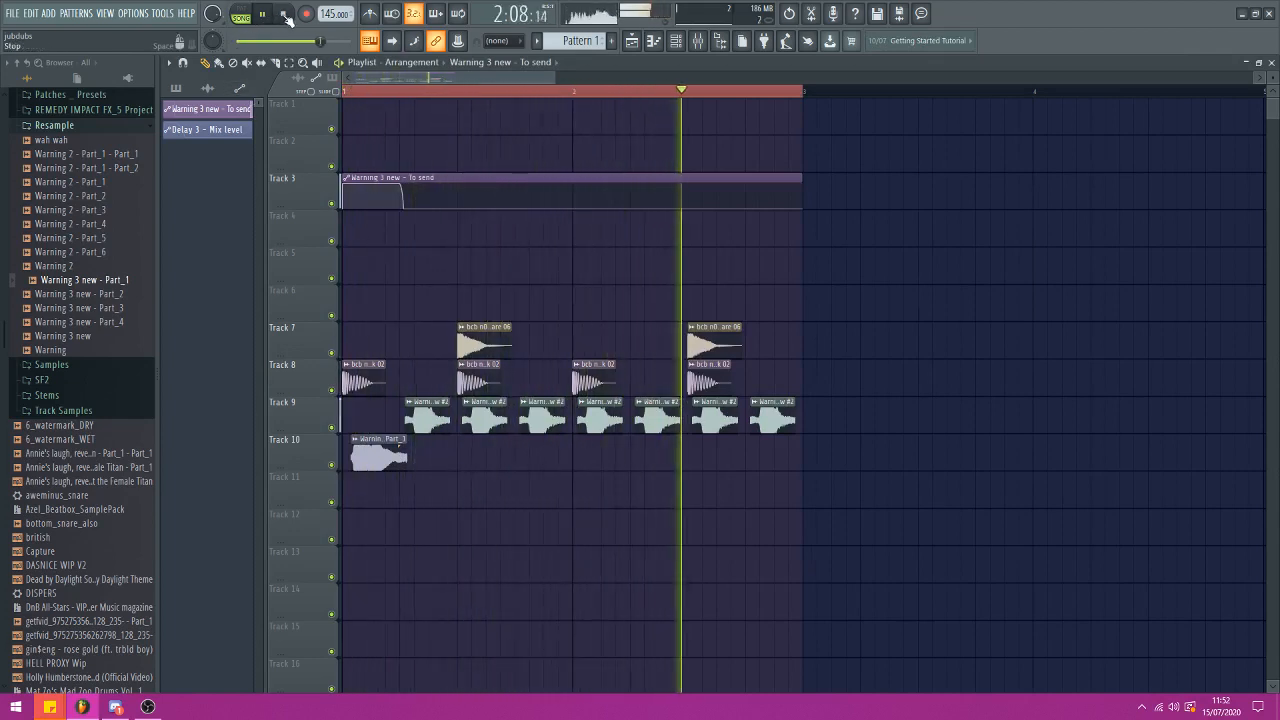
key(space)
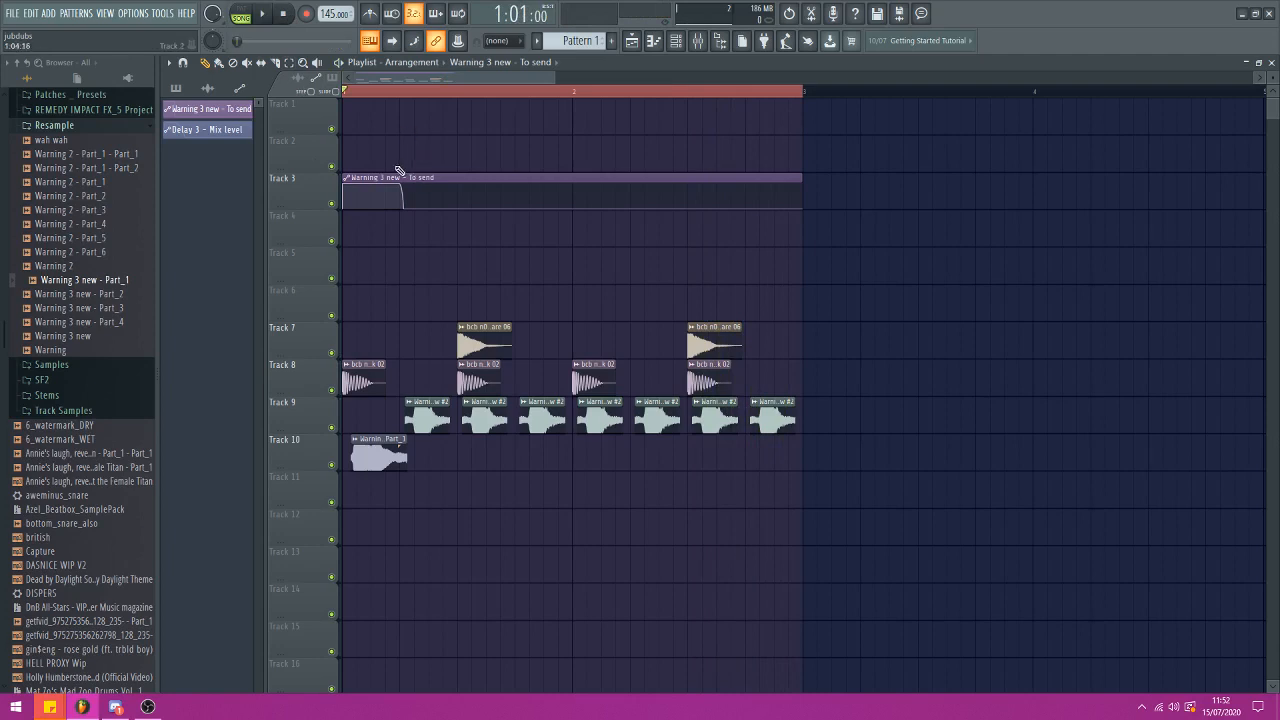
Delete the To send automation clip from Track 3 of the playlist and mute the send track in the mixer
drag(360, 154, 812, 152)
click(105, 12)
click(125, 78)
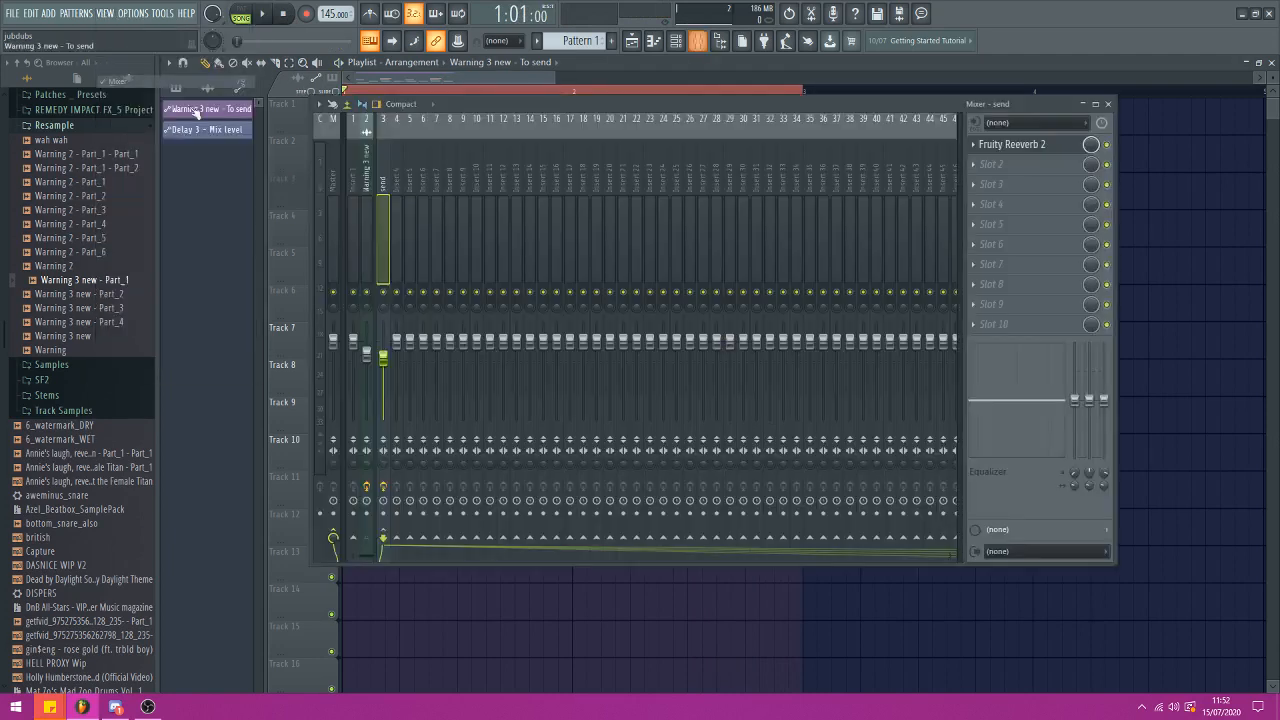
click(366, 177)
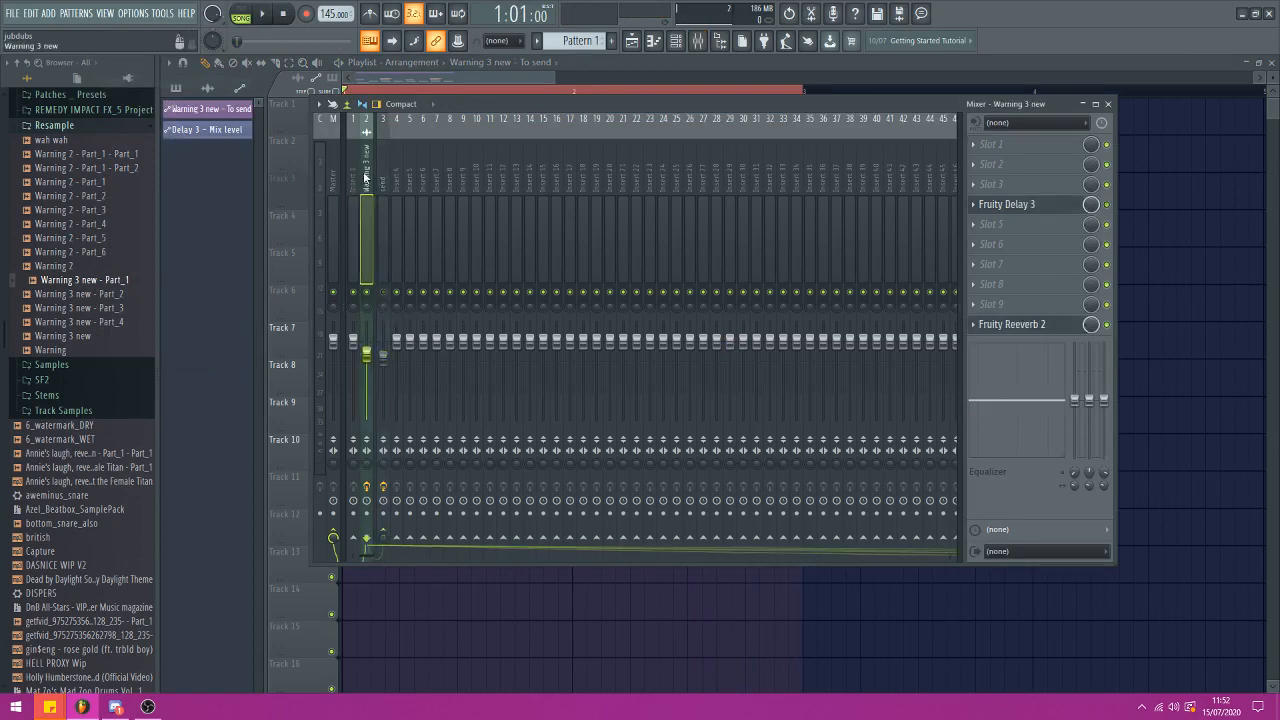
Load Fruity Reeverb 2 into slot 5 of the Warning 3 new mixer track, with wet level 94% and mix level 96%
click(1001, 230)
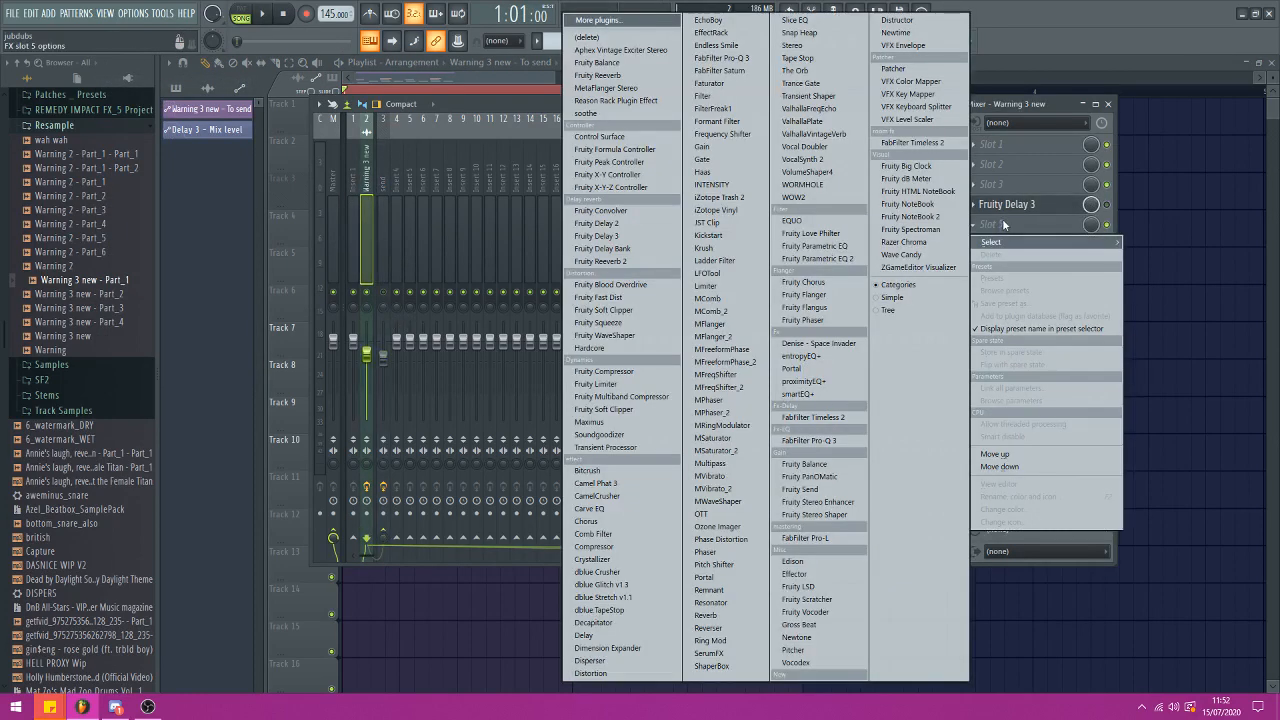
click(598, 261)
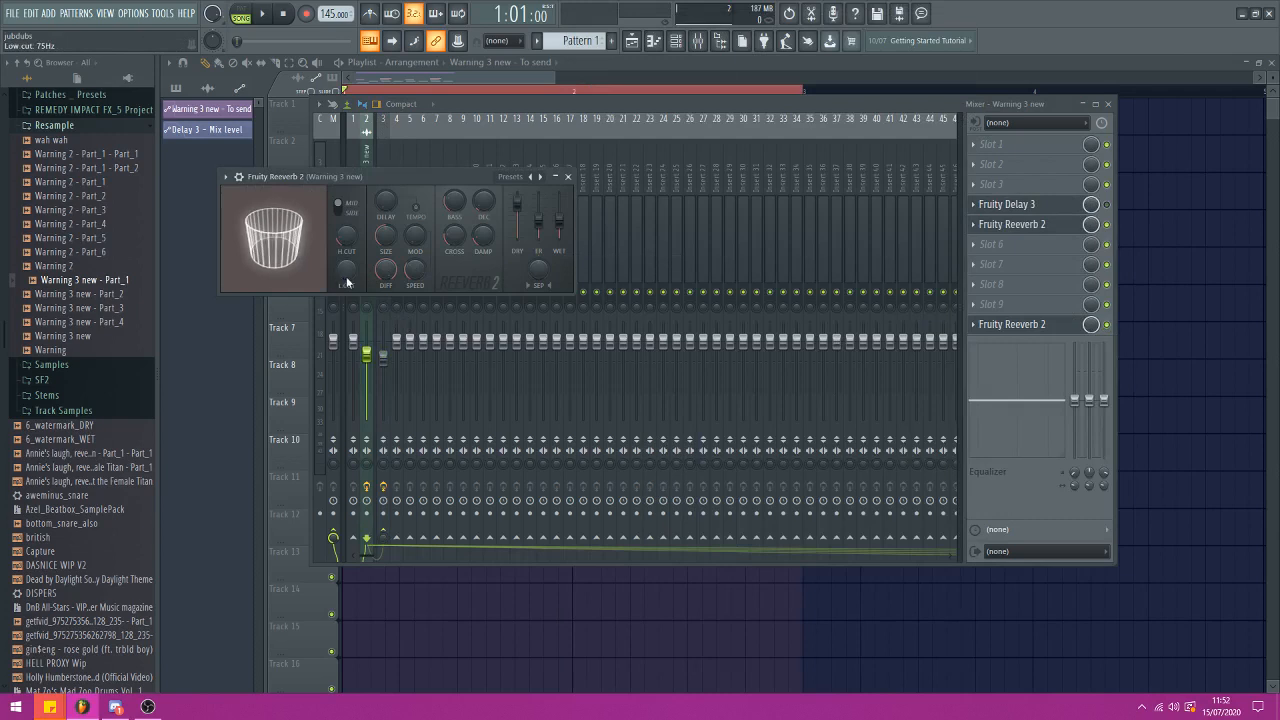
drag(560, 226, 559, 206)
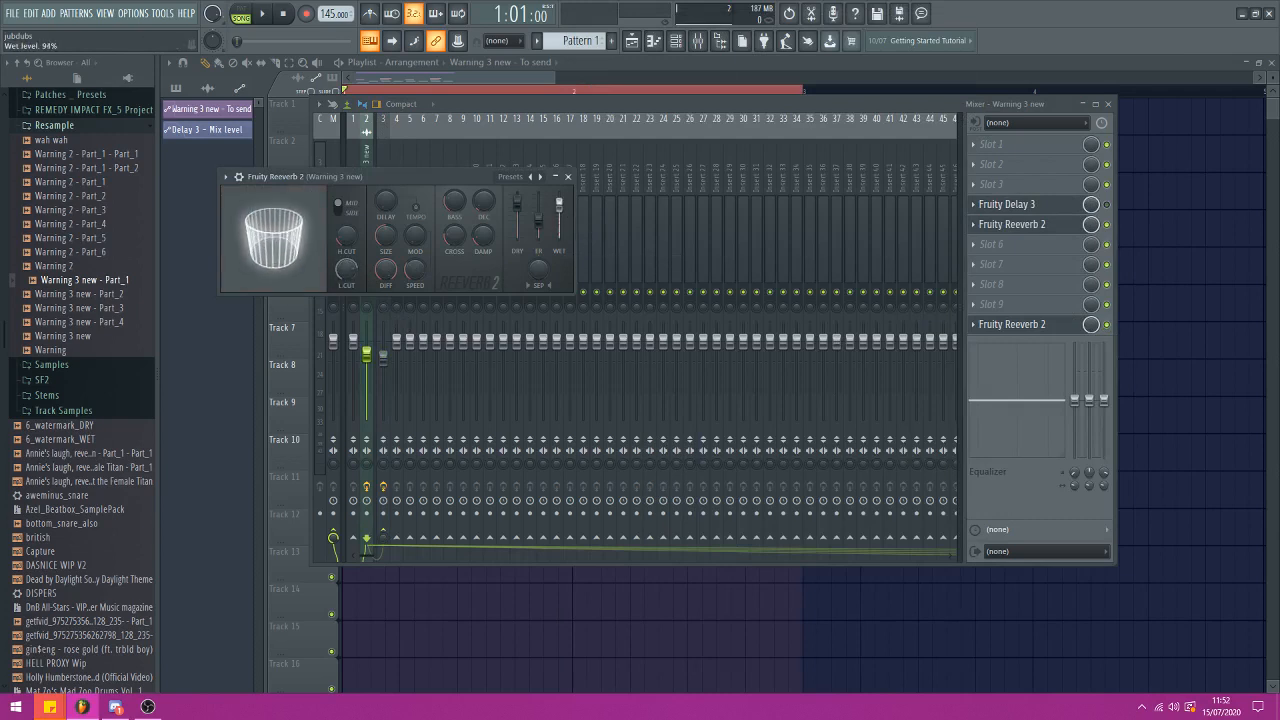
drag(1091, 225, 1091, 230)
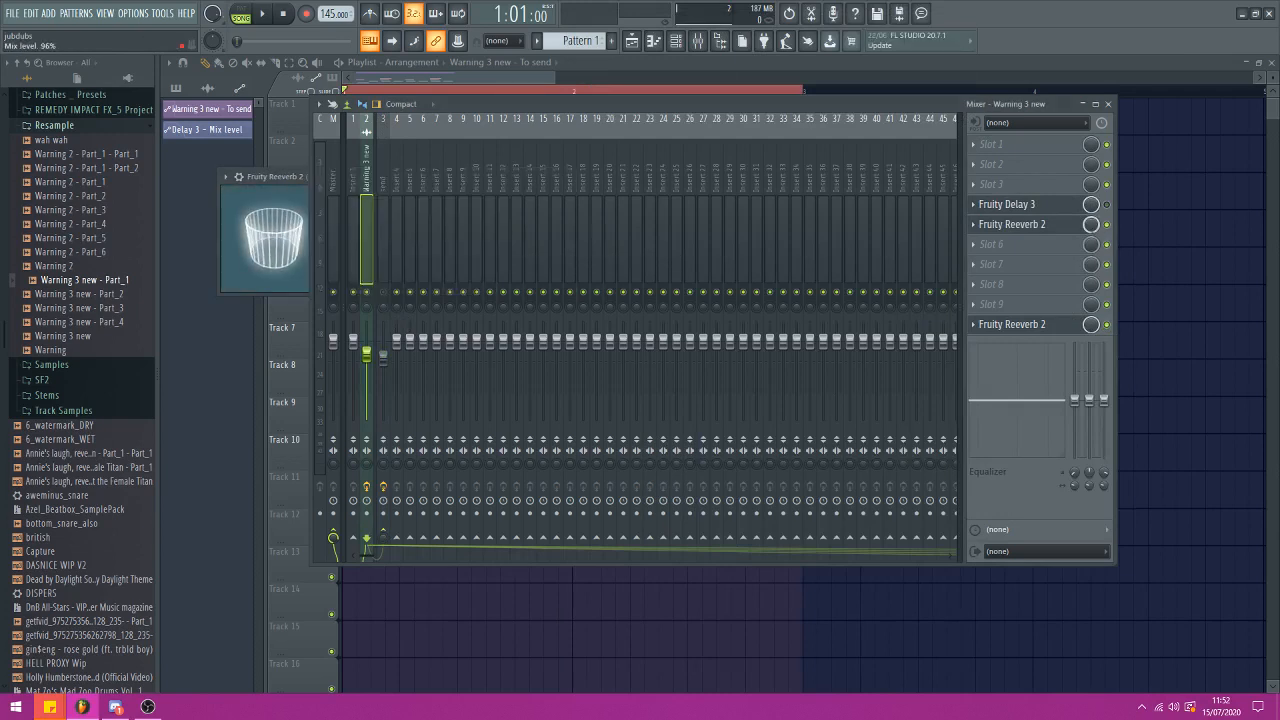
Create a mix level automation clip for the slot 5 Fruity Reeverb 2, starting high and dropping to zero around step 5, and play it
right_click(1091, 224)
click(1150, 310)
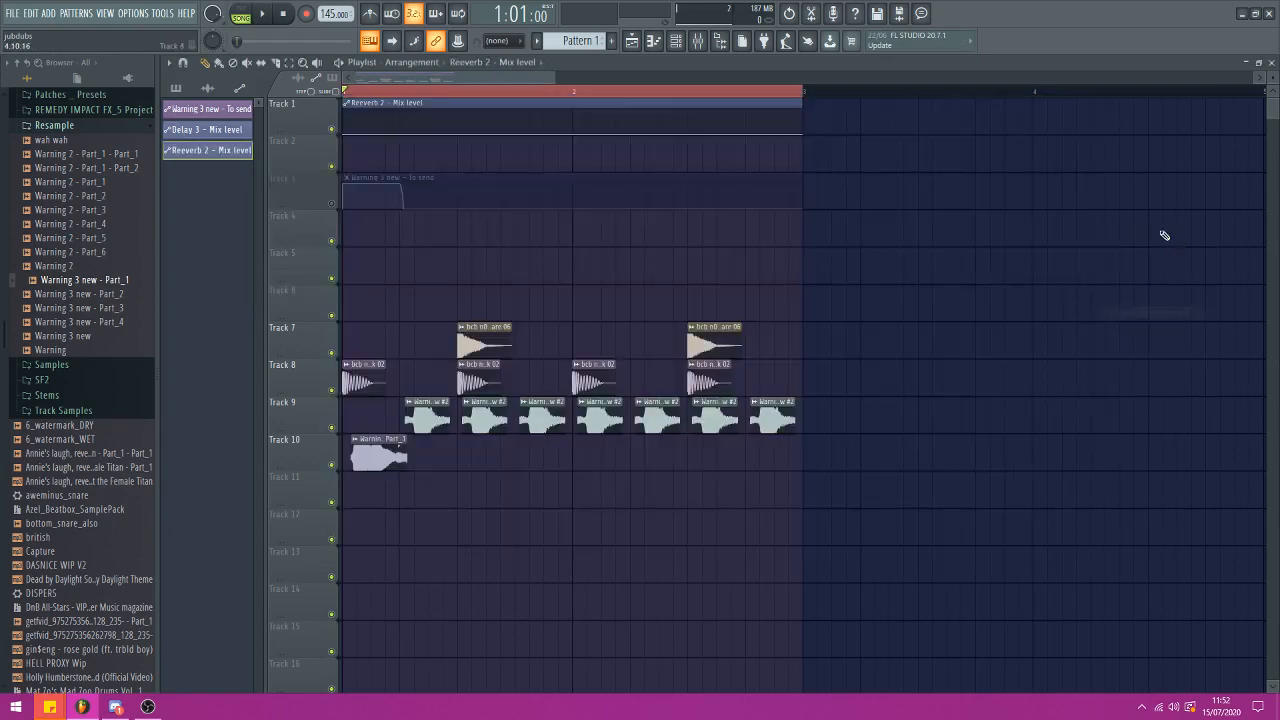
drag(345, 128, 346, 104)
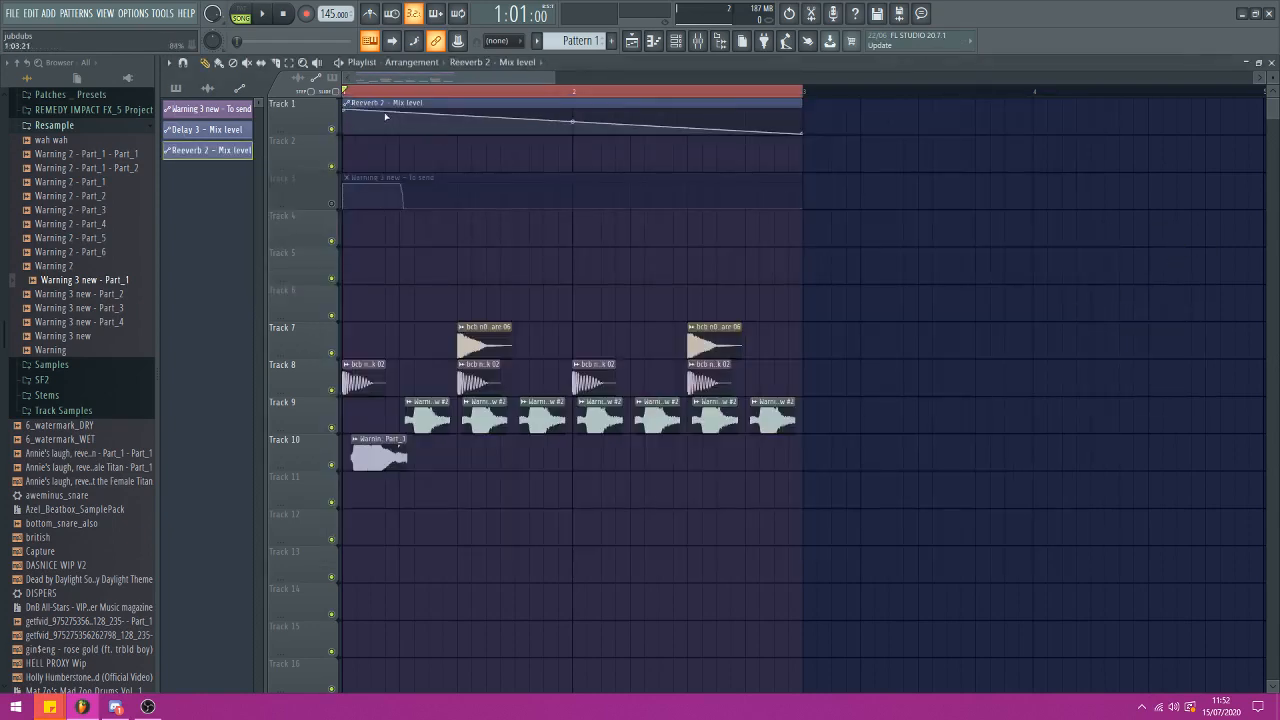
click(404, 133)
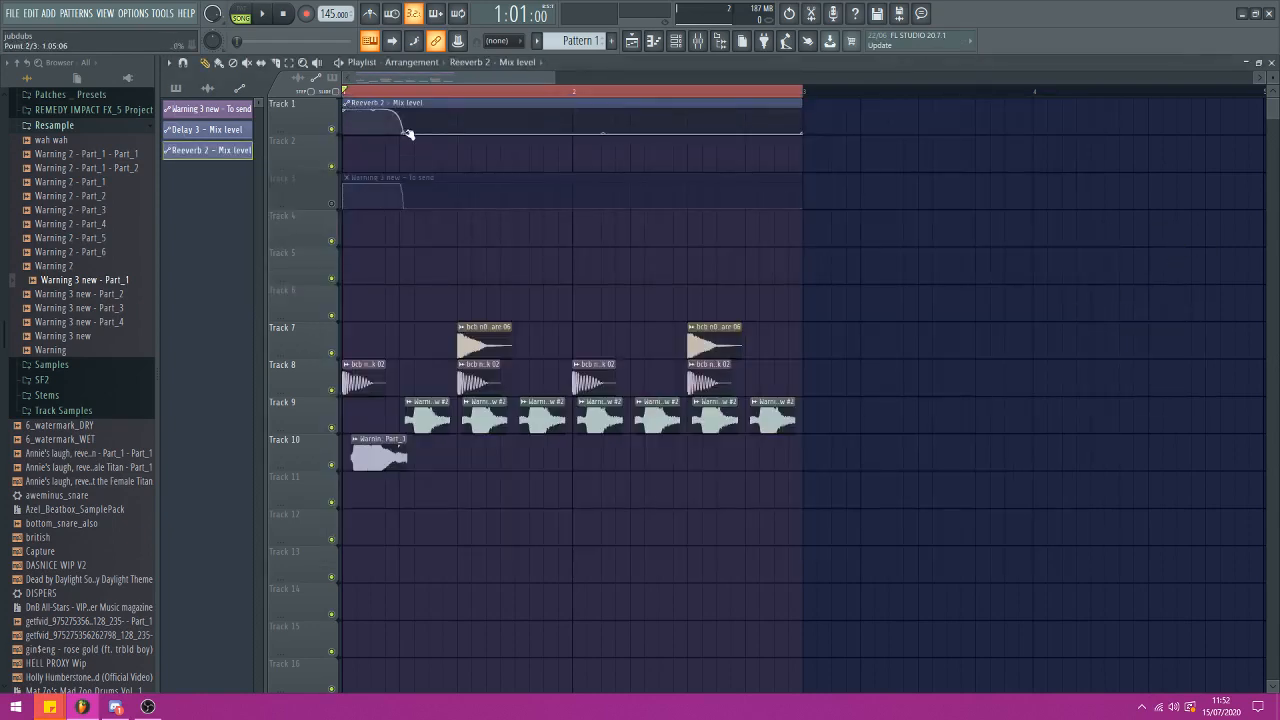
key(space)
key(space)
Try a longer, gentler Reeverb 2 mix level fade reaching zero at bar 2 in playback, and move the drop back to about step 5
drag(436, 135, 580, 139)
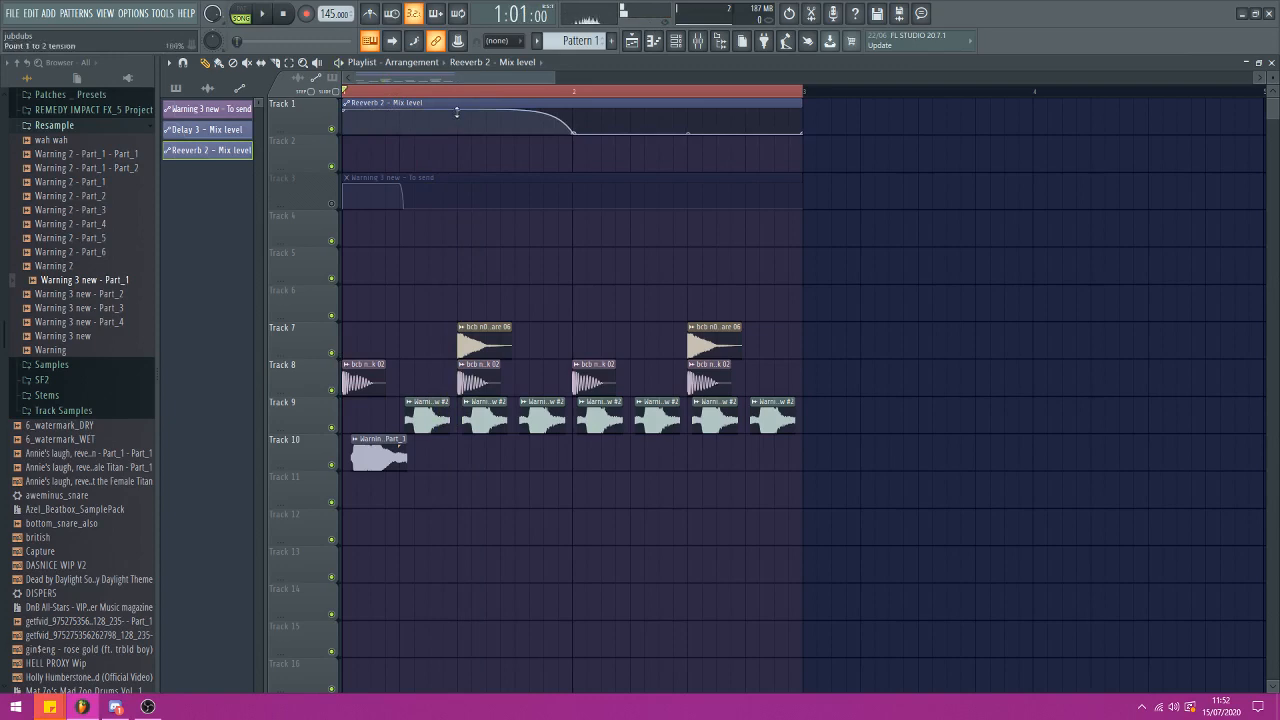
drag(456, 112, 460, 122)
key(space)
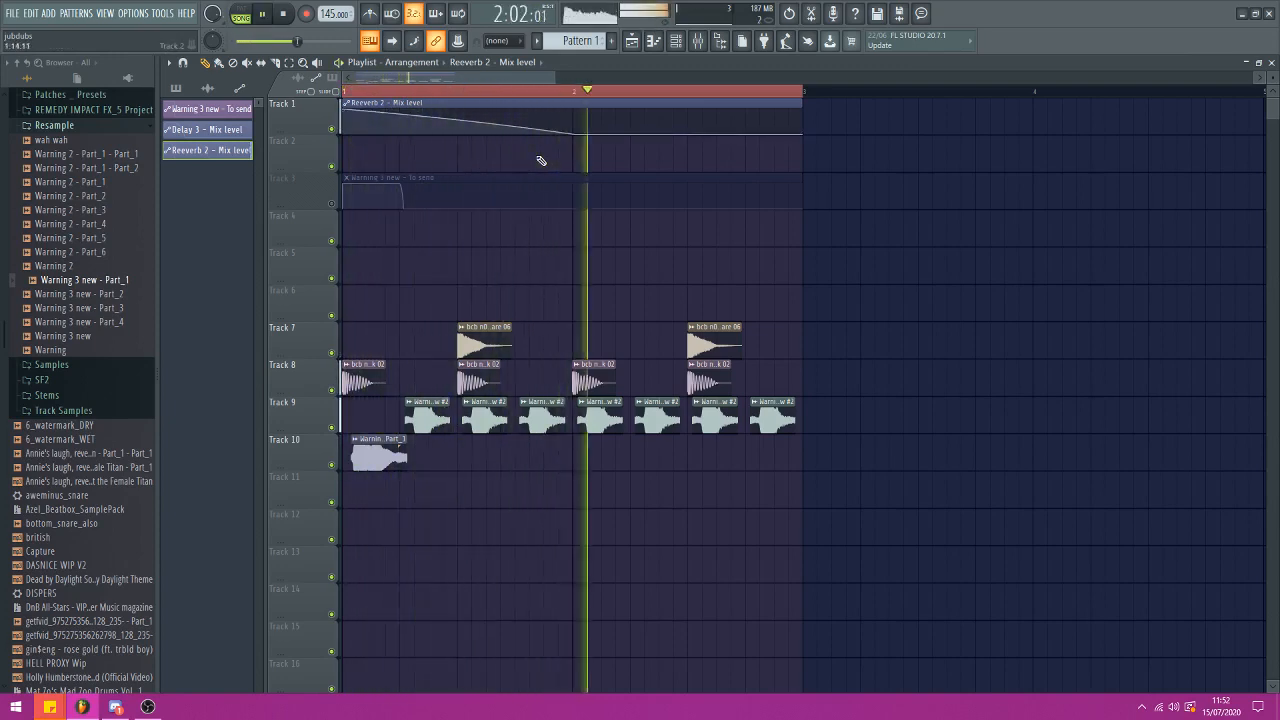
key(space)
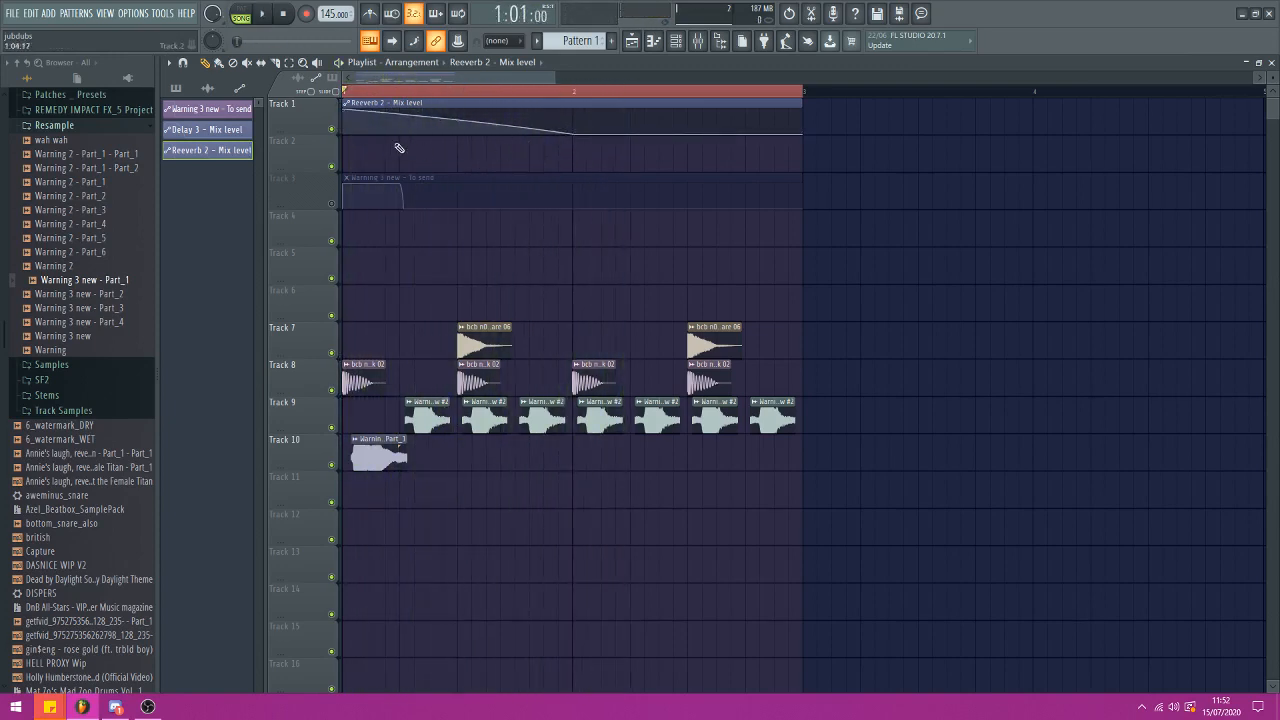
mouse_move(575, 134)
mouse_down()
mouse_move(361, 189)
mouse_move(367, 132)
mouse_move(380, 233)
mouse_move(363, 139)
mouse_move(371, 157)
mouse_up()
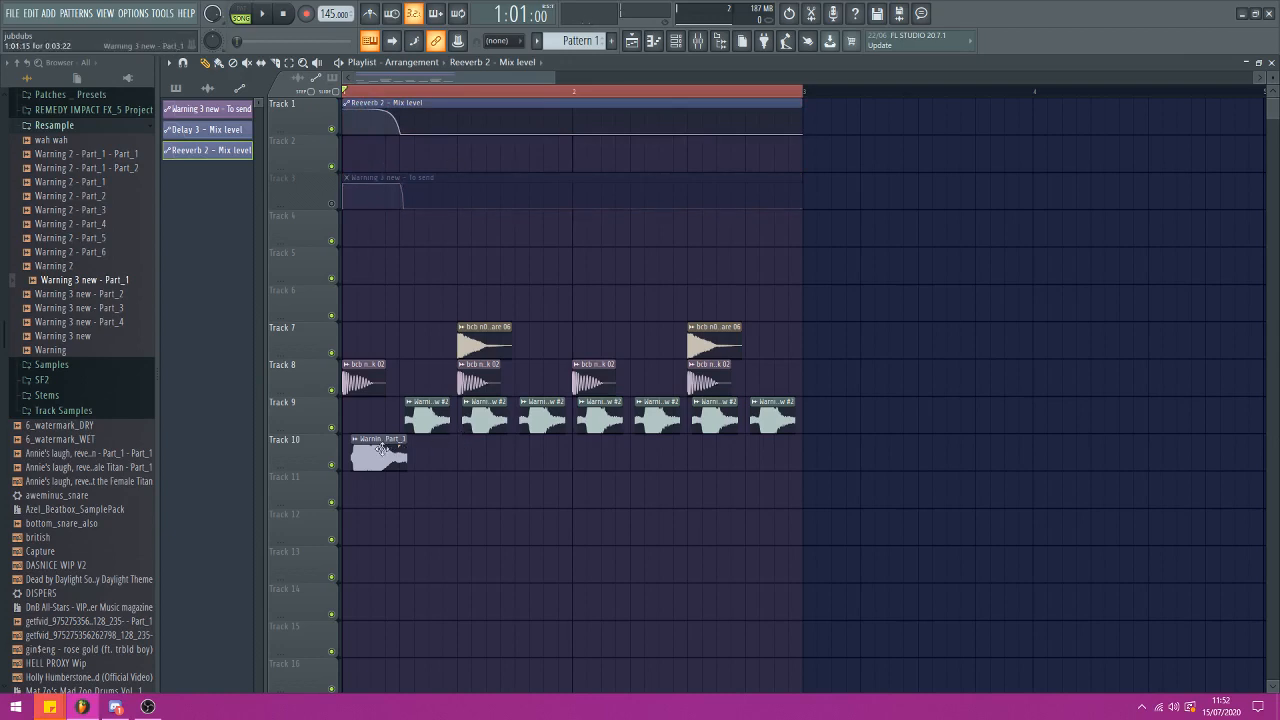
drag(381, 449, 340, 440)
Mute the Reeverb 2 mix level automation on Track 1, and unmute the To send automation on Track 3 and the send mixer track
click(334, 130)
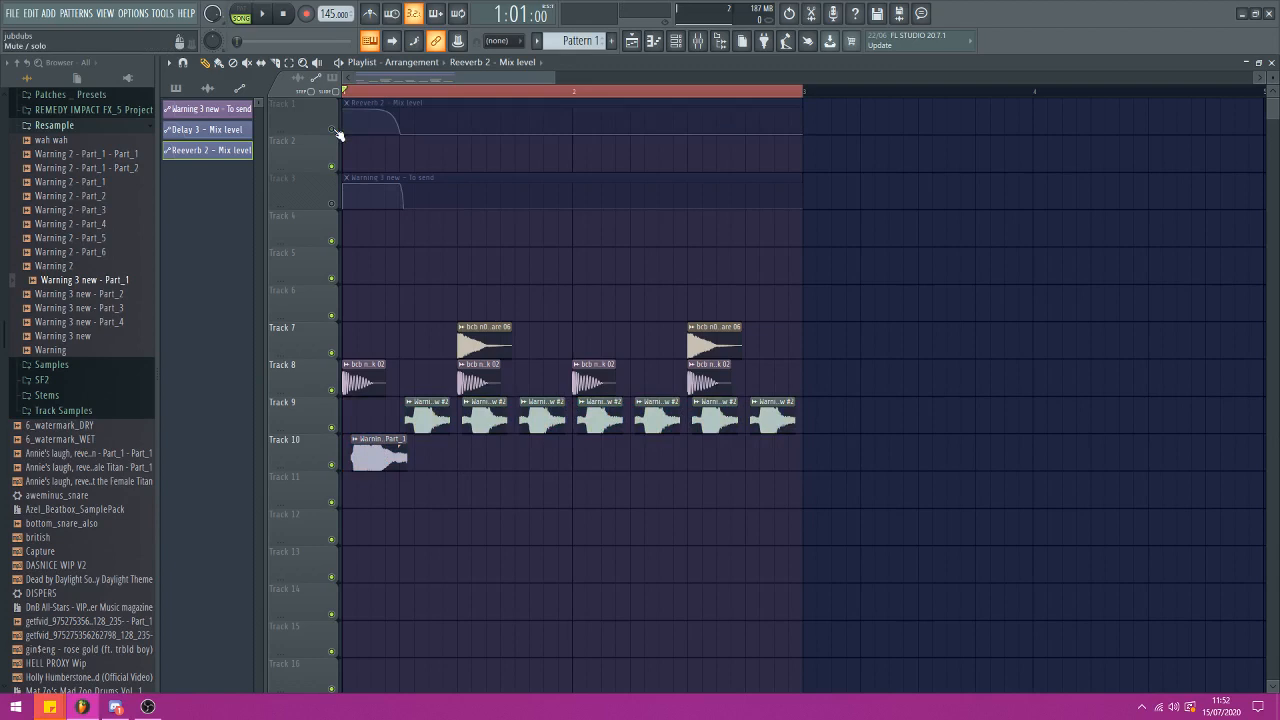
click(334, 205)
click(110, 15)
click(122, 82)
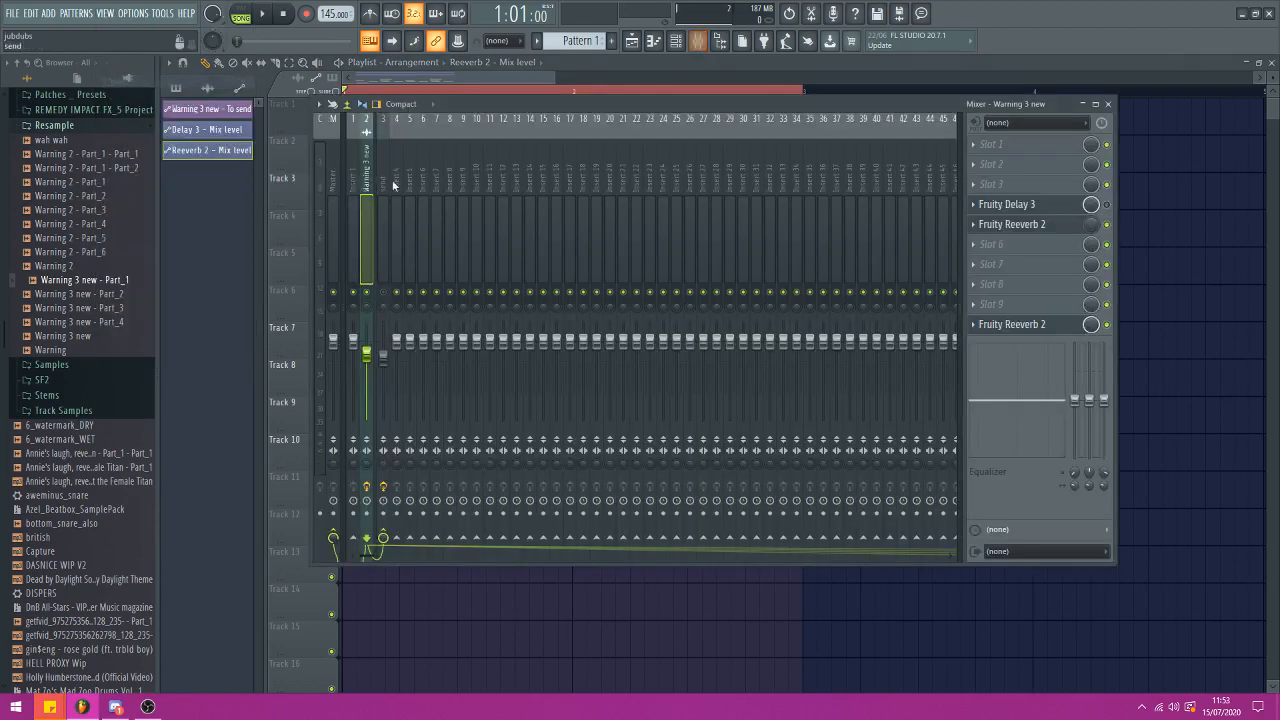
click(383, 291)
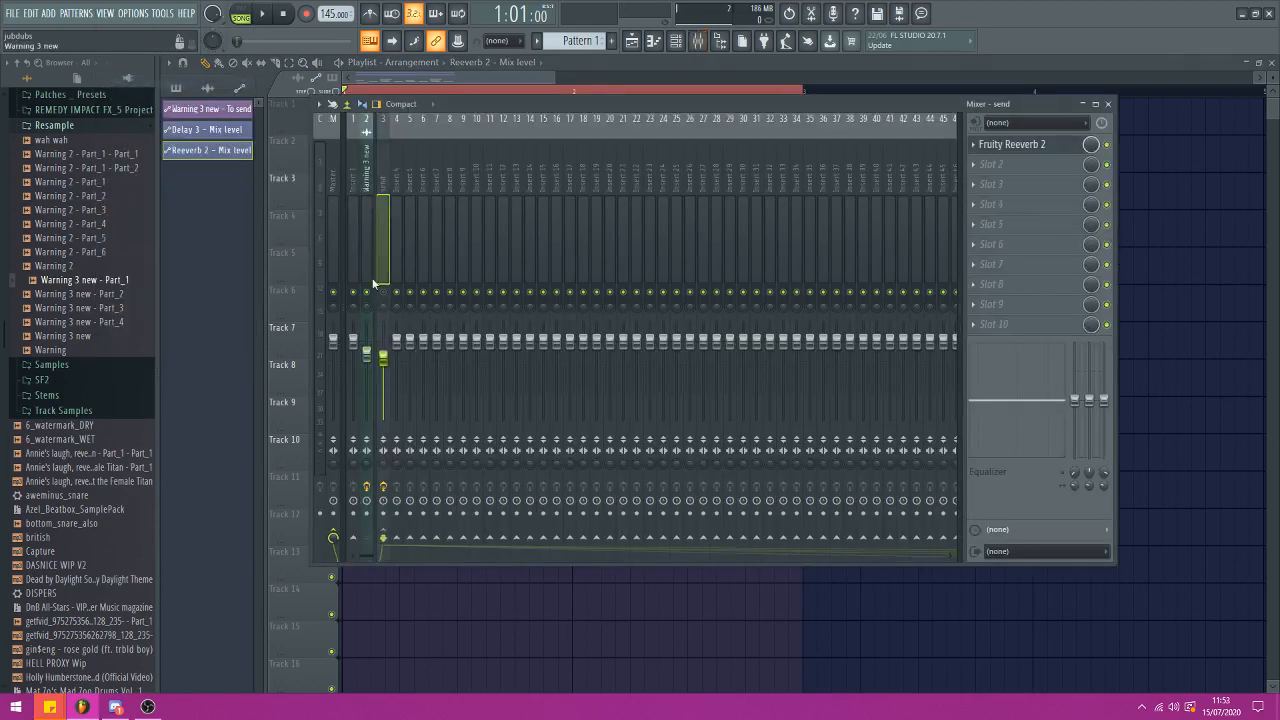
Play the arrangement with the To send automation active, and stop playback
click(290, 141)
key(space)
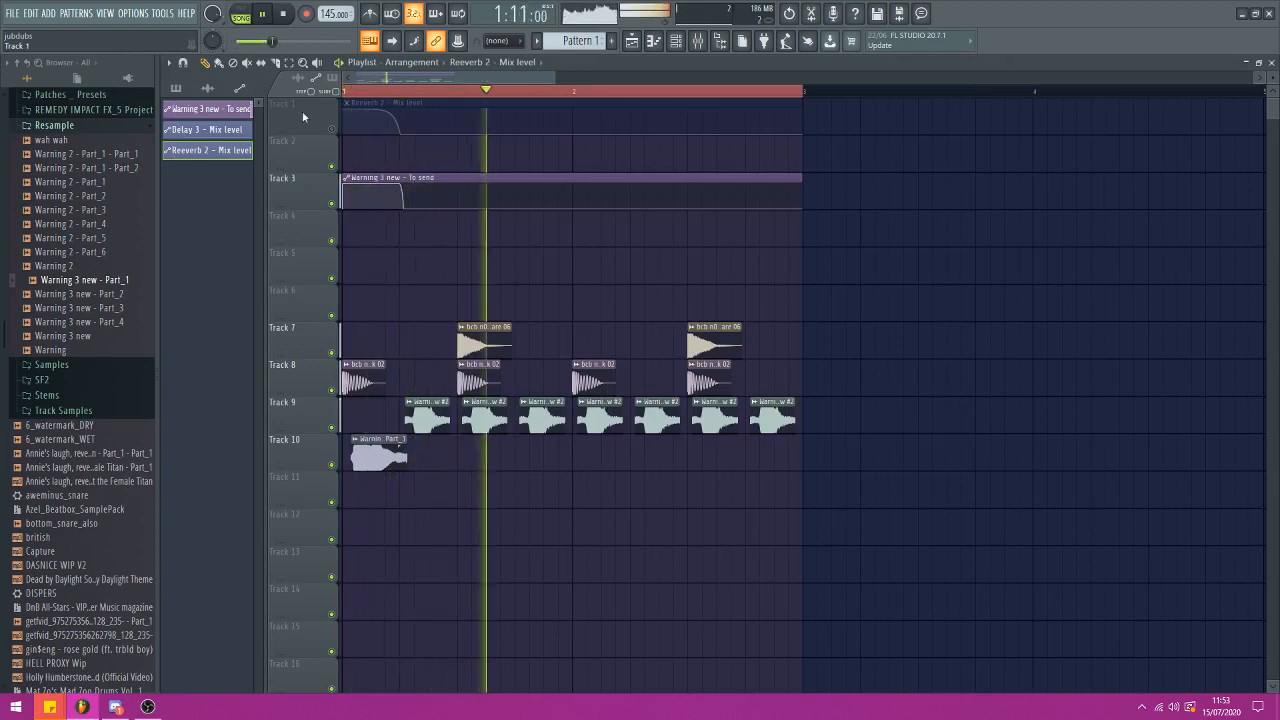
click(285, 14)
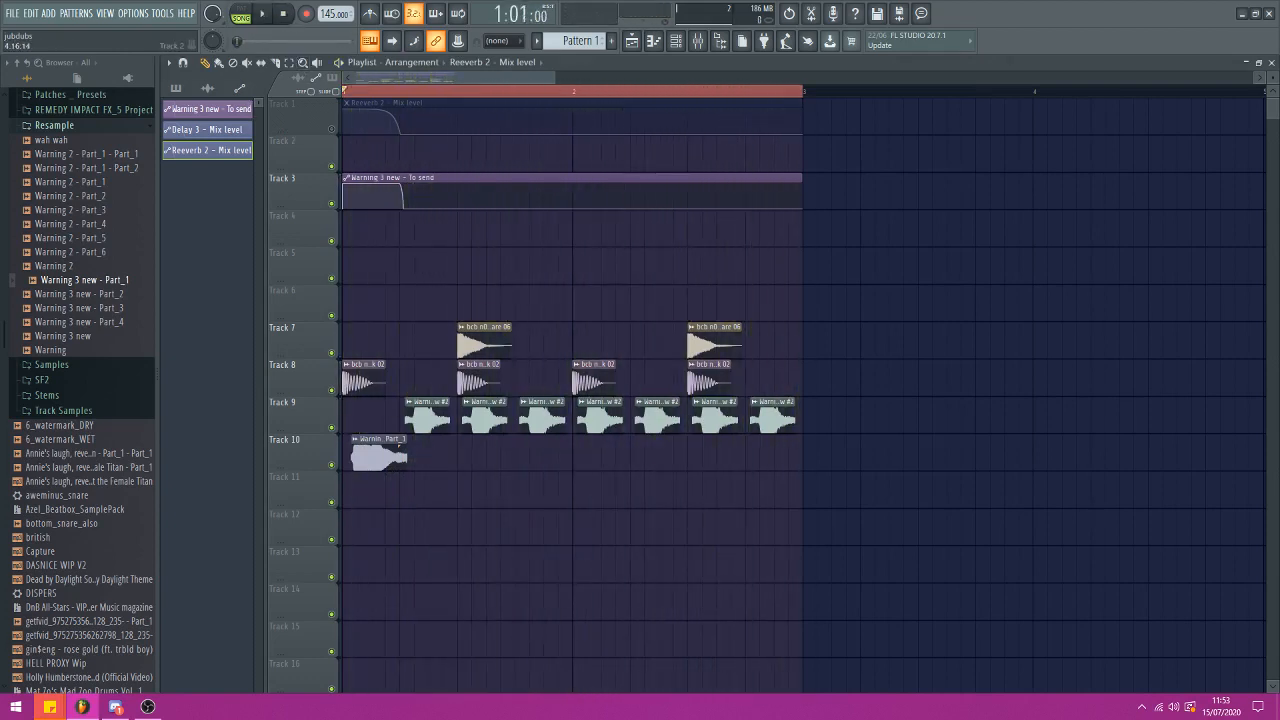